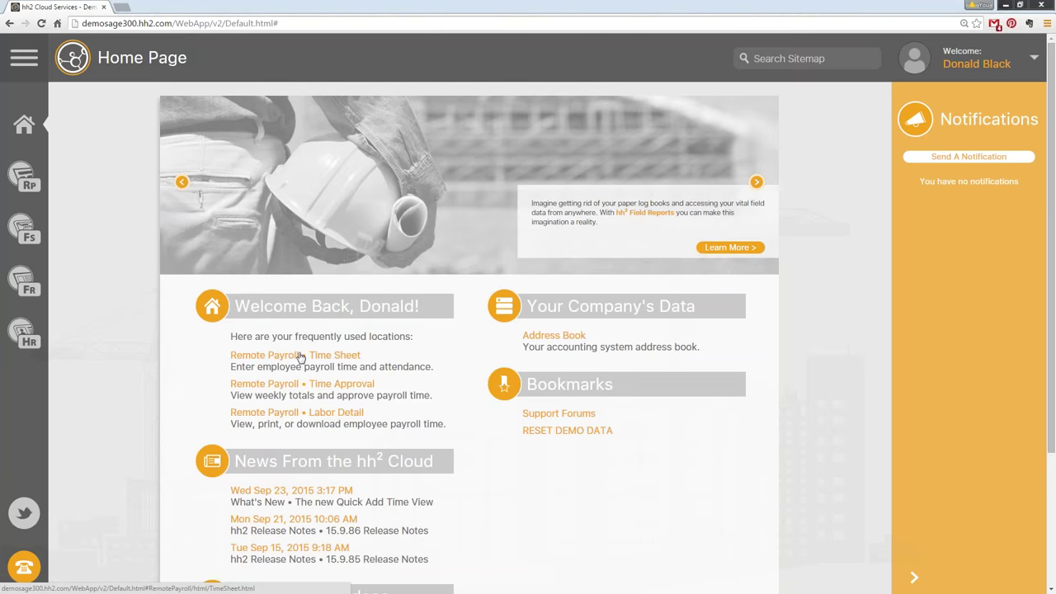
Step: Open the Remote Payroll Time Sheet and switch it from the weekly to the Daily view
click(300, 357)
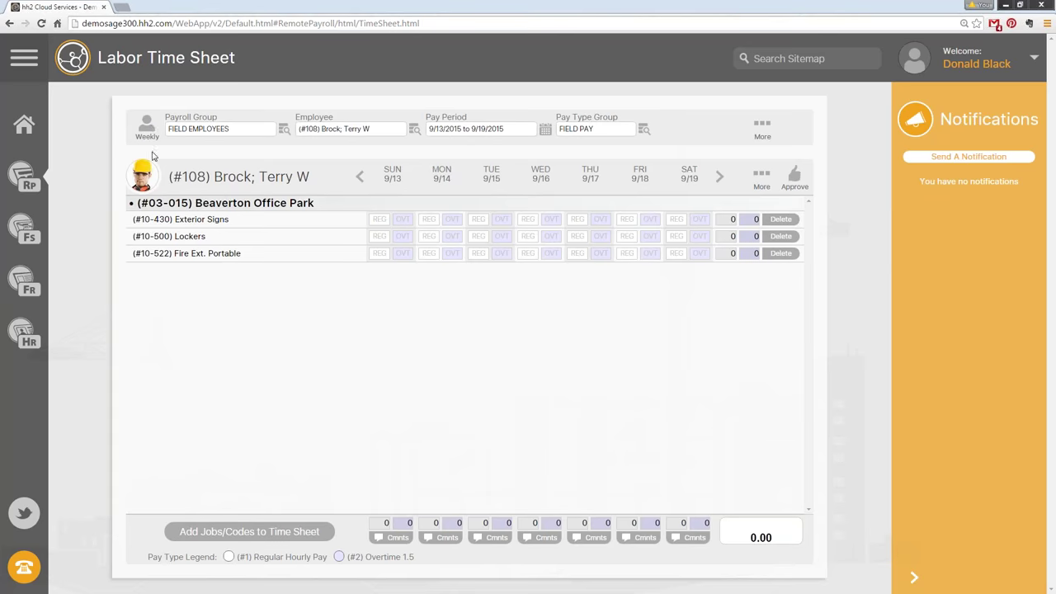
click(146, 126)
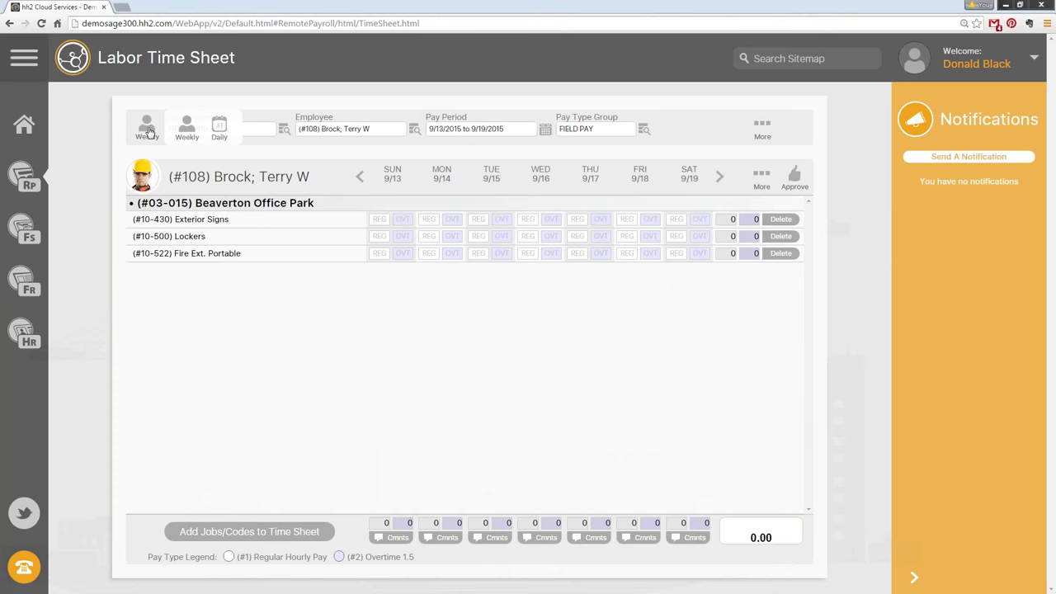
click(220, 126)
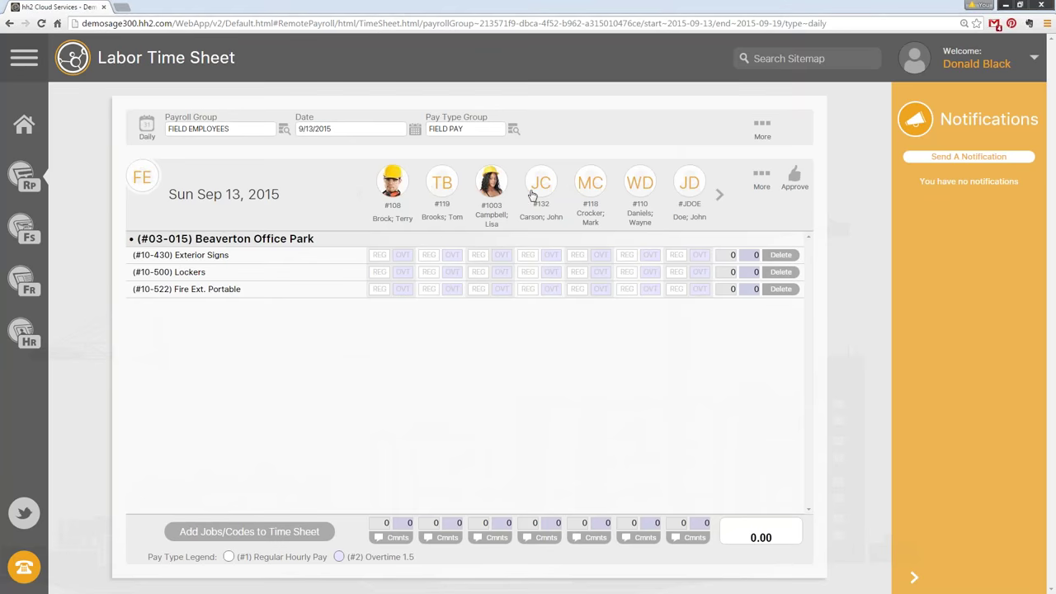
Step: View the second listed employee's info and photo settings, then return to the daily time sheet without setting a photo
click(444, 185)
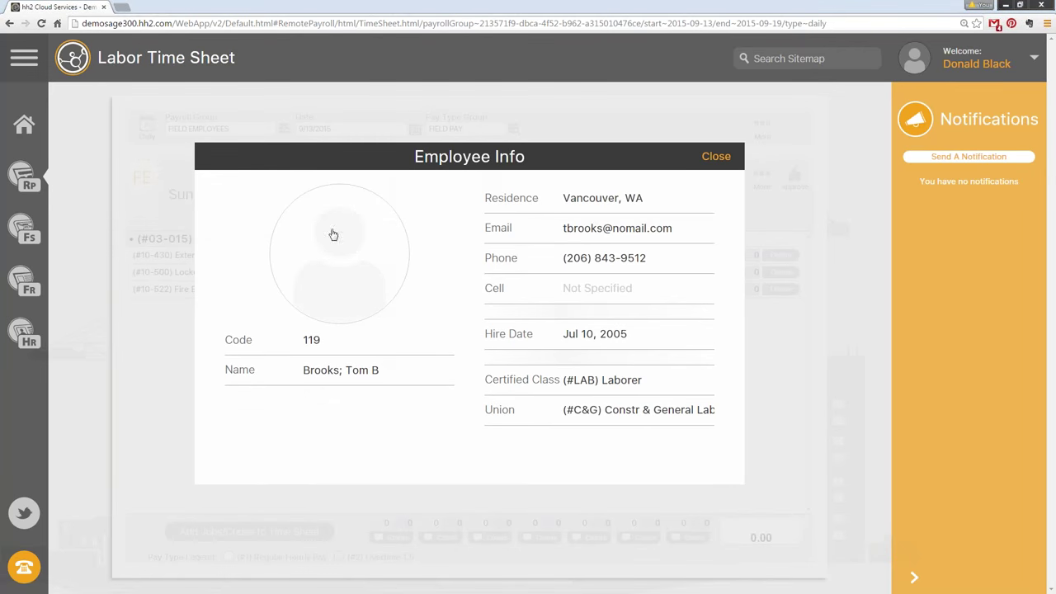
click(363, 260)
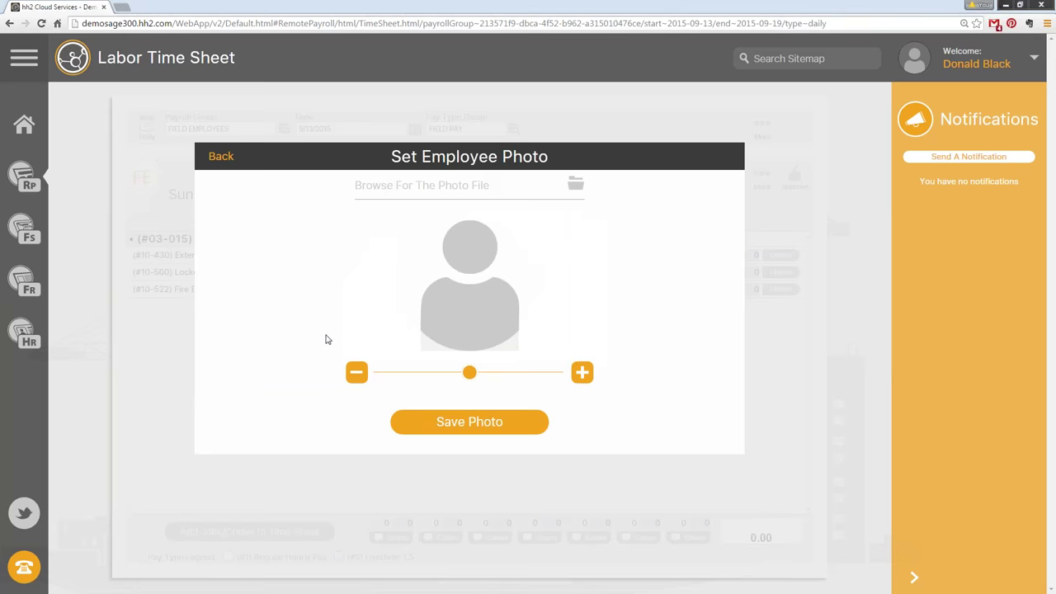
click(221, 159)
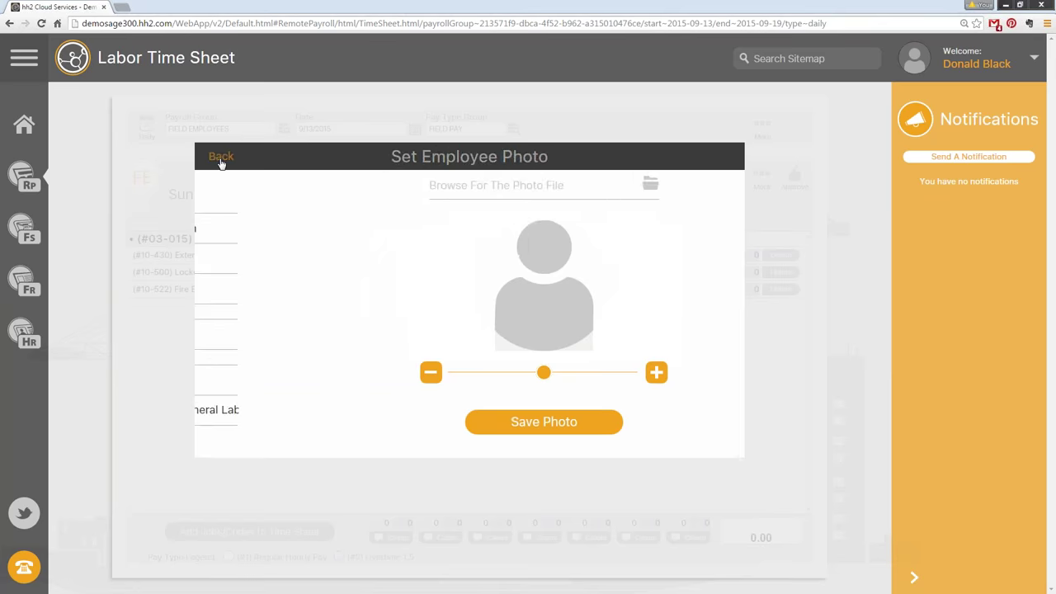
click(714, 157)
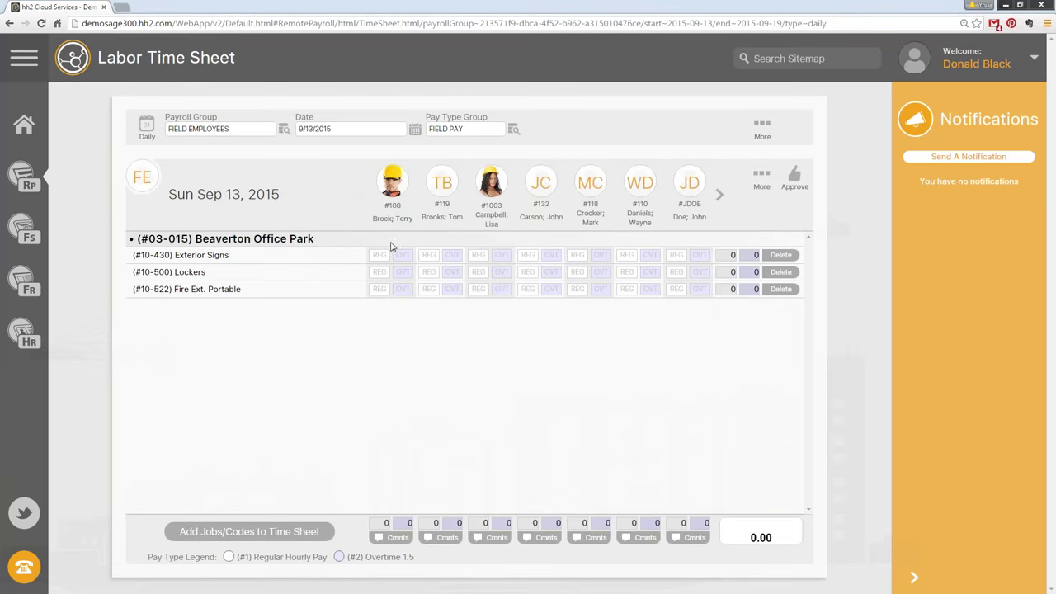
Step: Examine the additional actions offered for the page, such as Refresh and Excel, and for the time sheet, such as Clear and Auto-Fill
click(575, 254)
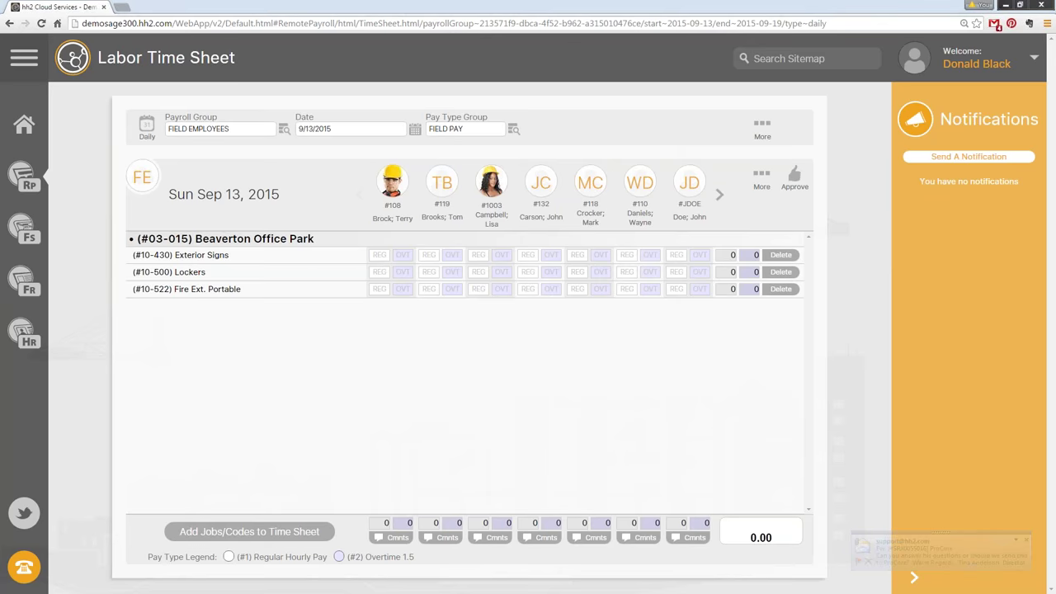
click(765, 132)
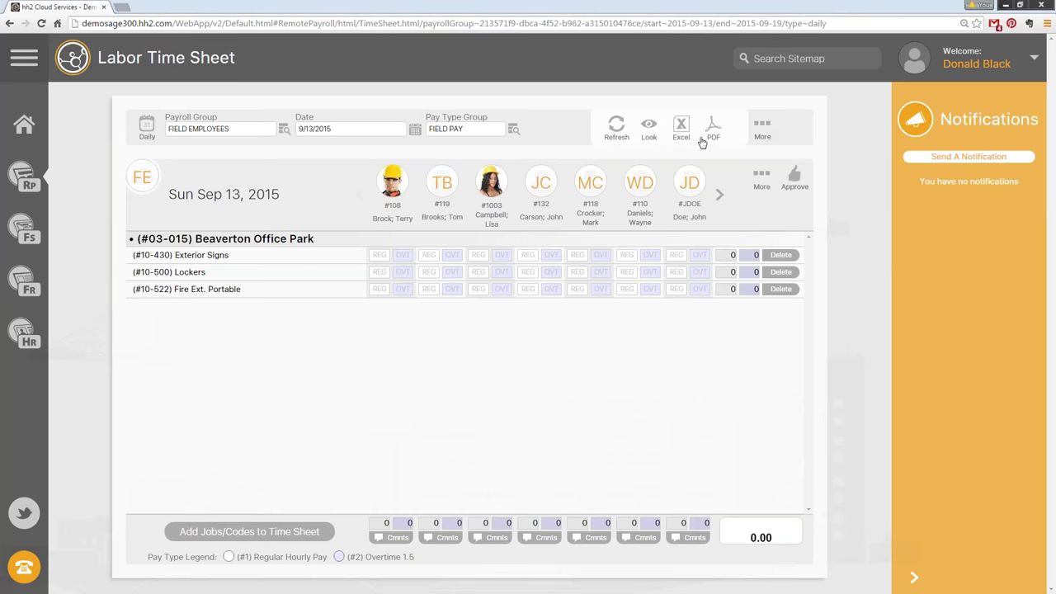
click(762, 180)
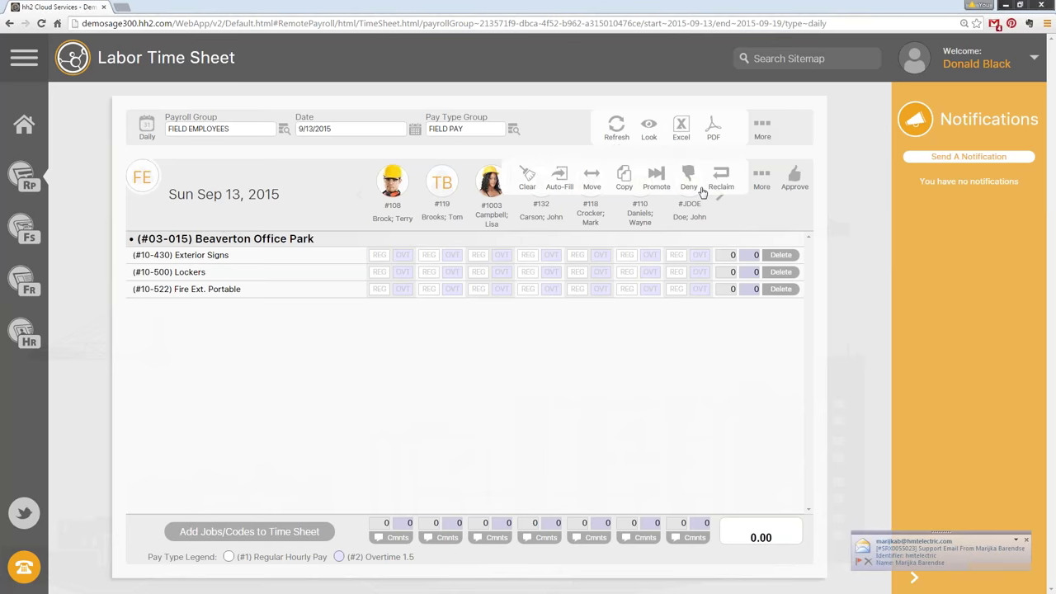
click(767, 175)
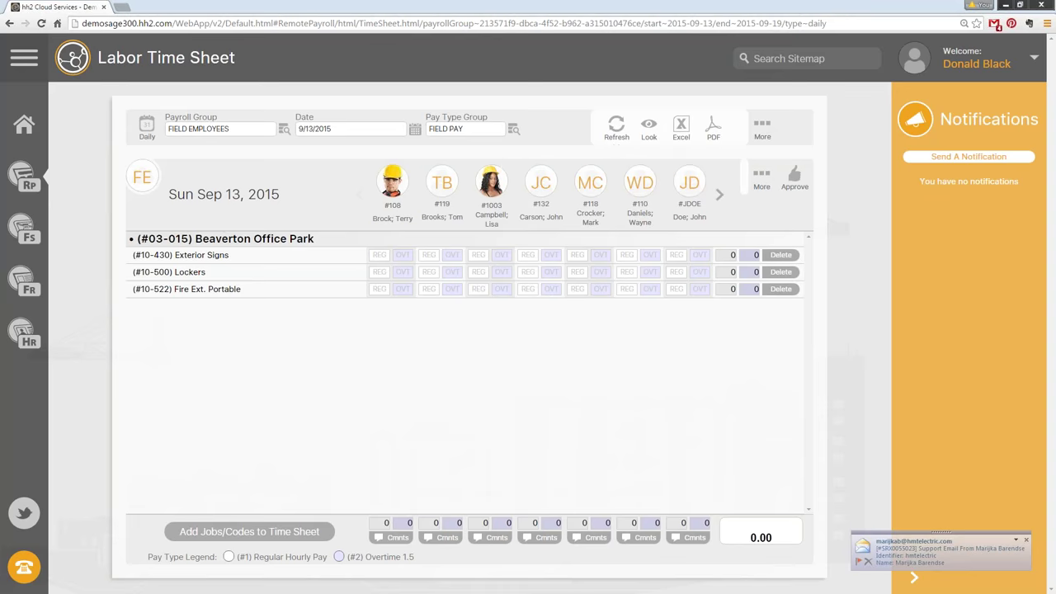
click(767, 128)
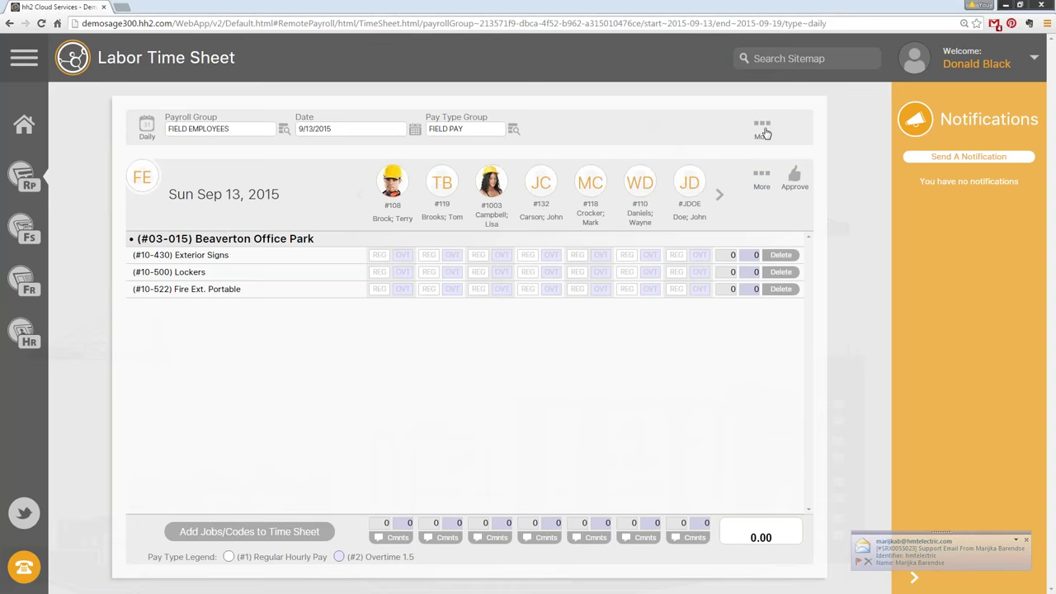
click(774, 130)
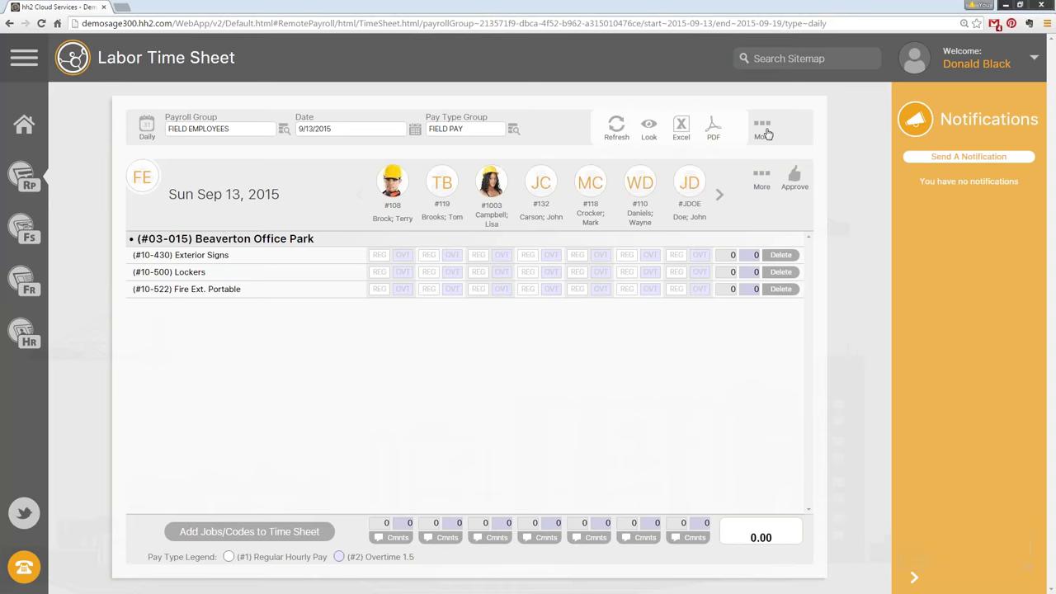
click(767, 134)
click(765, 176)
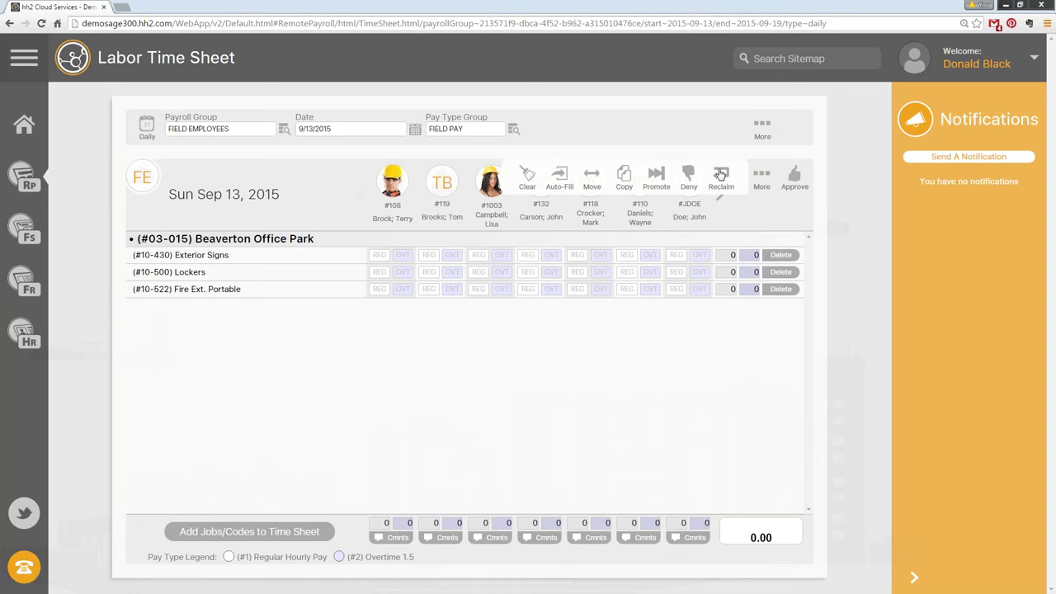
click(765, 132)
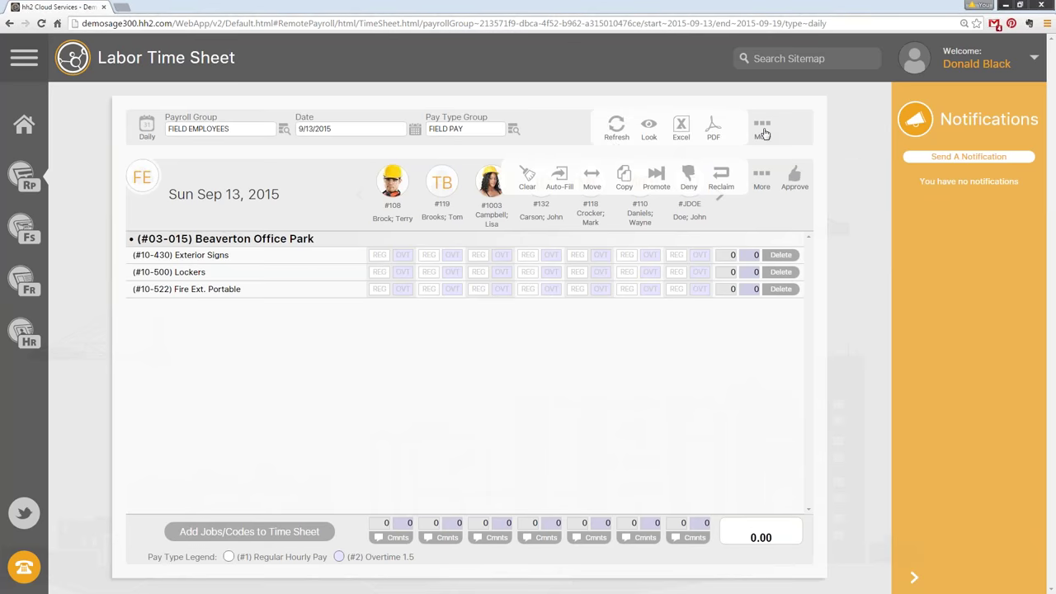
click(764, 131)
click(762, 175)
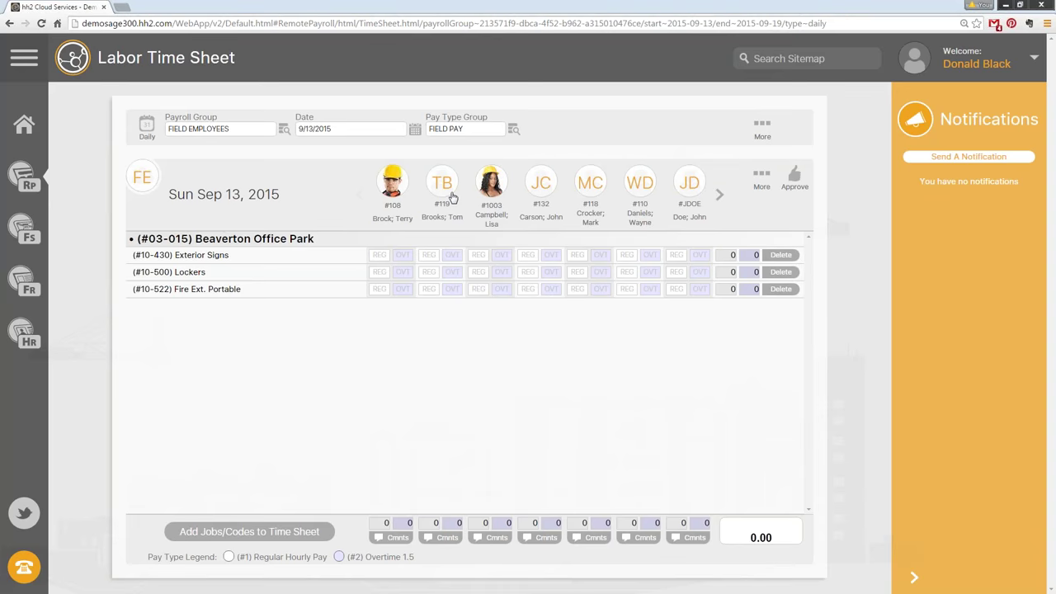
Step: Check the time sheet view options, reload the page and dismiss the missing-email notice
click(147, 130)
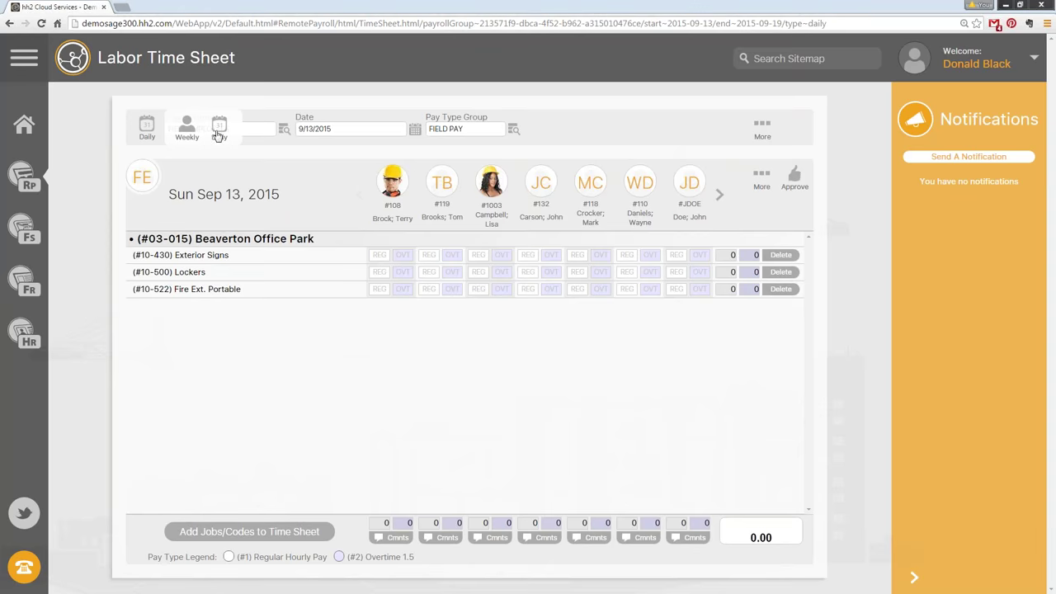
click(41, 24)
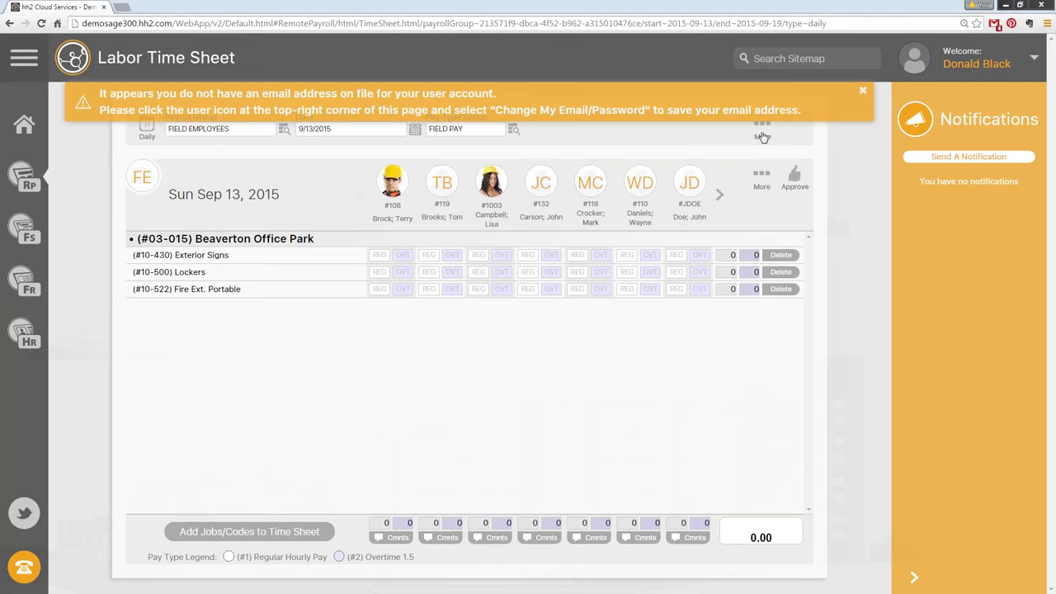
click(862, 91)
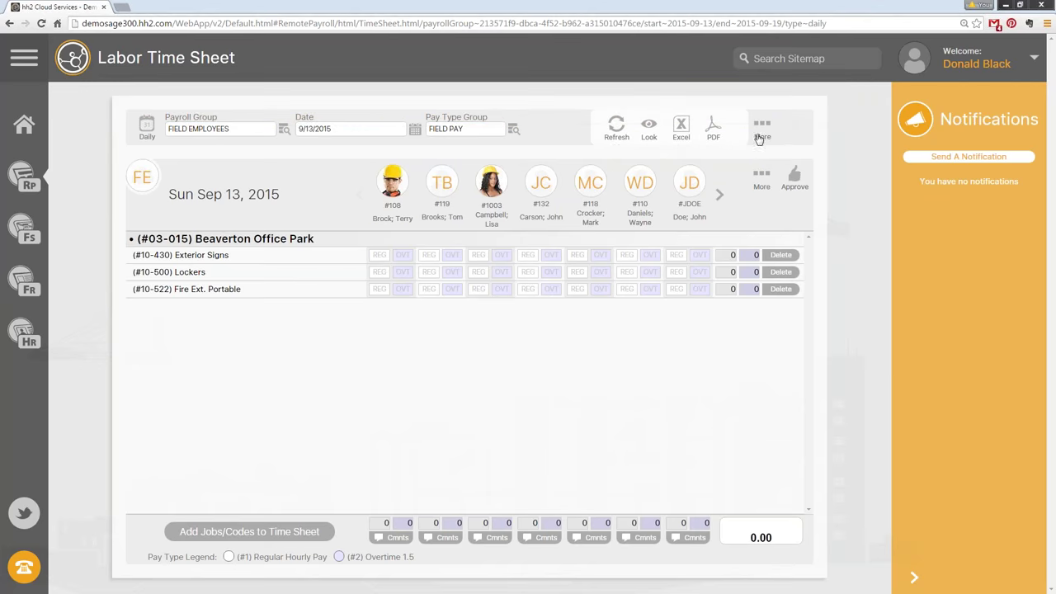
Step: Review the time sheet's extra actions, such as Move, Copy, Promote, Deny and Reclaim, and hide them again
click(762, 188)
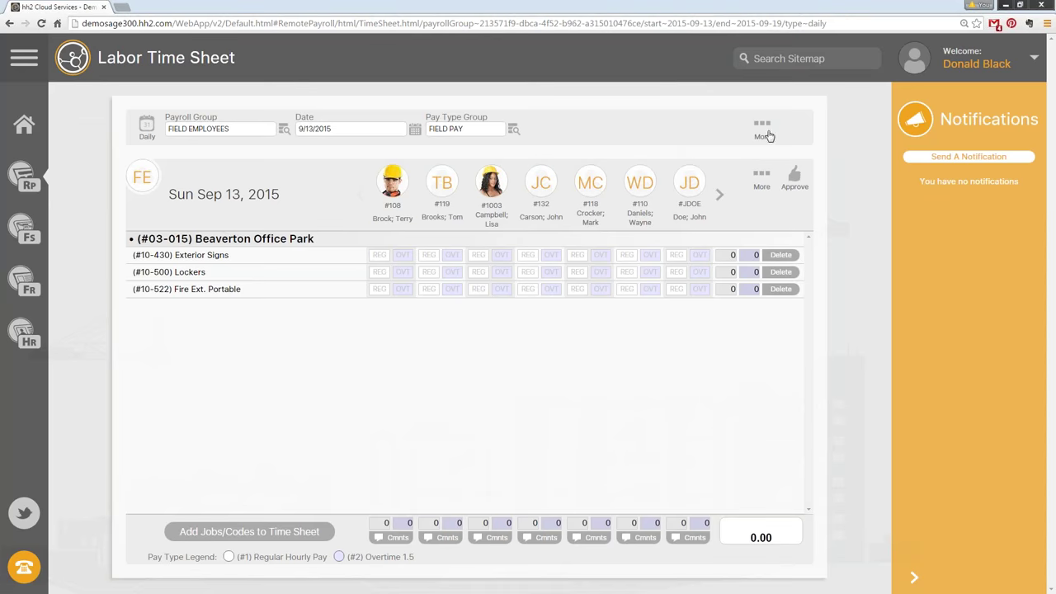
click(762, 183)
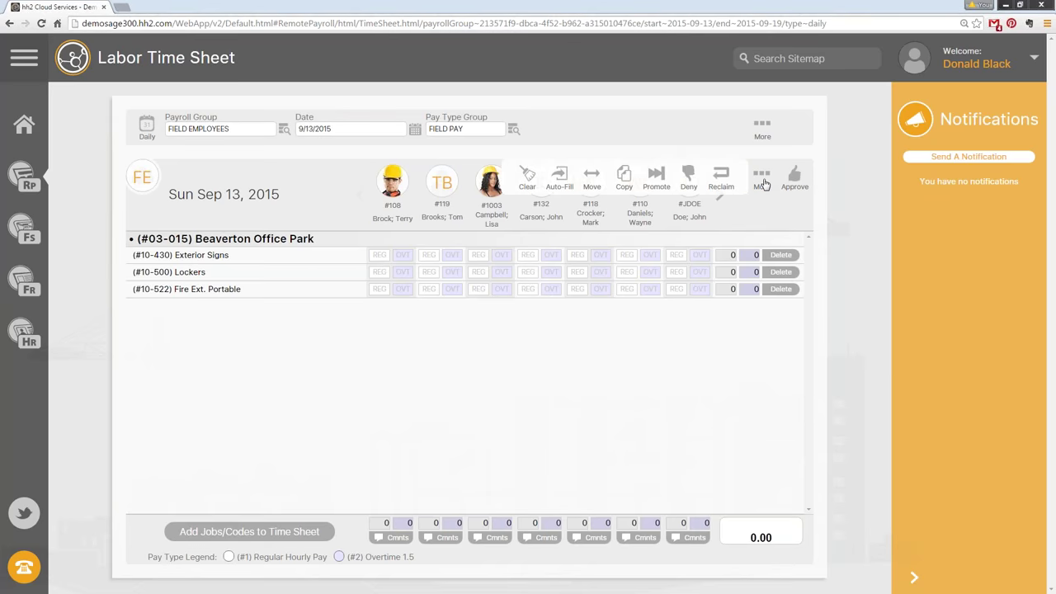
click(763, 183)
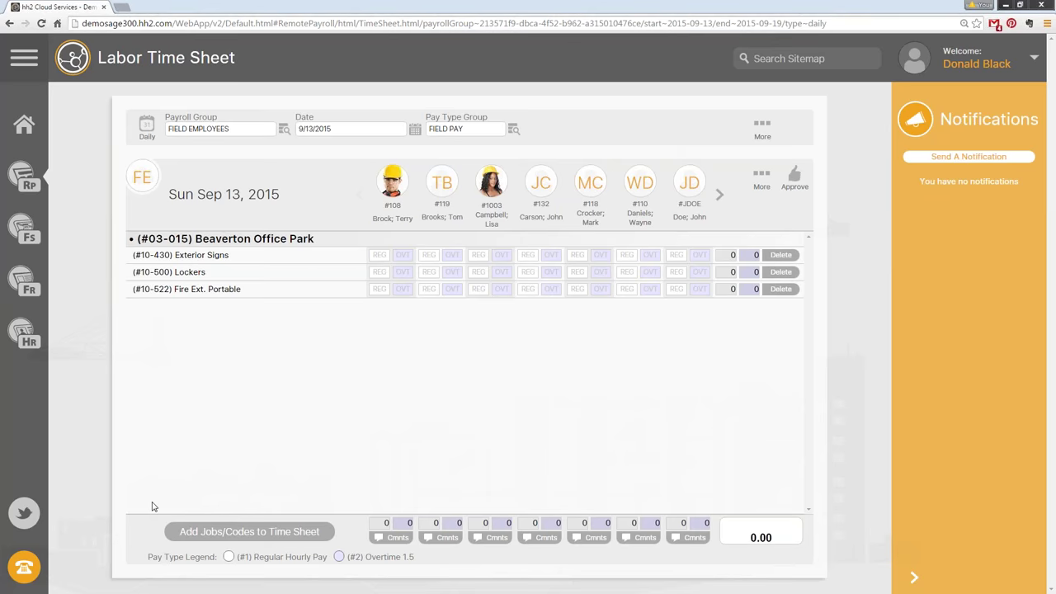
Step: Add a Default Coding line to the daily time sheet
click(246, 536)
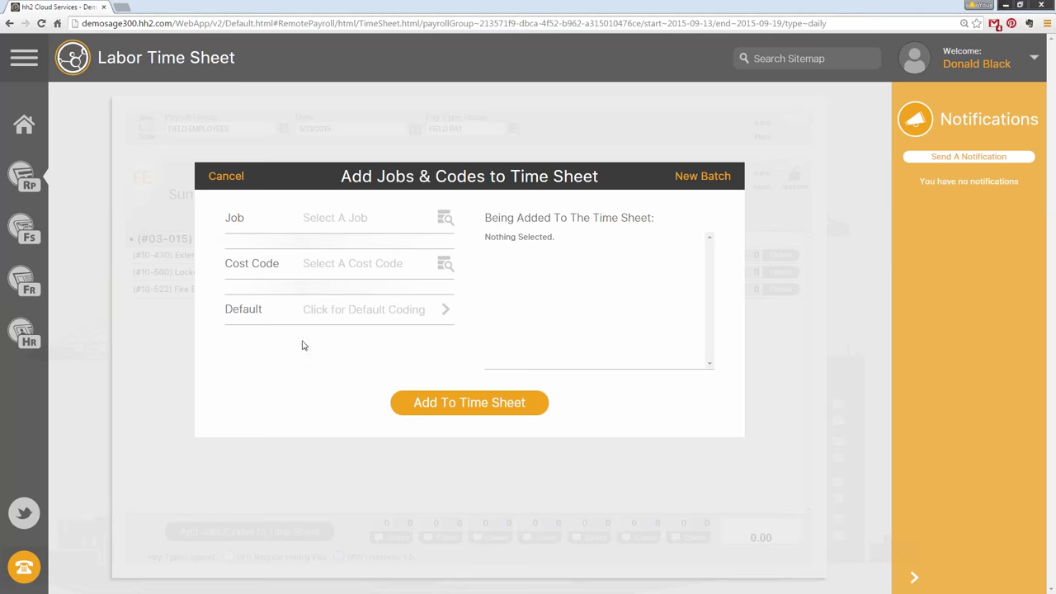
click(260, 320)
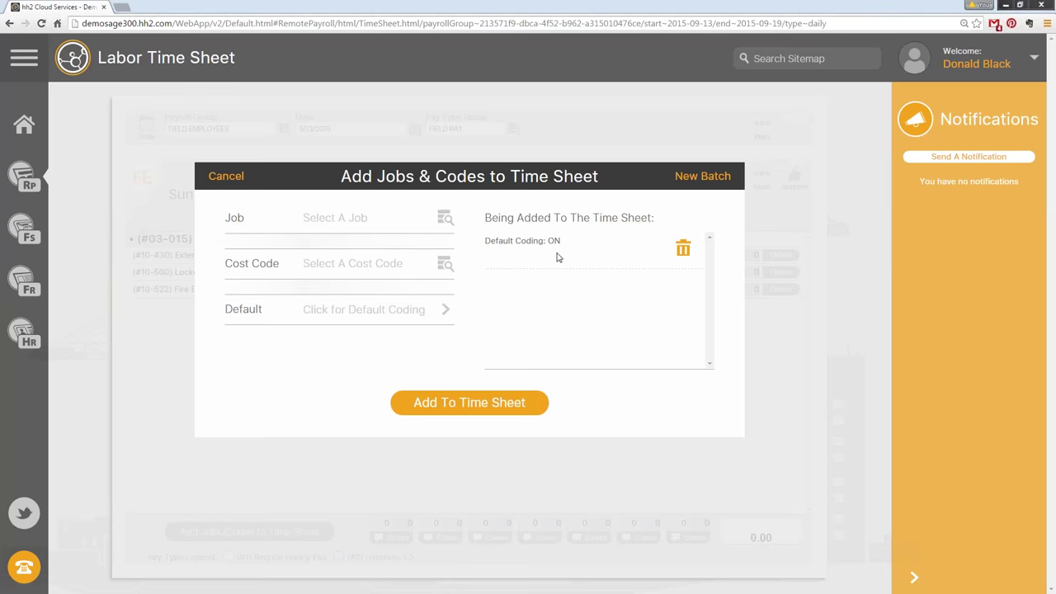
click(455, 414)
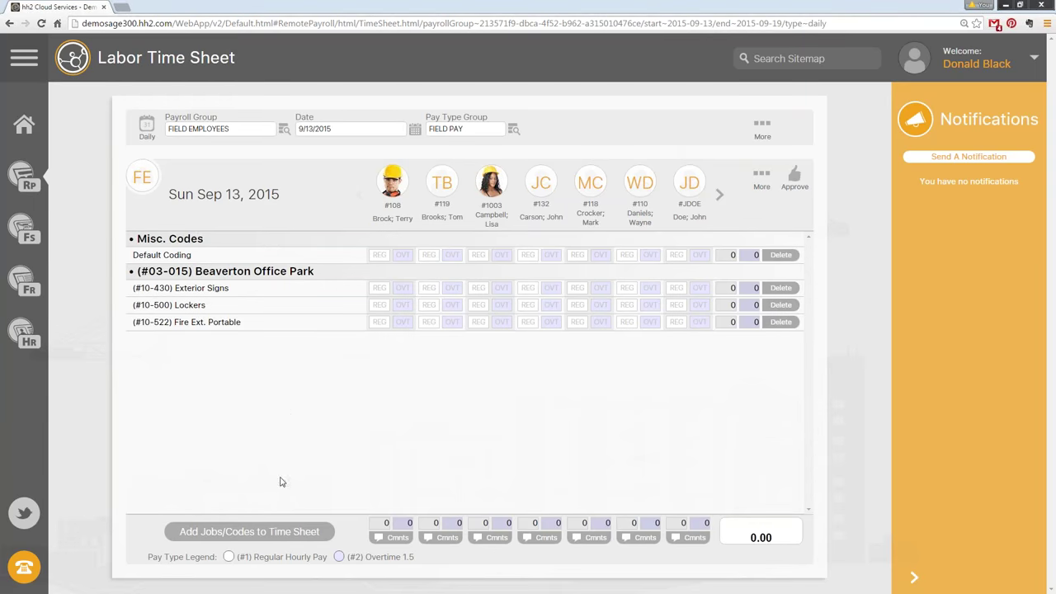
Step: Start adding another job to the time sheet and search the active jobs for 003
click(274, 532)
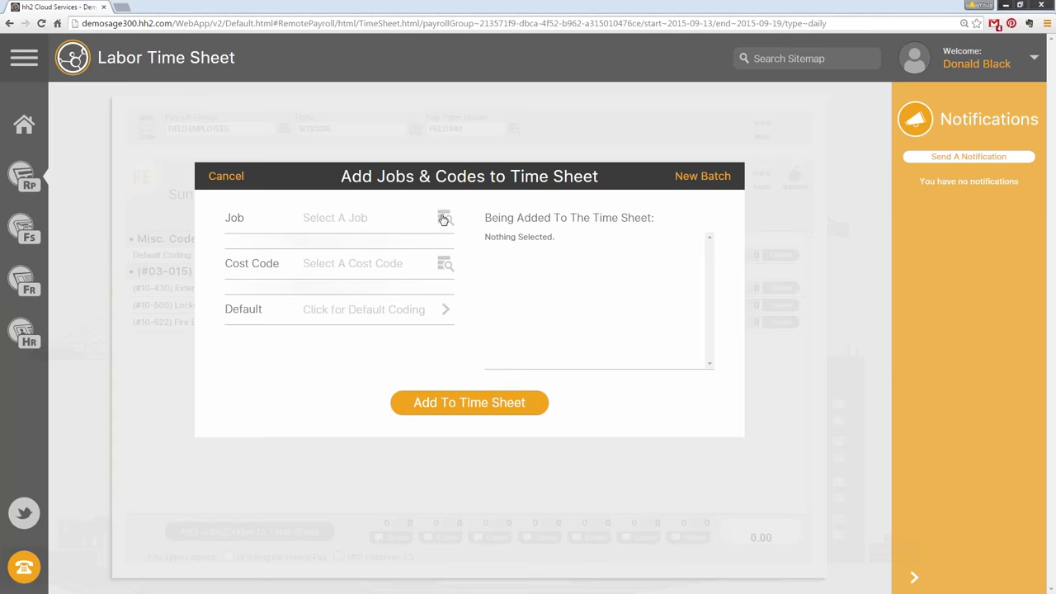
click(349, 218)
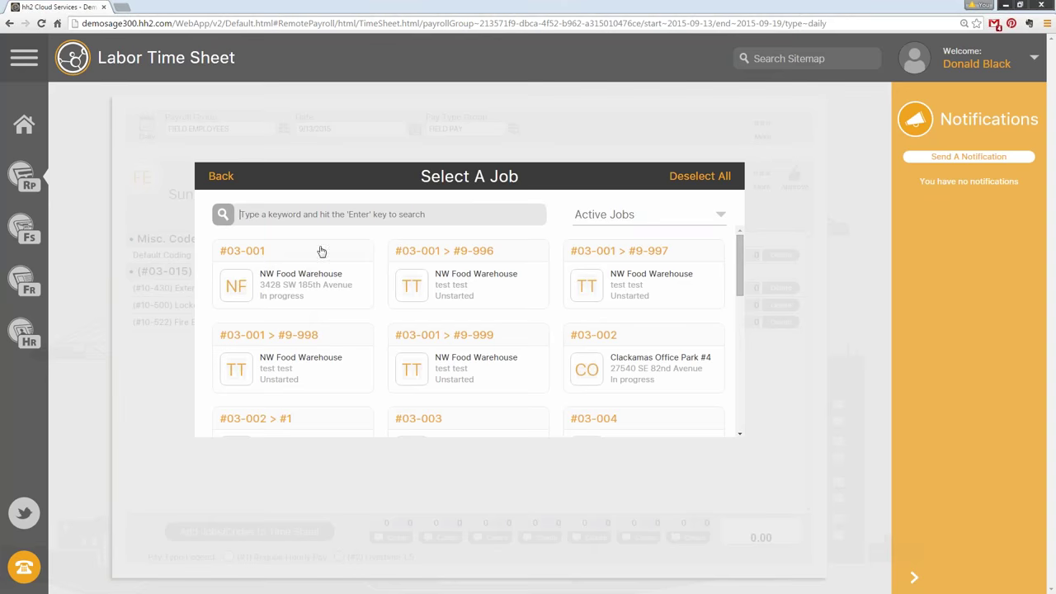
click(355, 214)
text(003)
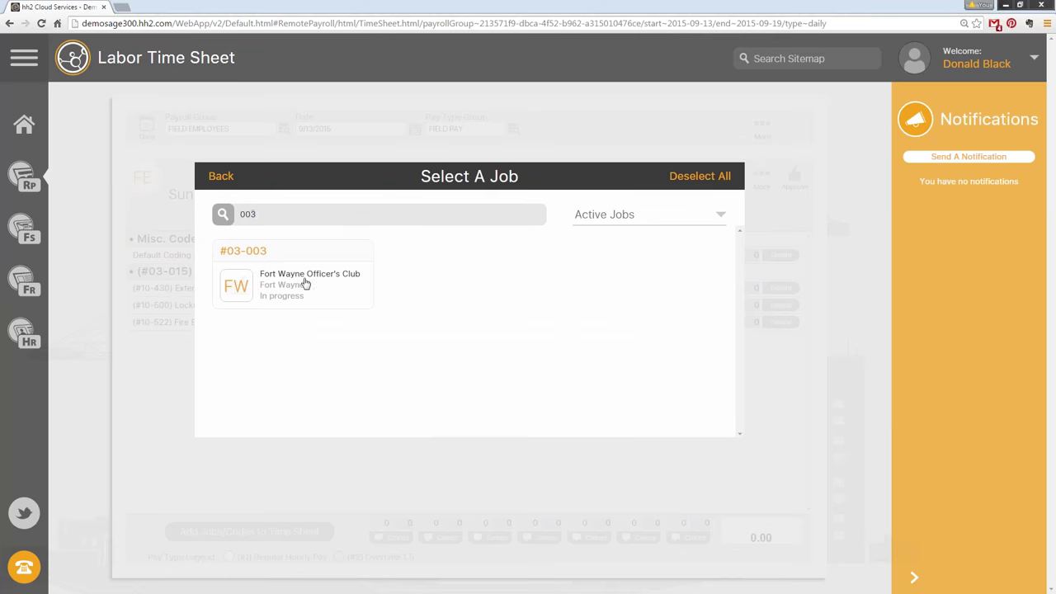
Step: Search the jobs for "fort" instead and select job #03-003 Fort Wayne Officer's Club
key(BackSpace)
key(BackSpace)
key(BackSpace)
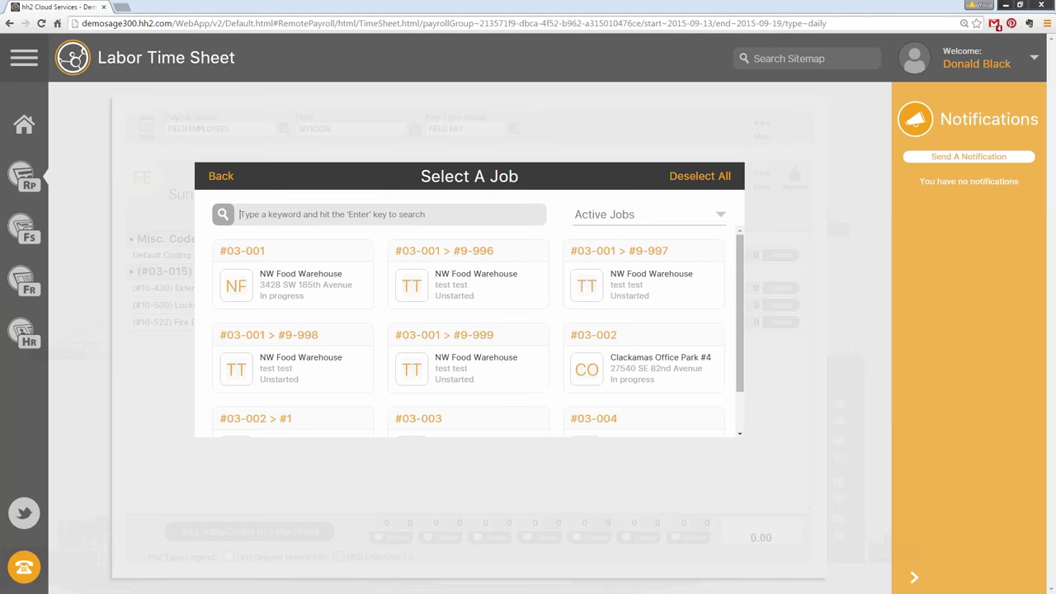
text(fort)
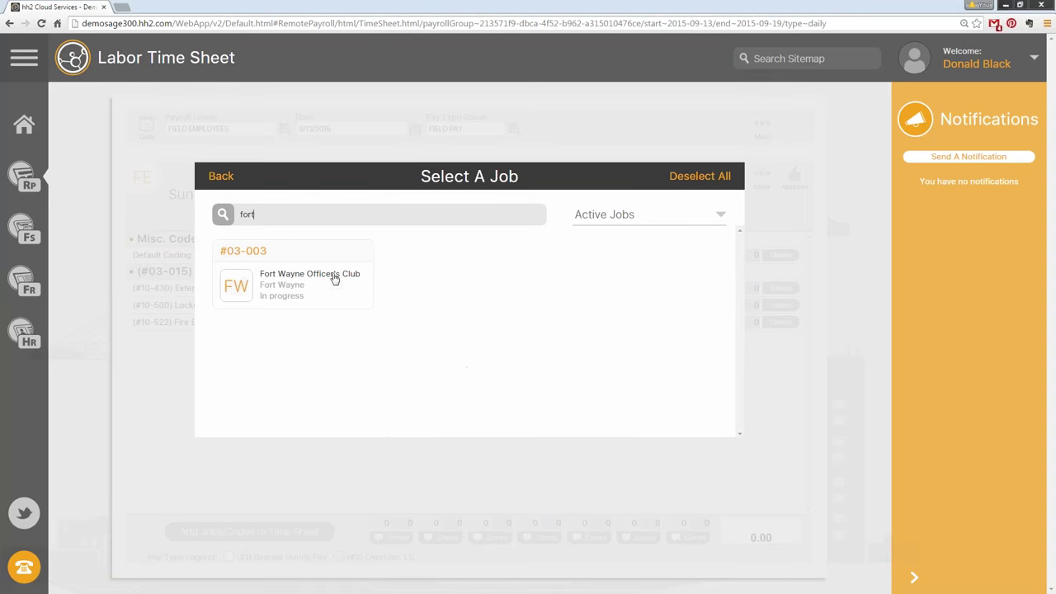
click(283, 278)
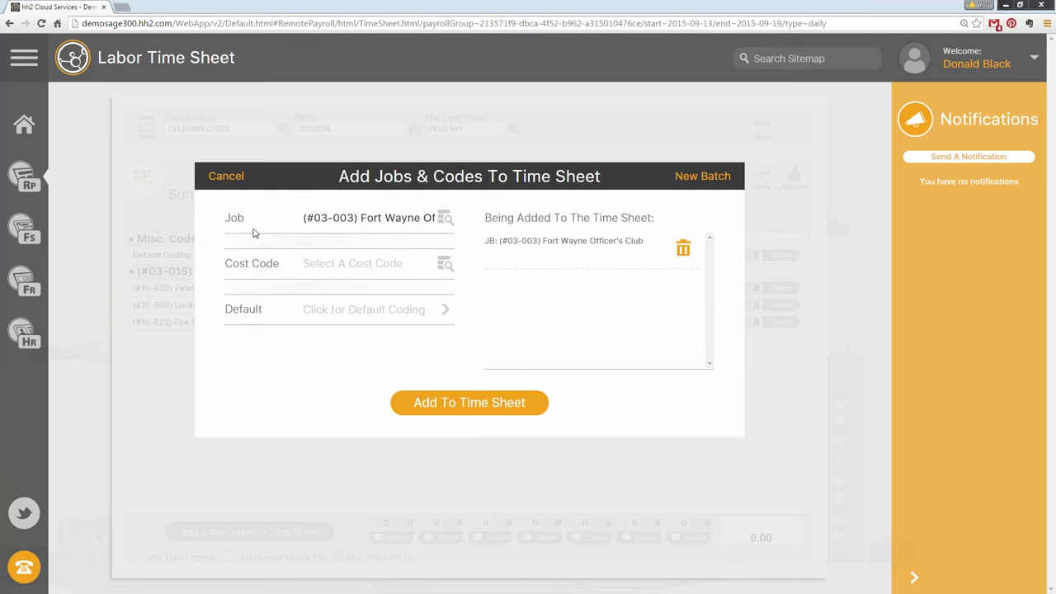
Step: Change the job being added to #03-002 Clackamas Office Park #4
click(483, 238)
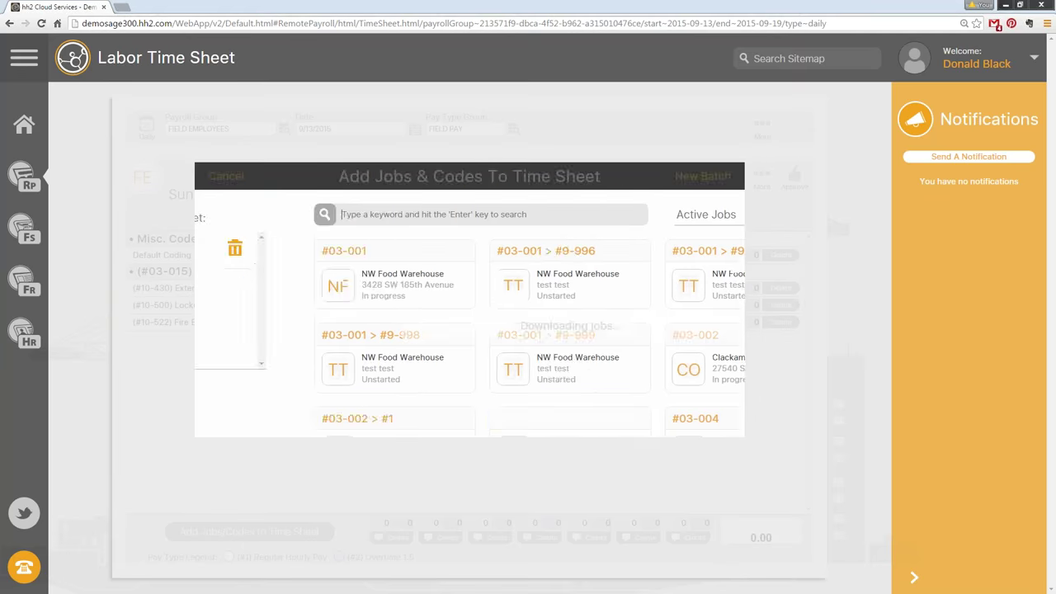
scroll(636, 290, down, 1)
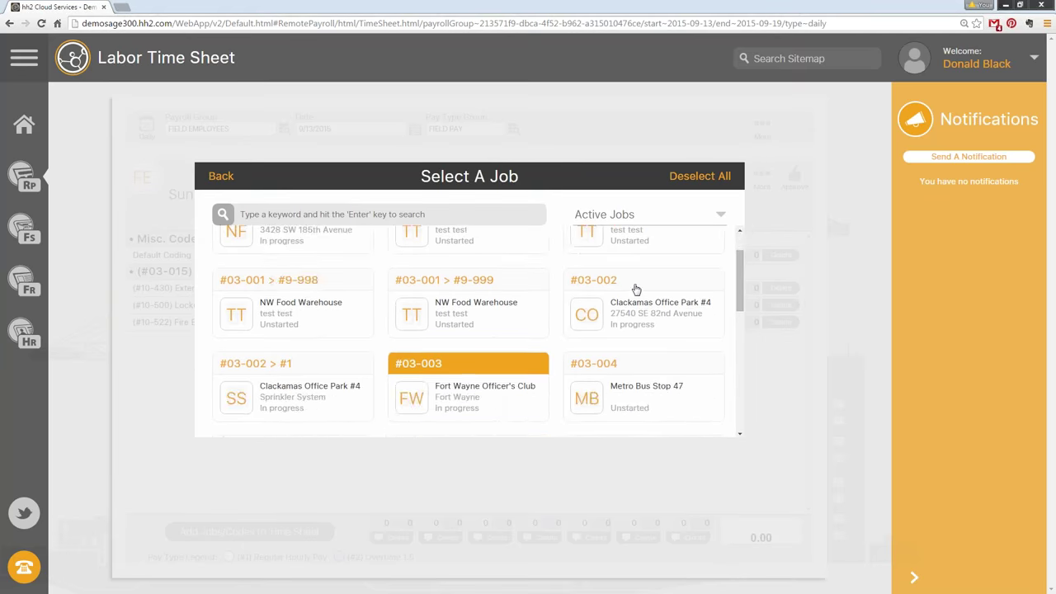
click(633, 290)
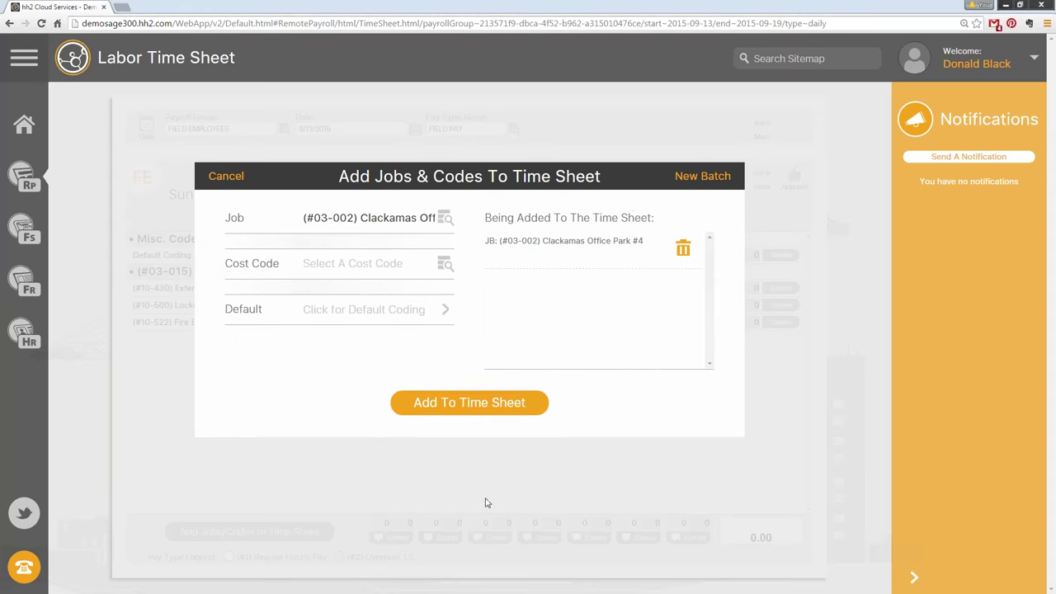
Step: Change the job being added to #03-001 > #9-998 under NW Food Warehouse and discard the pending entry
click(449, 216)
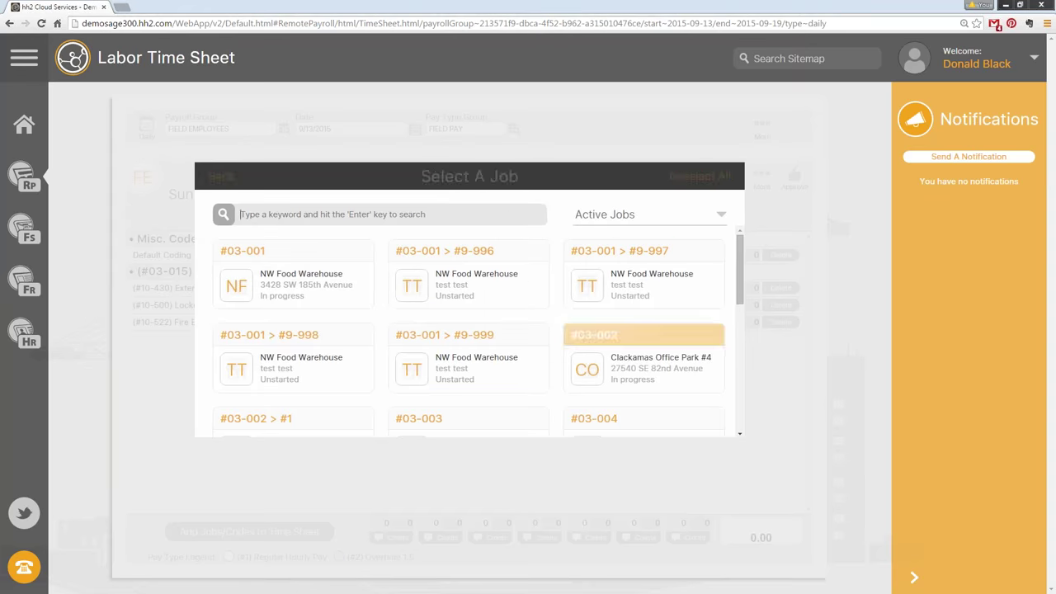
scroll(648, 338, down, 3)
scroll(650, 341, up, 3)
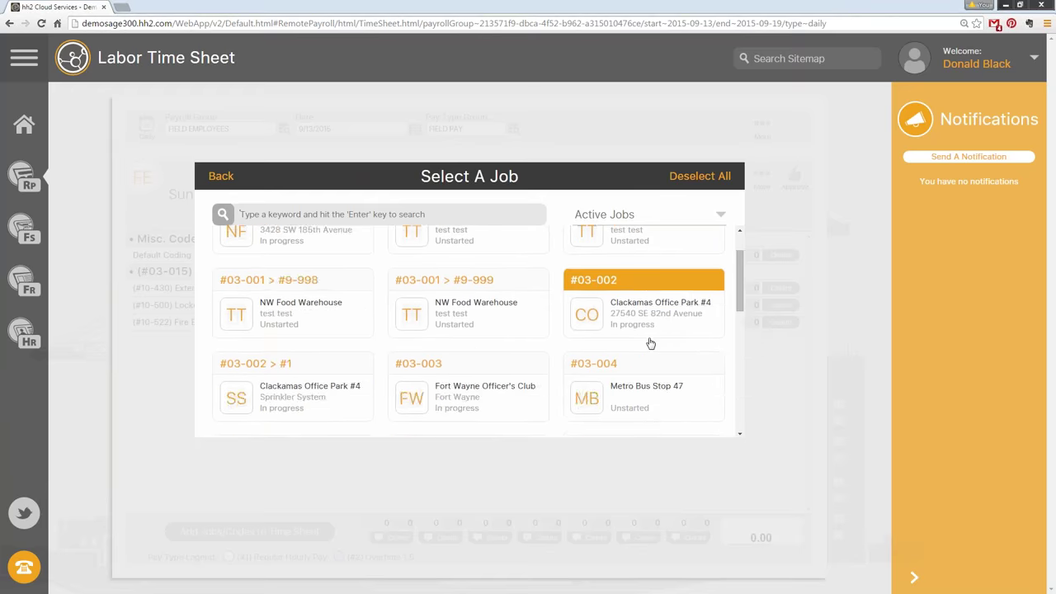
scroll(650, 342, down, 2)
scroll(650, 342, up, 3)
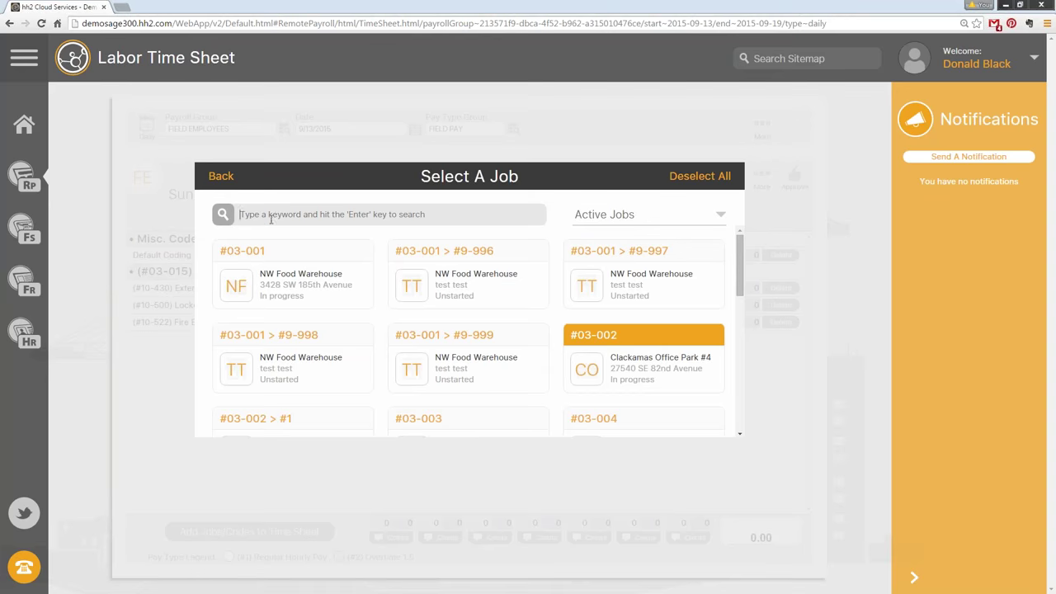
click(277, 337)
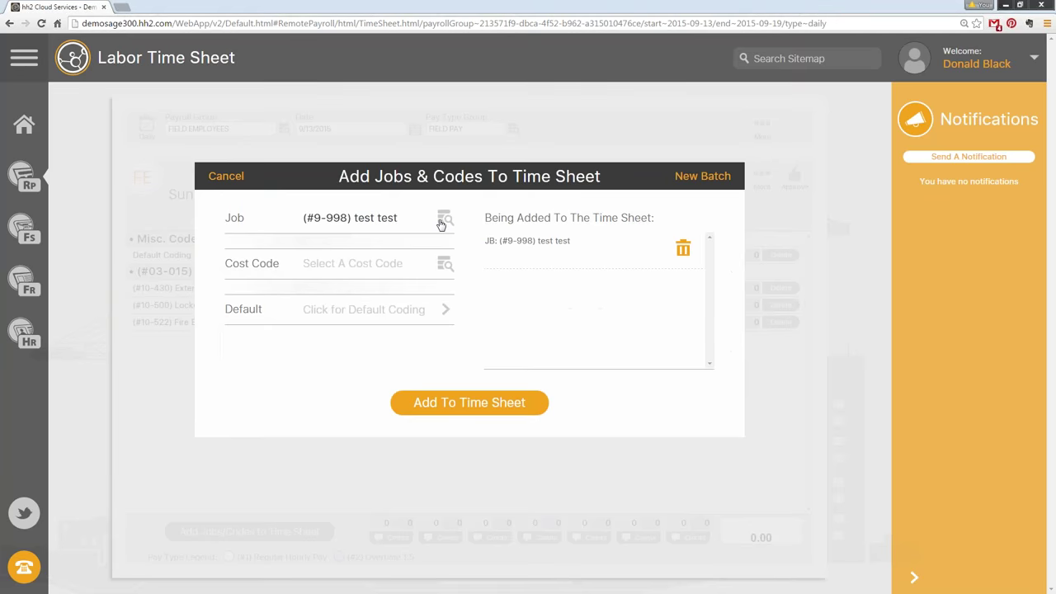
click(226, 176)
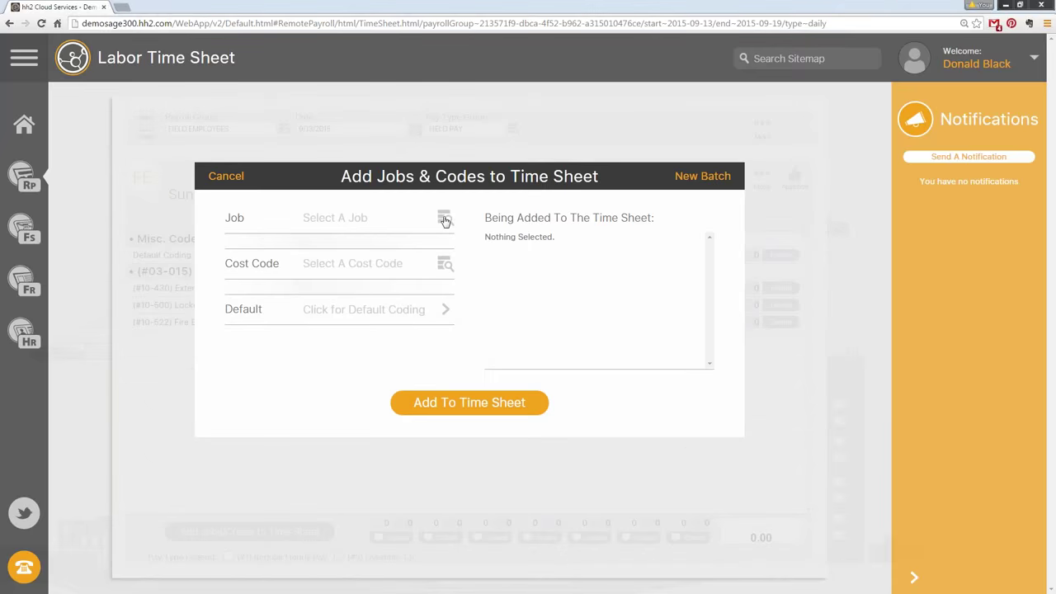
Step: Select job #03-001 > #9-999 for the time sheet and check its active cost codes
click(443, 217)
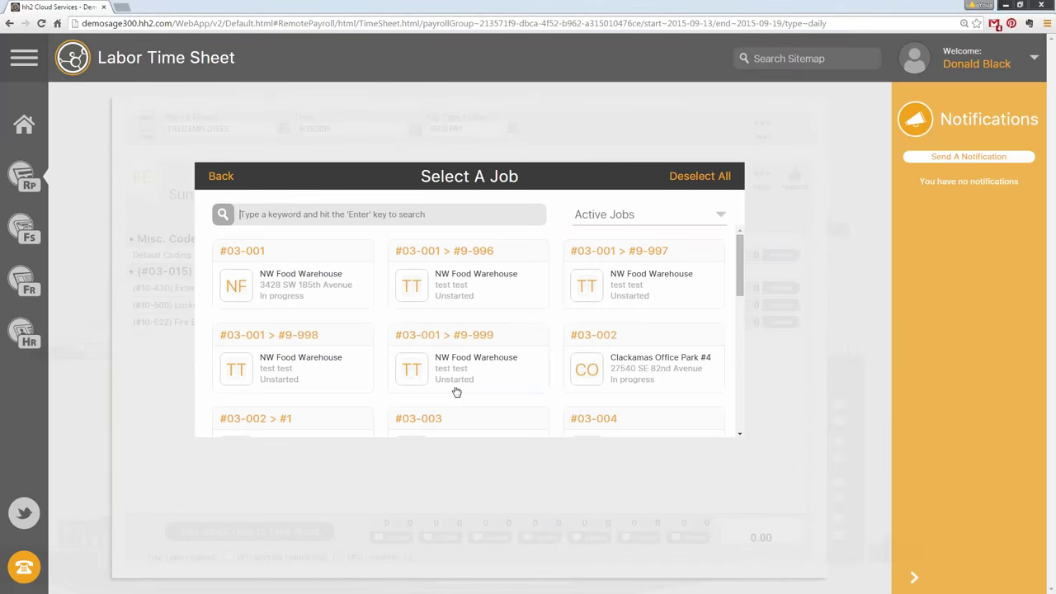
click(439, 336)
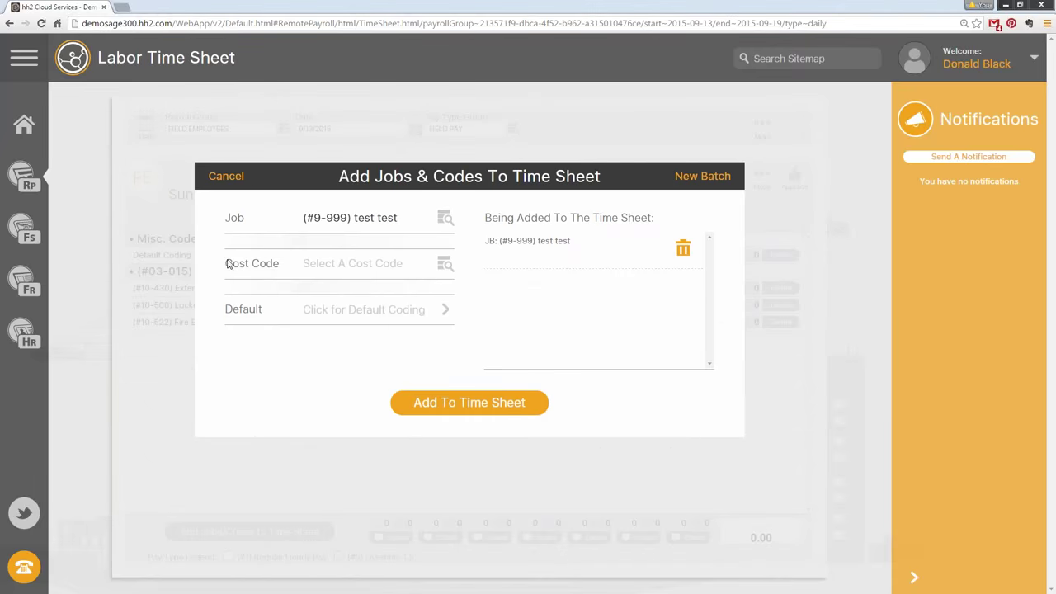
click(445, 265)
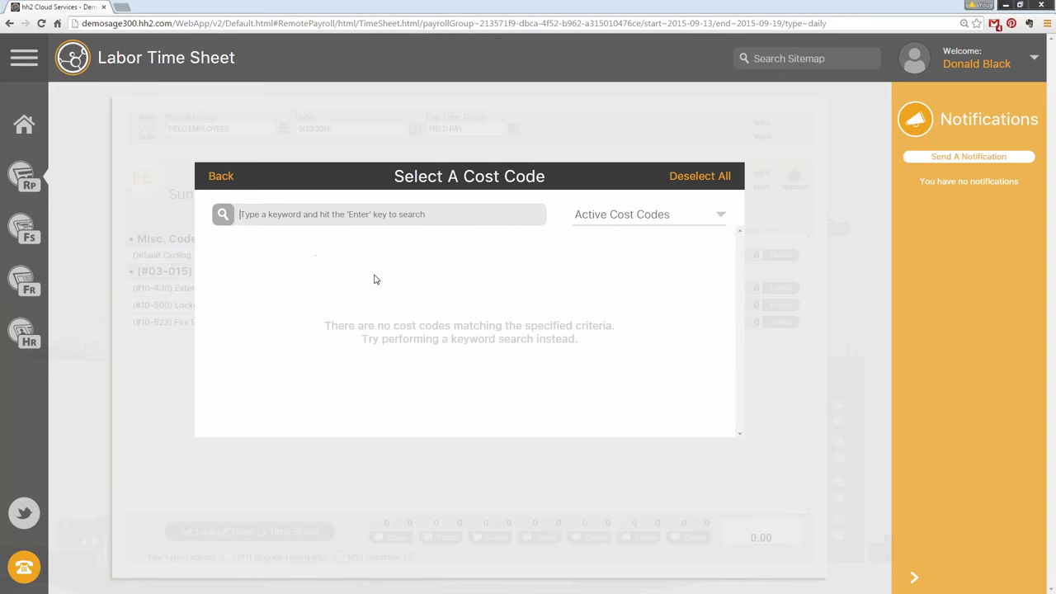
click(221, 175)
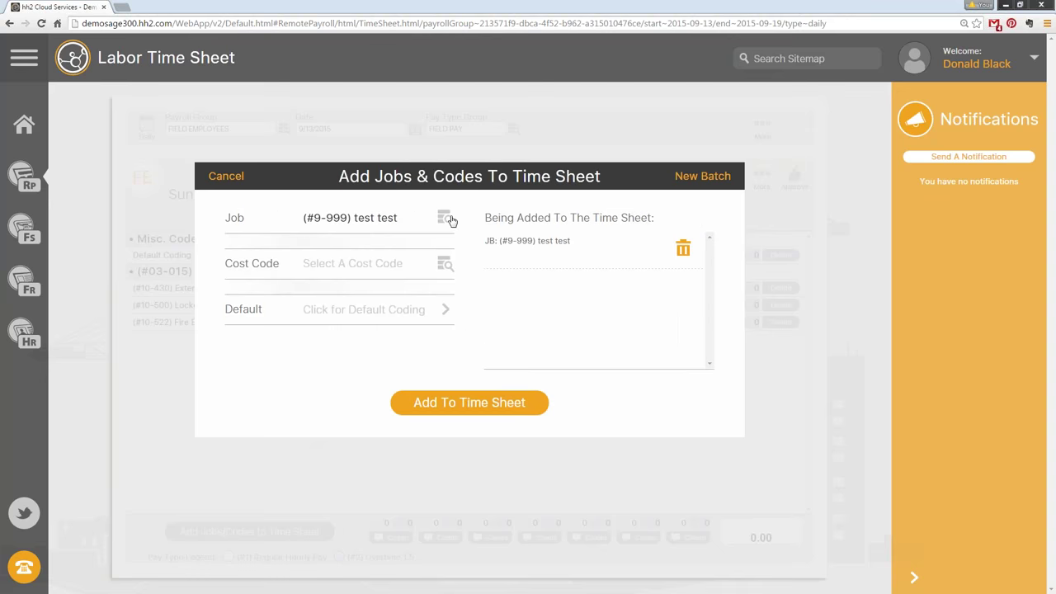
Step: Change the job being added to #03-014 Downtown Supermarket and check its active cost codes
click(450, 220)
scroll(492, 364, down, 10)
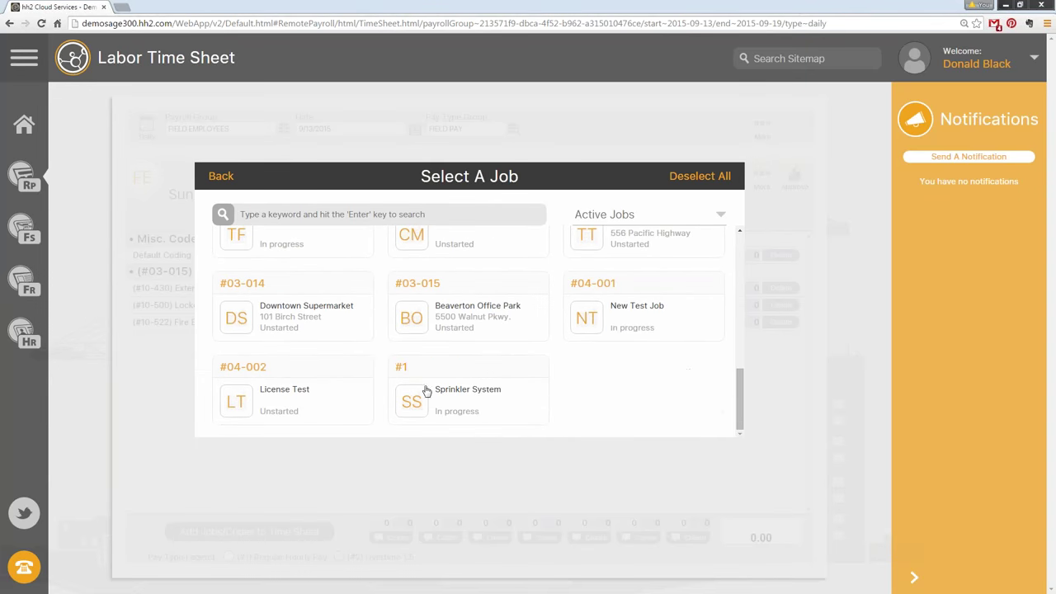
scroll(419, 352, up, 1)
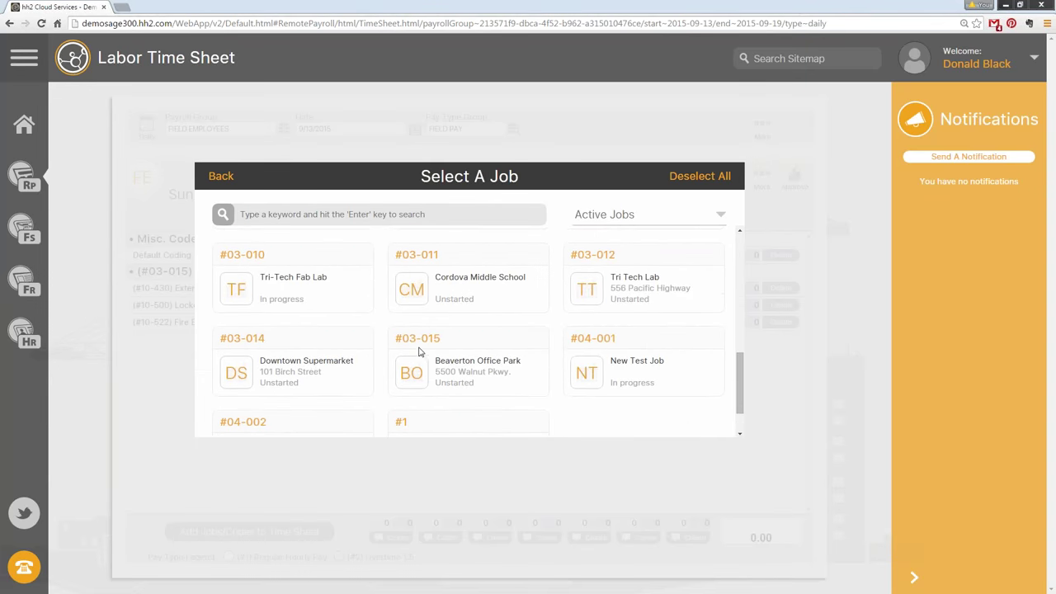
click(320, 366)
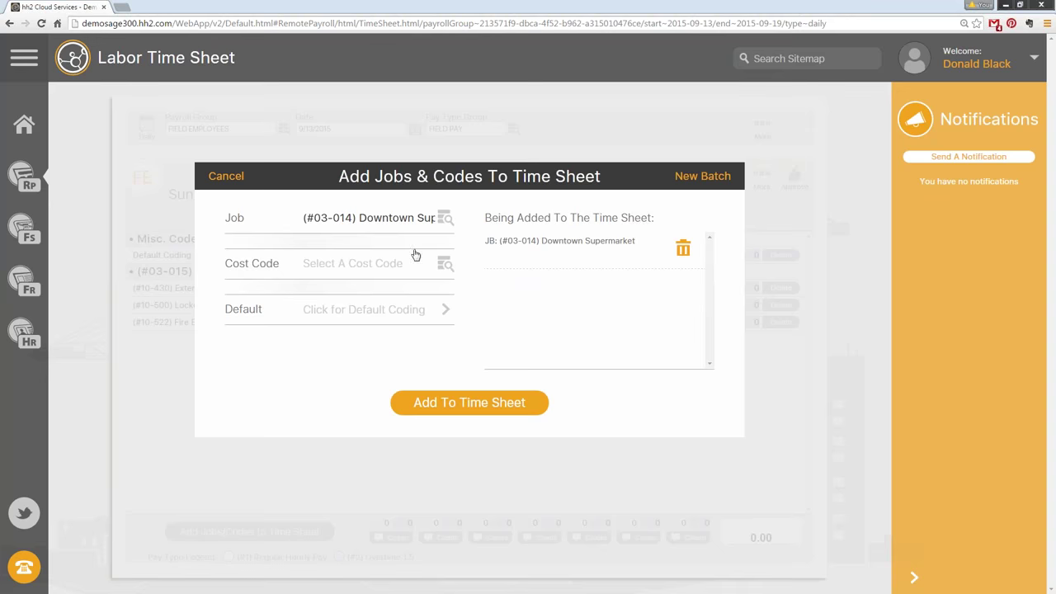
click(446, 270)
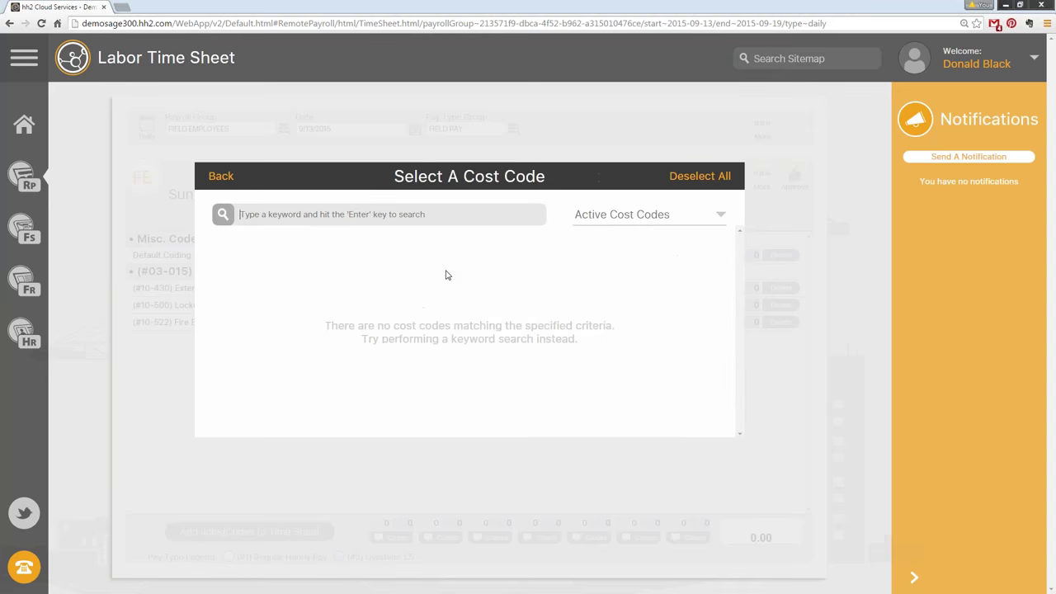
click(219, 176)
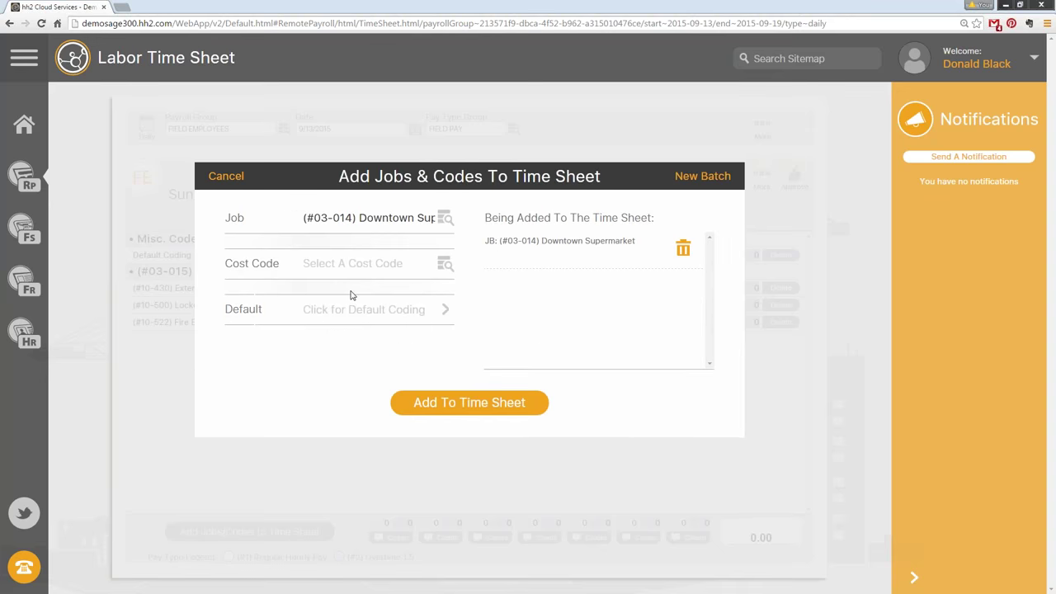
Step: Change the job being added to #03-001 > #9-997 and check its active cost codes
click(446, 218)
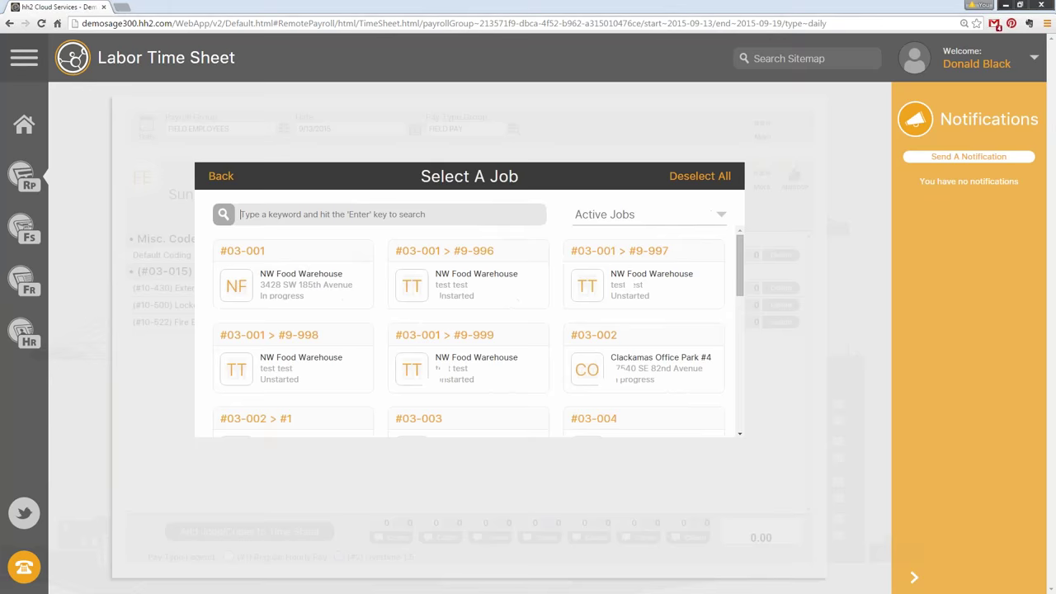
click(624, 268)
click(446, 263)
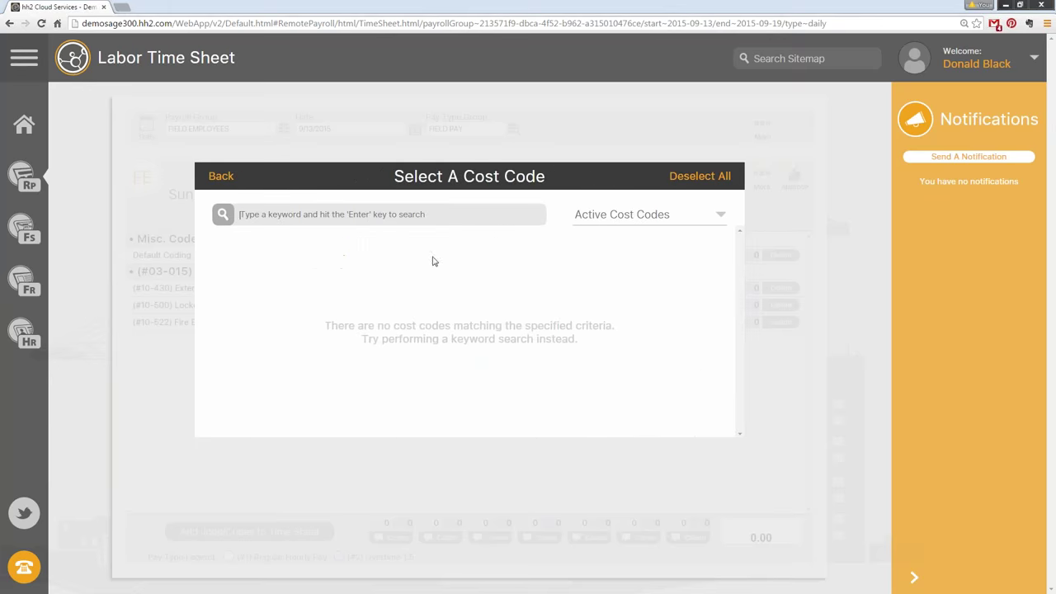
click(221, 180)
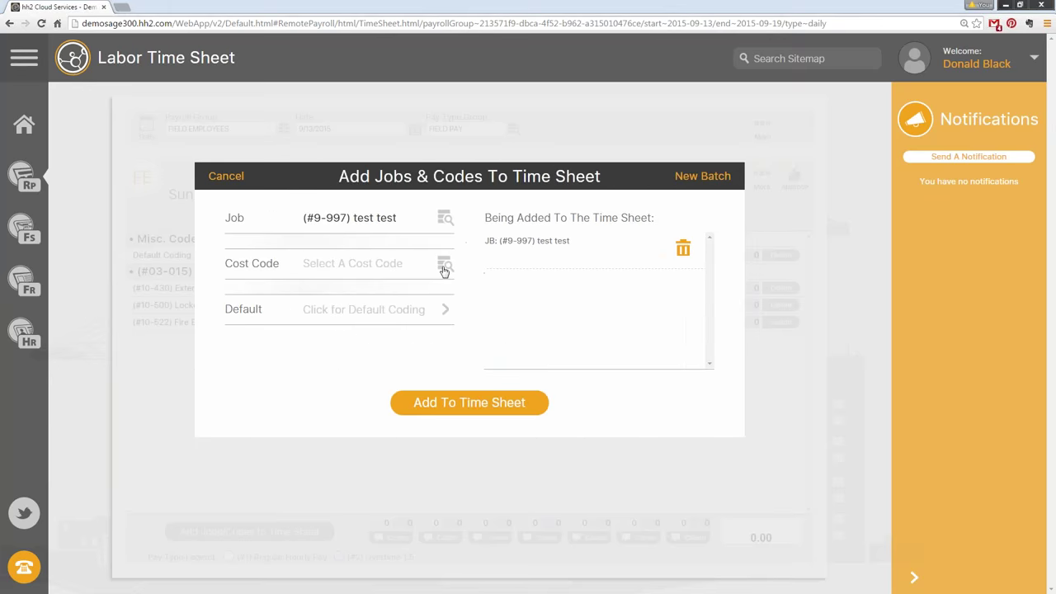
click(440, 265)
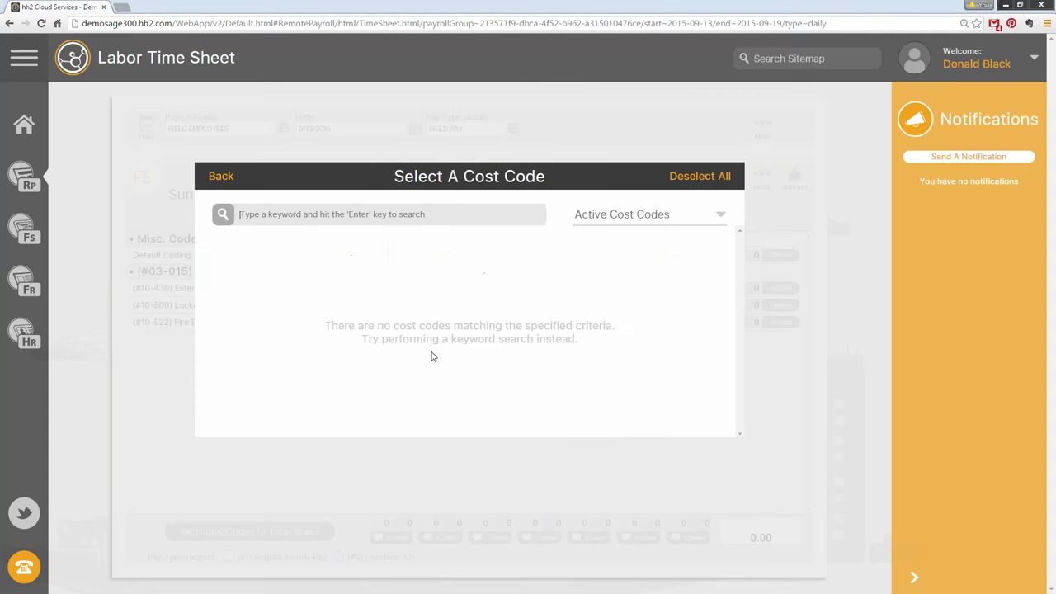
click(220, 177)
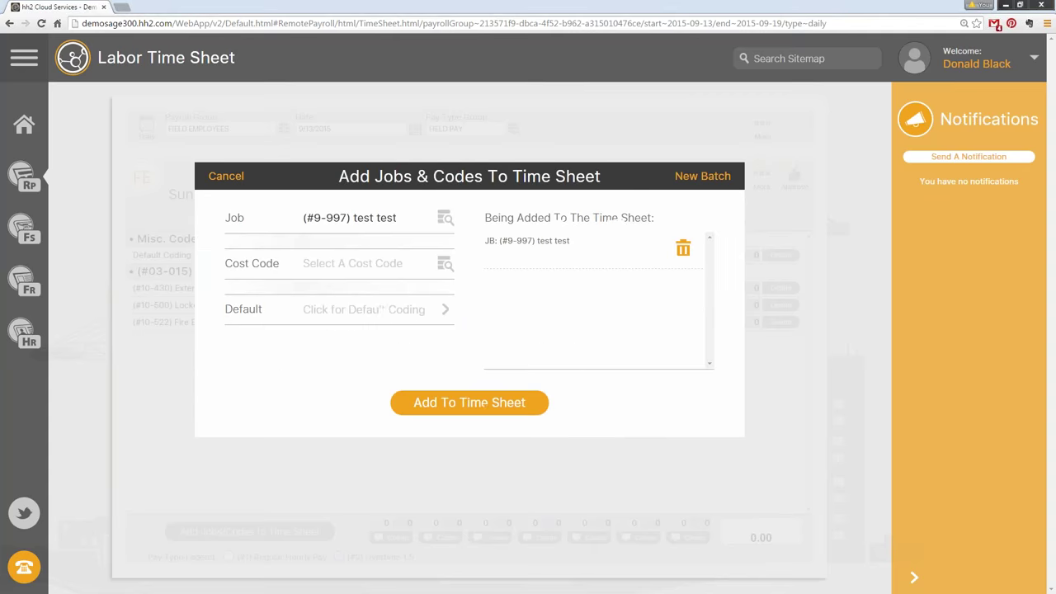
Step: Choose job #03-002 > #1 Sprinkler System with cost code #2-810 Irrigation Systems and discard the pending entry
click(445, 219)
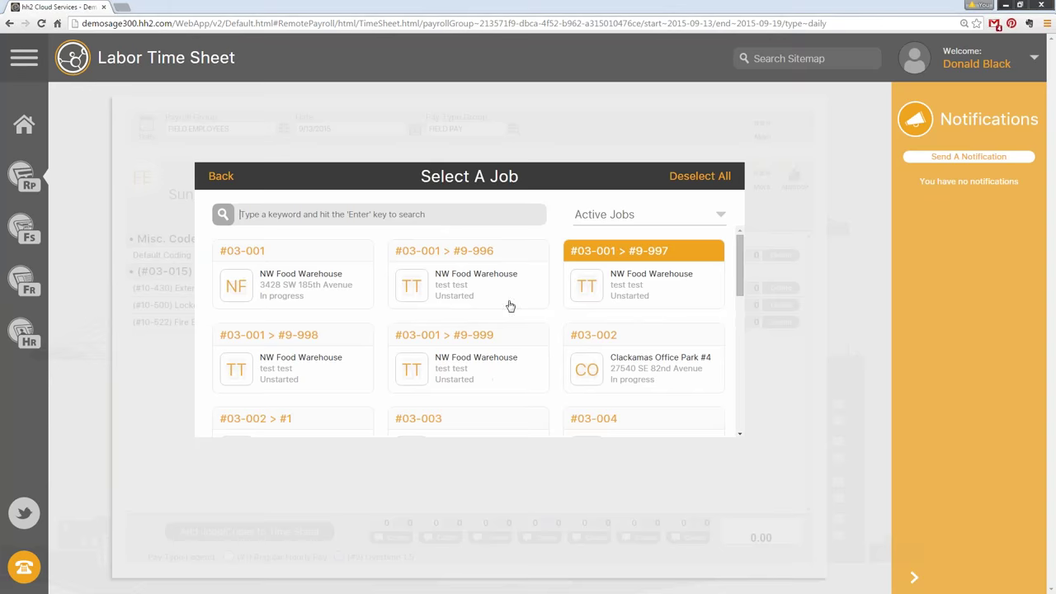
scroll(413, 330, down, 1)
click(293, 396)
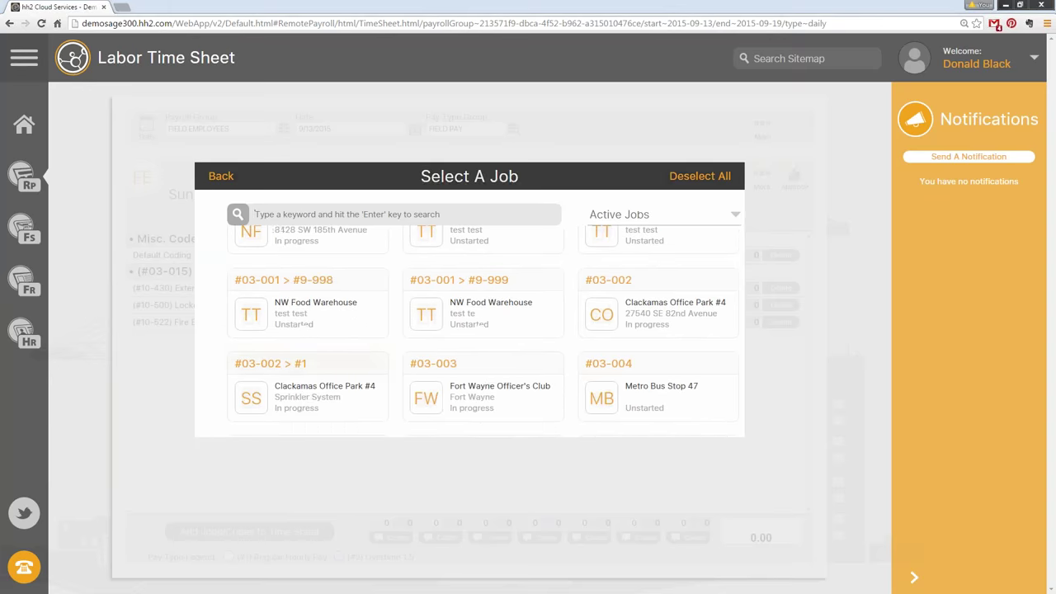
click(446, 266)
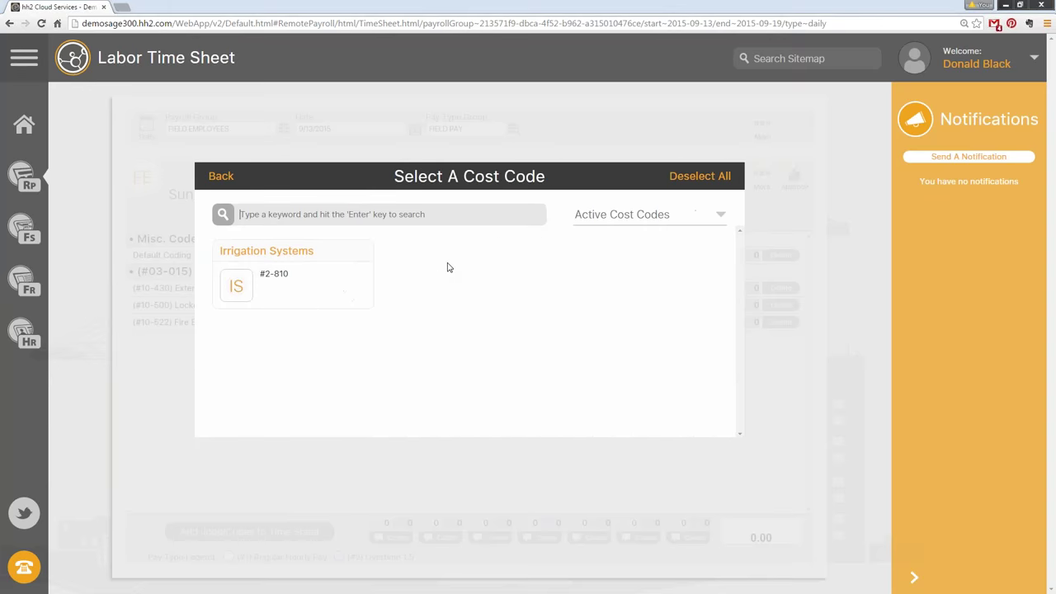
click(279, 268)
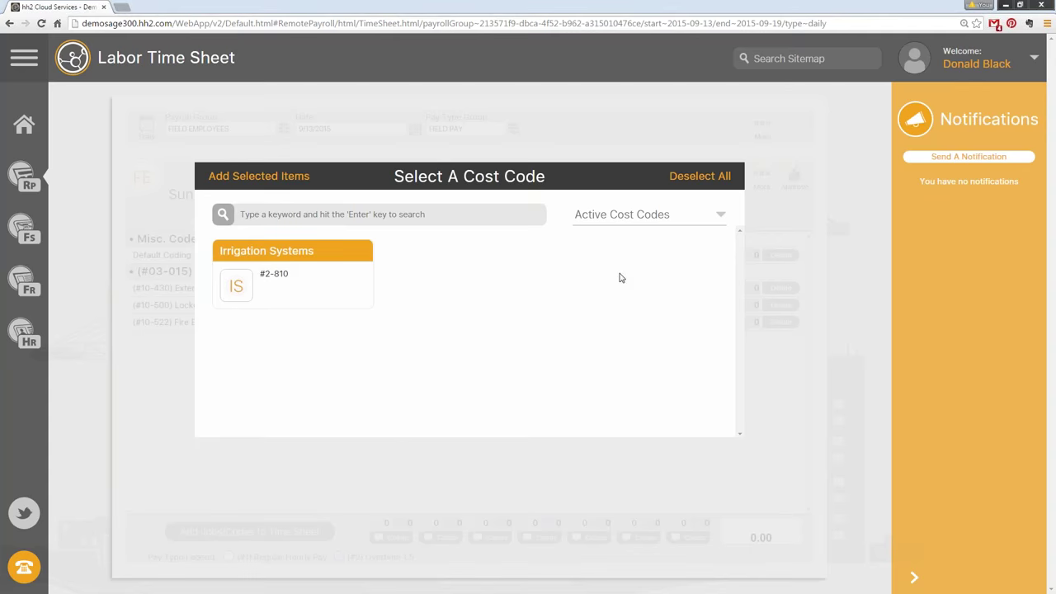
click(249, 176)
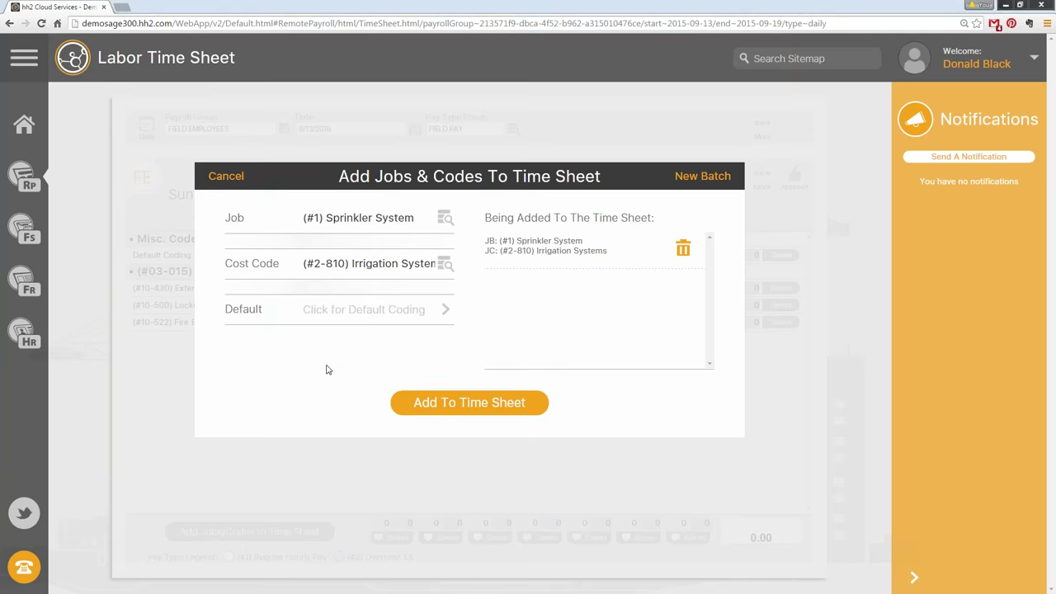
click(226, 175)
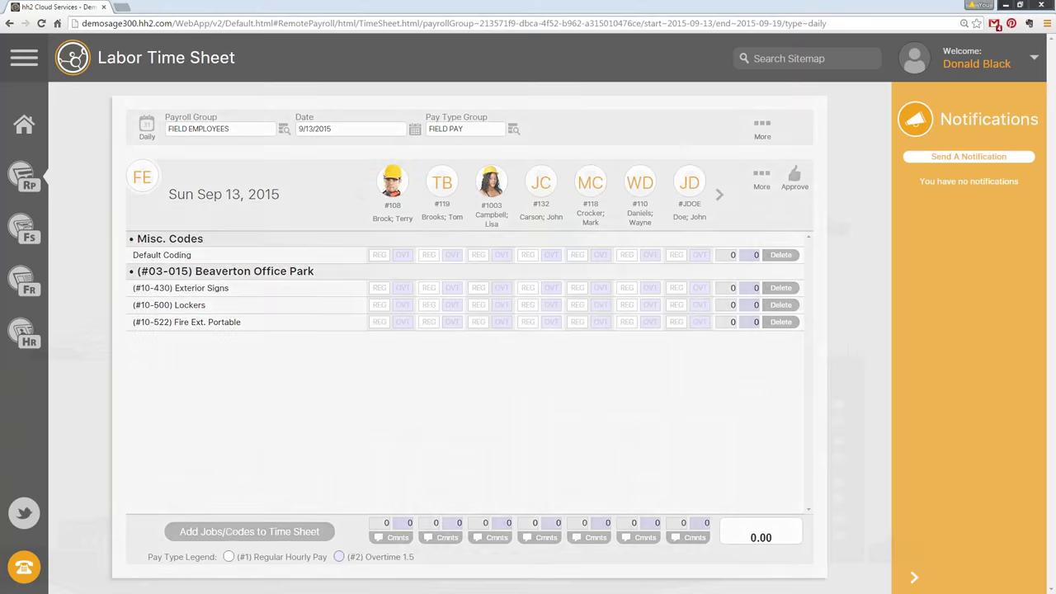
Step: Start a new job entry for the time sheet, searching the active jobs for 015 and selecting #03-015 Beaverton Office Park
click(226, 532)
click(446, 219)
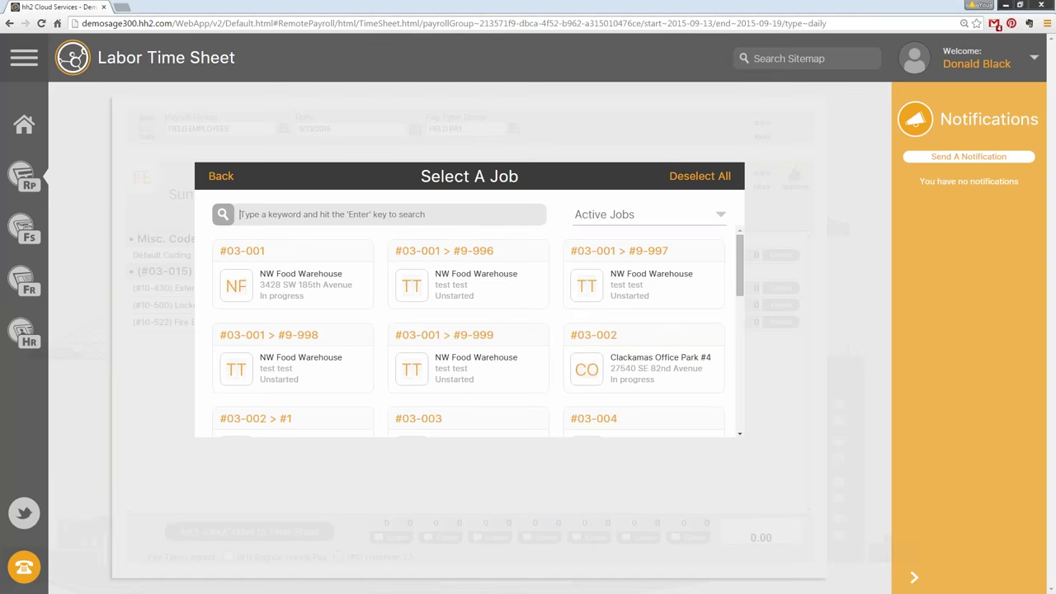
drag(745, 260, 745, 338)
scroll(479, 353, up, 3)
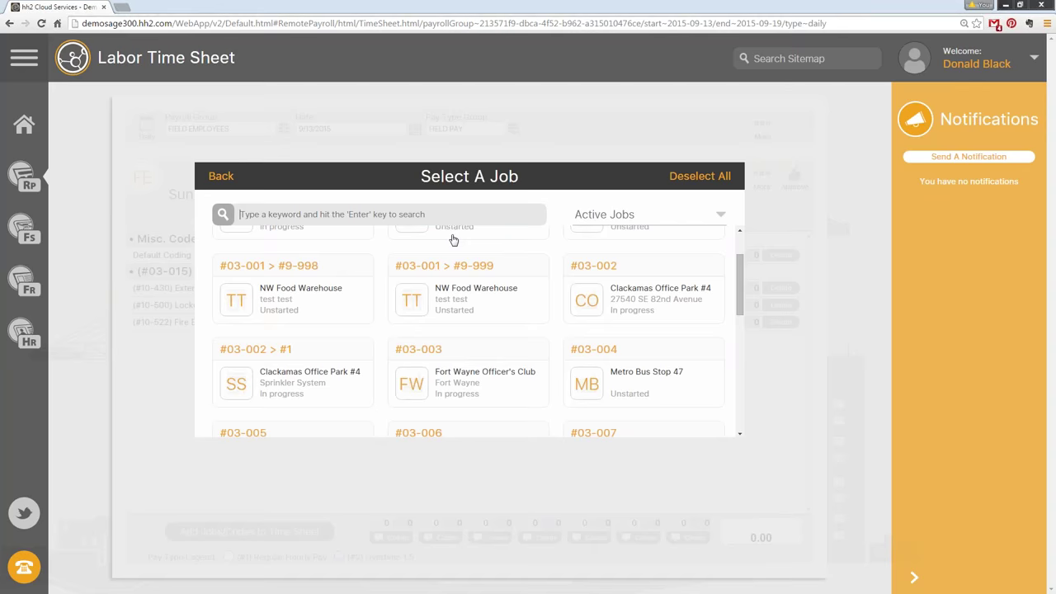
click(223, 178)
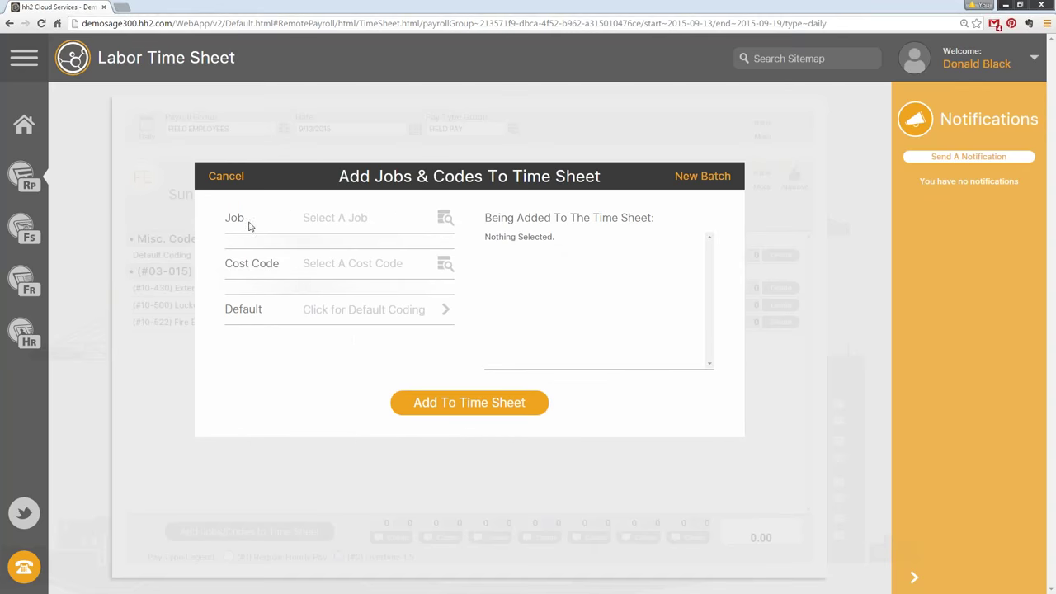
click(444, 220)
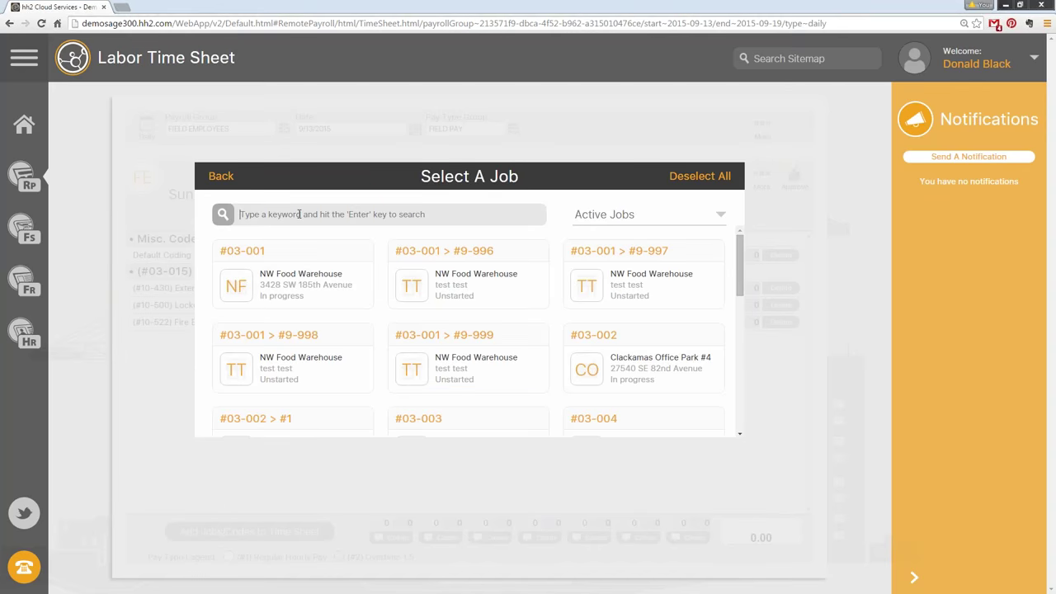
text(q15)
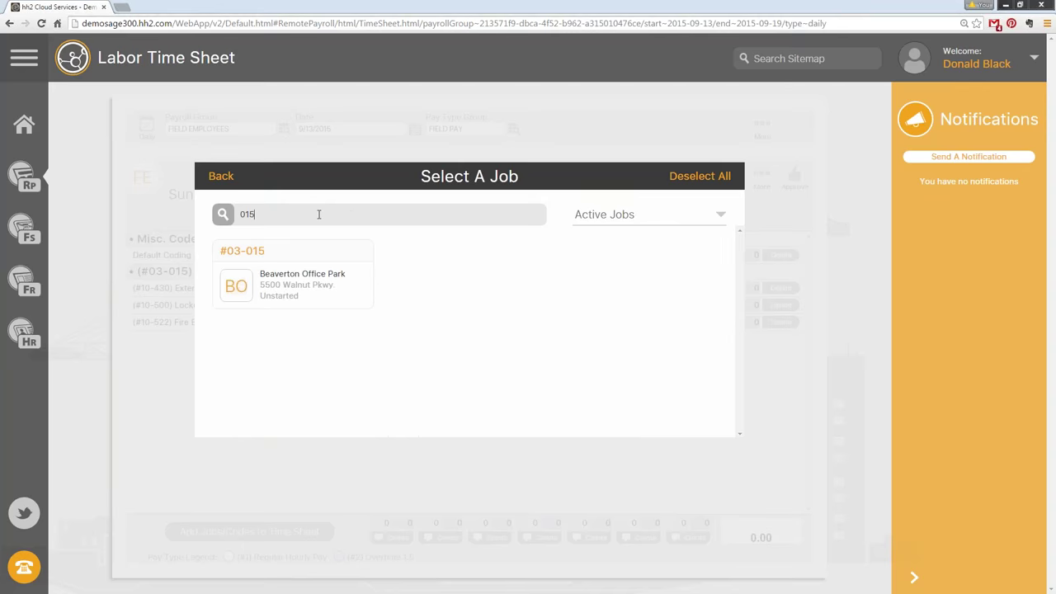
click(302, 247)
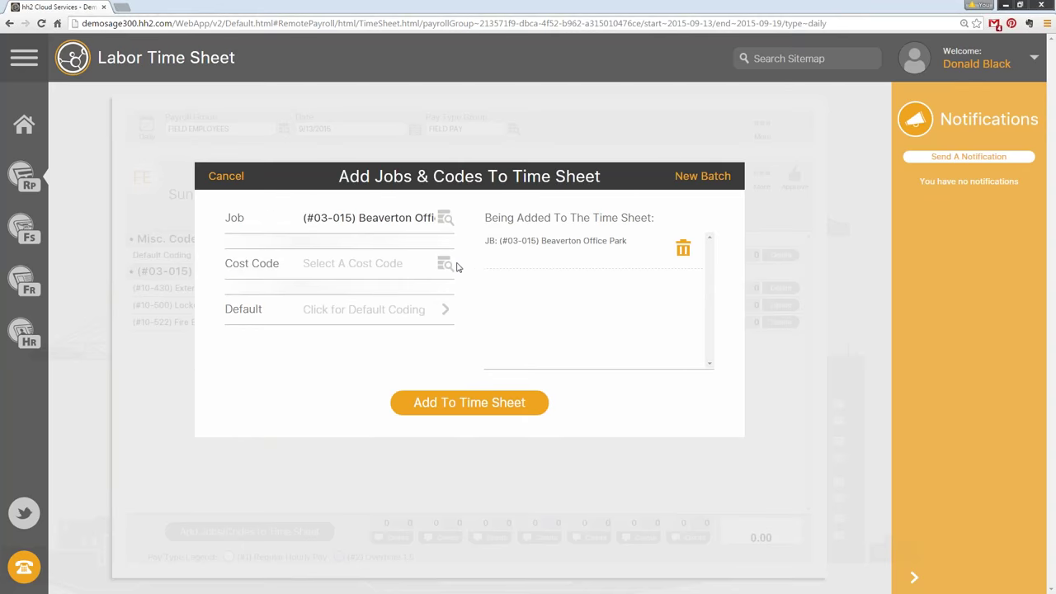
Step: Add cost codes Project Identification, Bulletin Boards, Exterior Signs, Final Cleaning, Flagpoles, Lockers and Fire Ext. Portable to the Beaverton Office Park entry
click(457, 266)
click(451, 255)
click(454, 363)
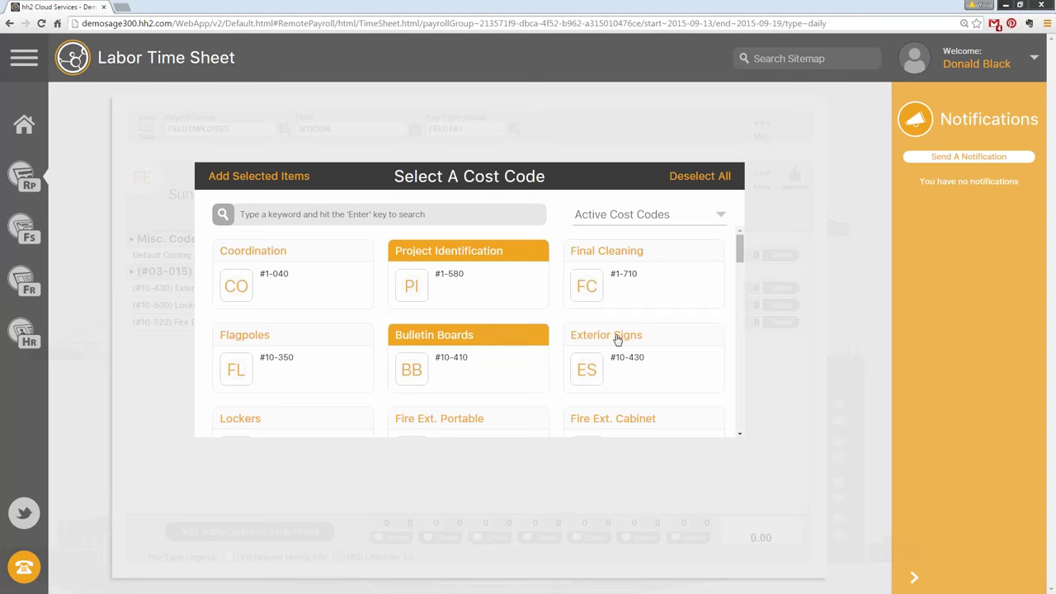
click(617, 339)
click(613, 305)
click(260, 353)
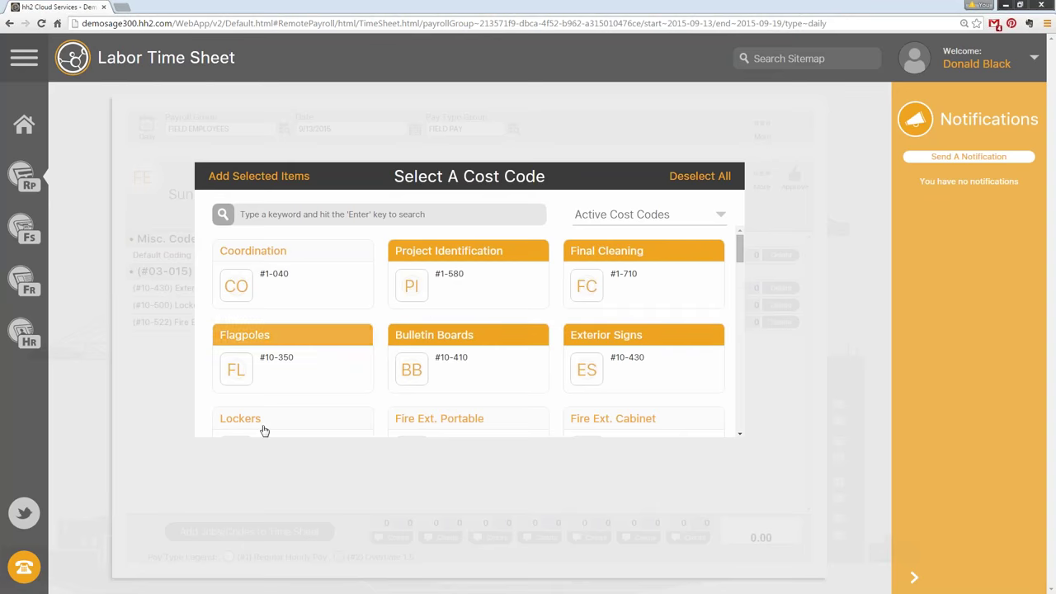
click(264, 429)
click(477, 421)
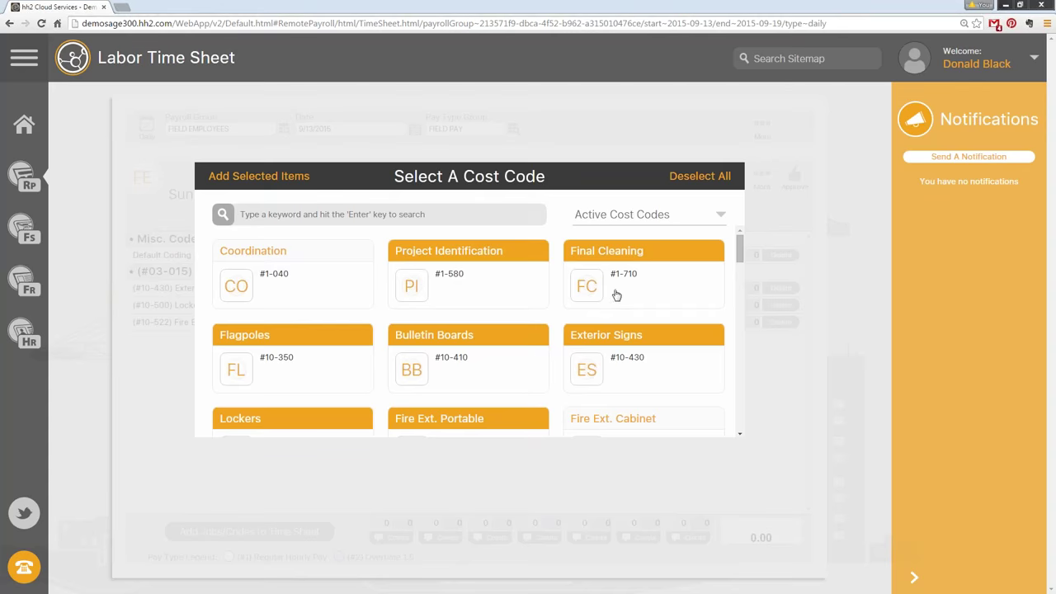
click(265, 176)
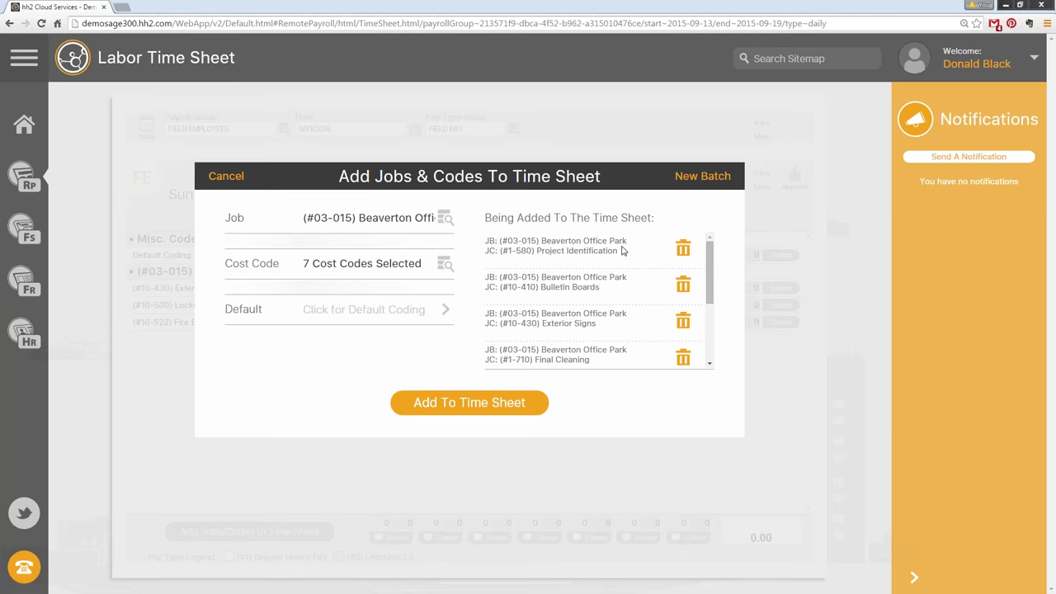
Step: Start a new batch for the time sheet, searching the active jobs for 015 and selecting #03-015 Beaverton Office Park
click(714, 178)
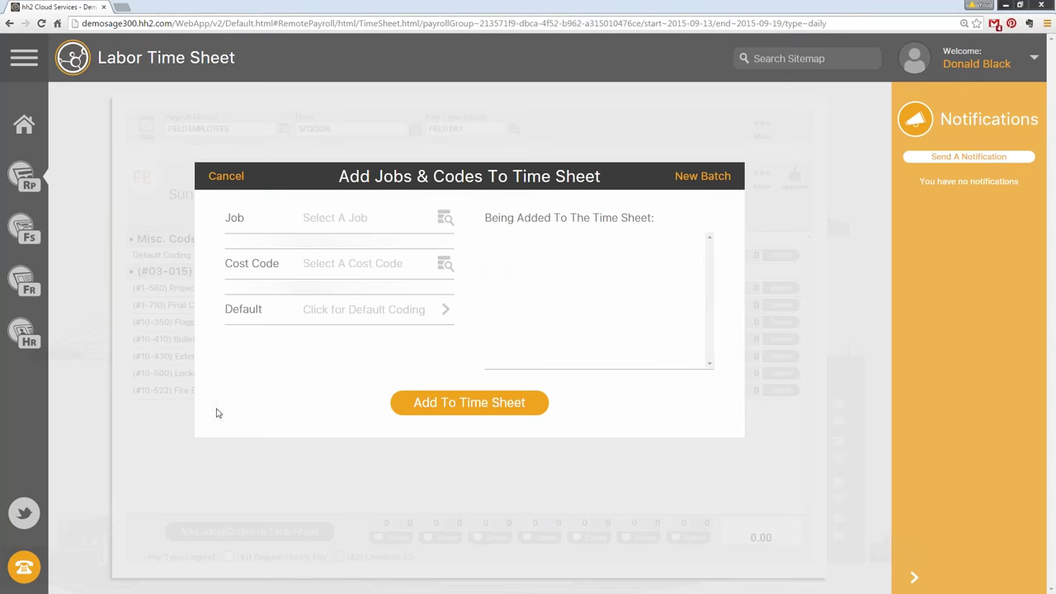
click(446, 218)
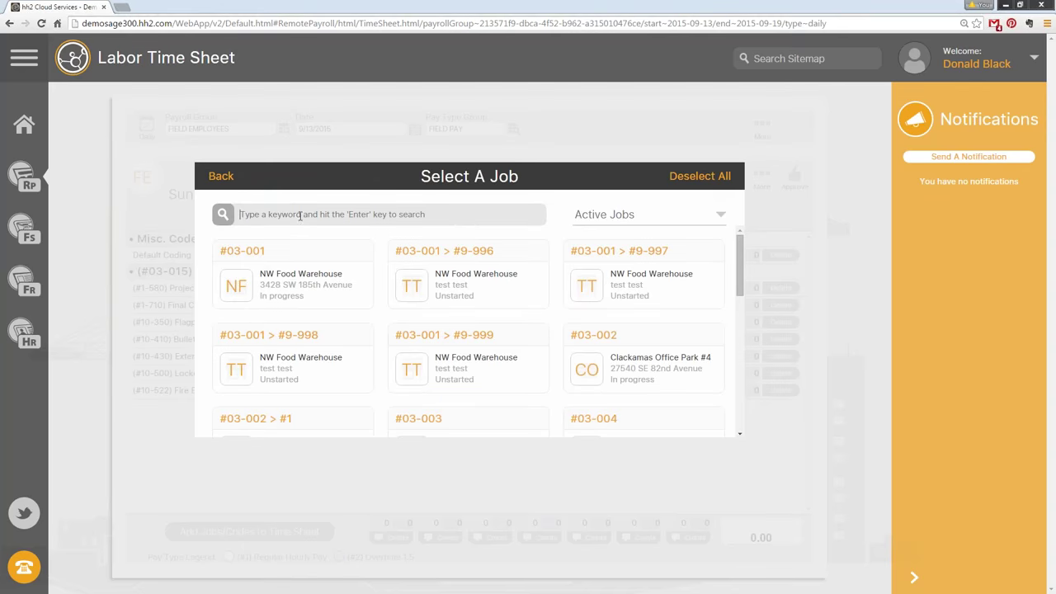
text(015)
key(Return)
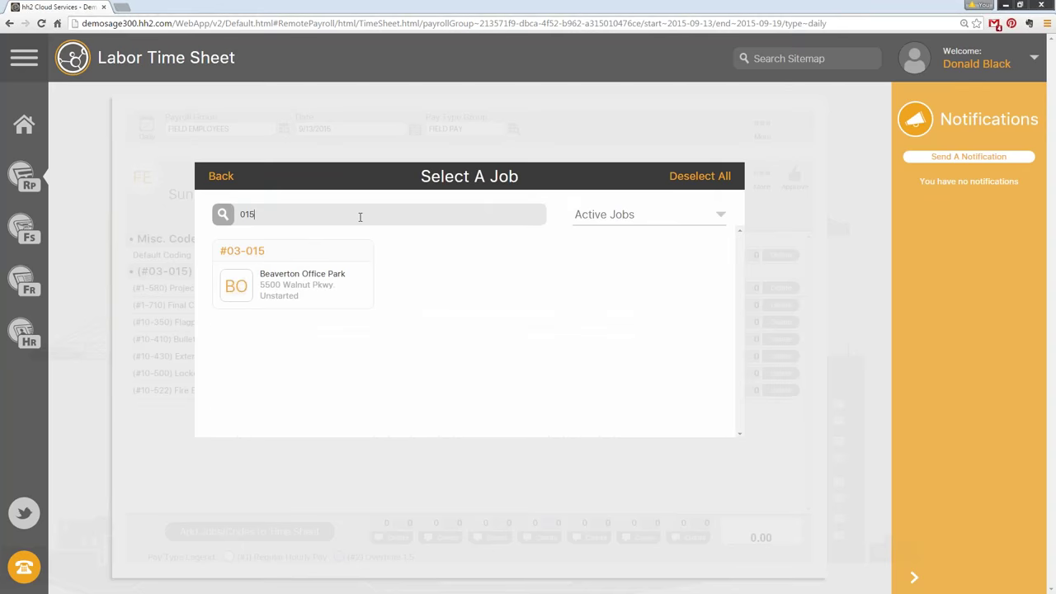
click(303, 280)
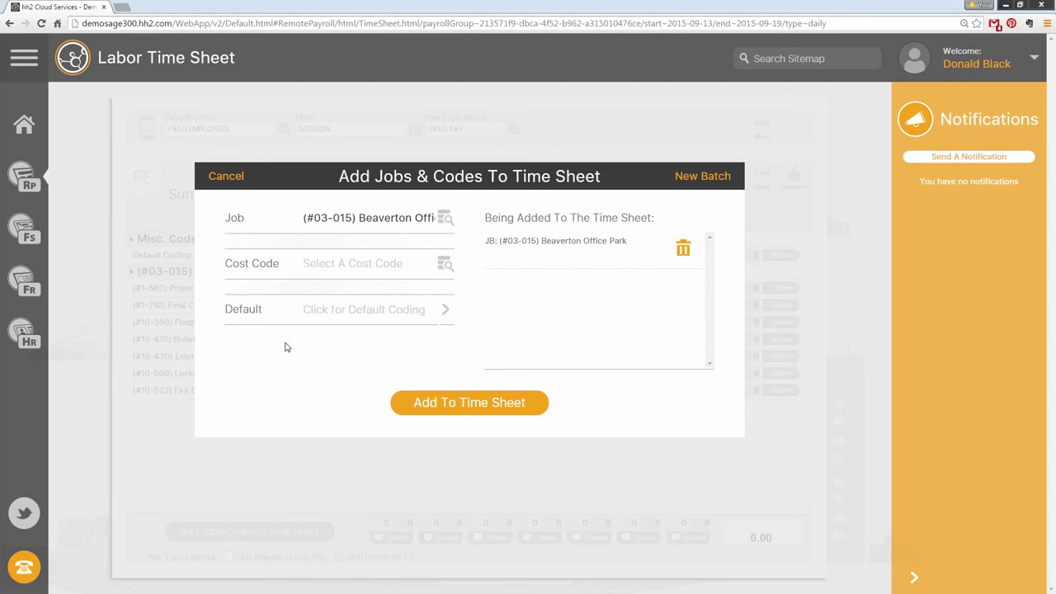
Step: Add cost codes Concrete Finishing, Mortar & Mason Grout, Masonry Cleaning and Concrete Unit Masonry for Beaverton Office Park to the time sheet
click(444, 266)
scroll(483, 341, down, 10)
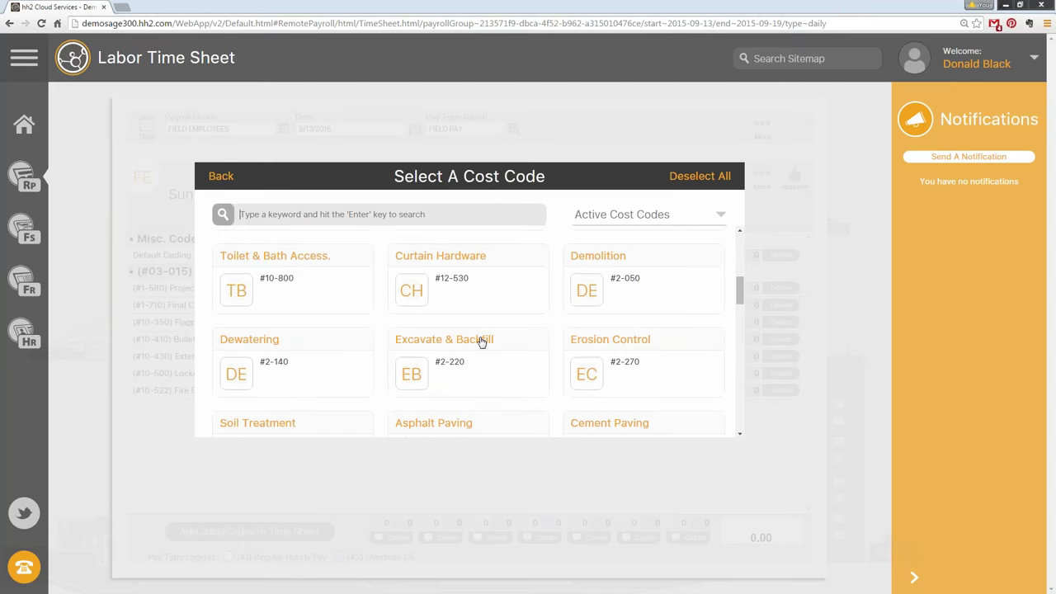
click(428, 377)
click(594, 381)
click(620, 426)
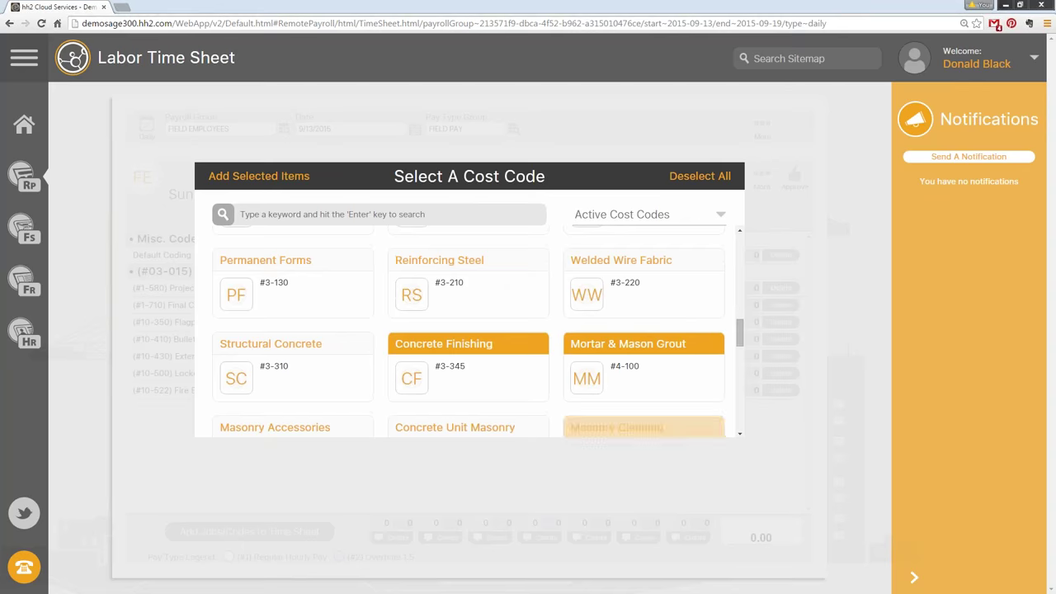
click(536, 424)
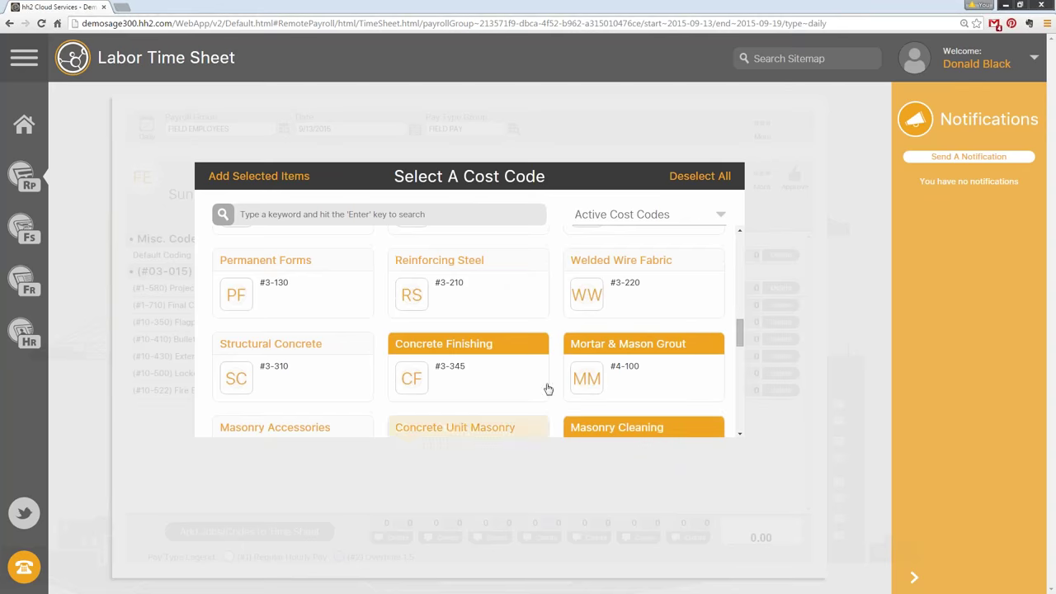
click(274, 178)
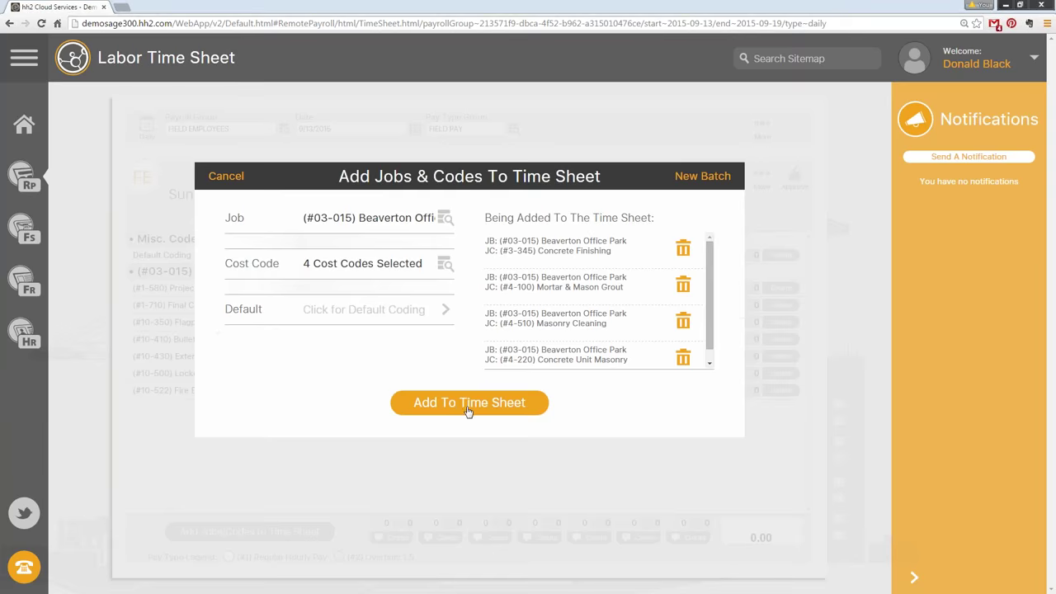
click(468, 402)
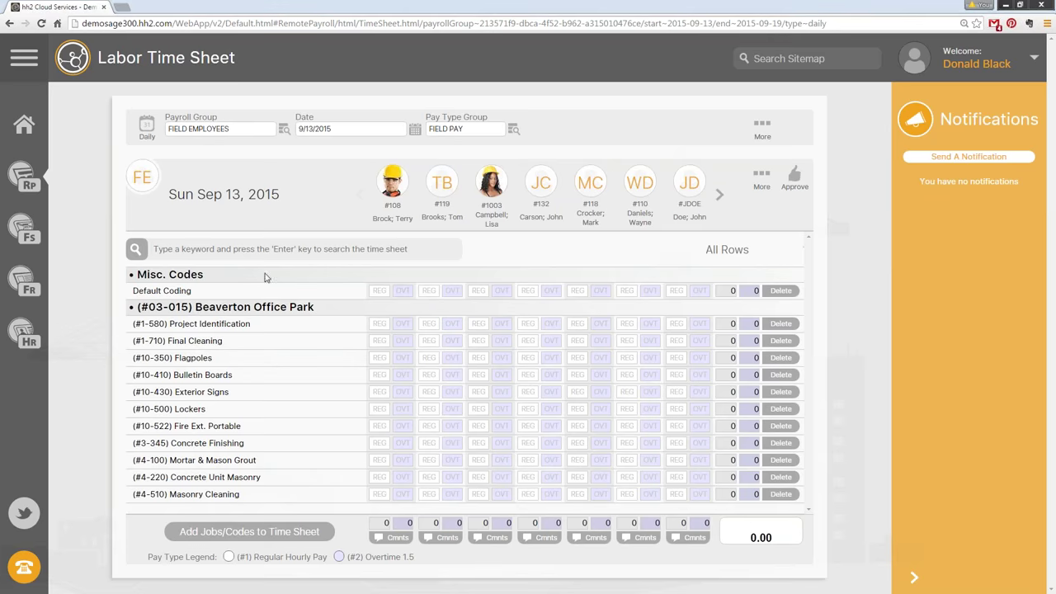
Step: Search the time sheet rows for "morta" and clear the search
click(169, 253)
text(morta)
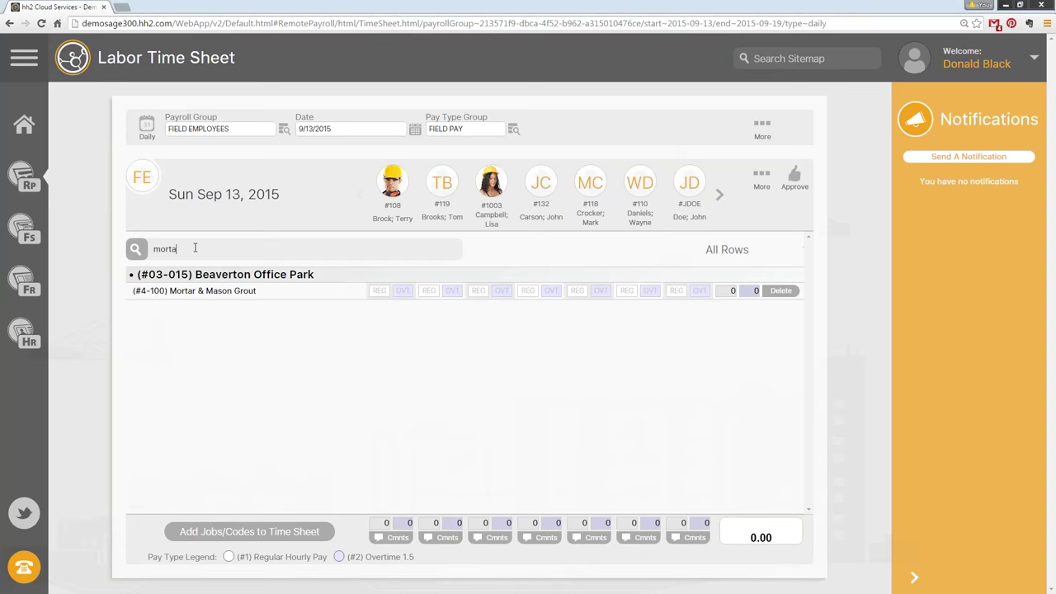
key(BackSpace)
key(BackSpace)
key(BackSpace)
key(BackSpace)
key(BackSpace)
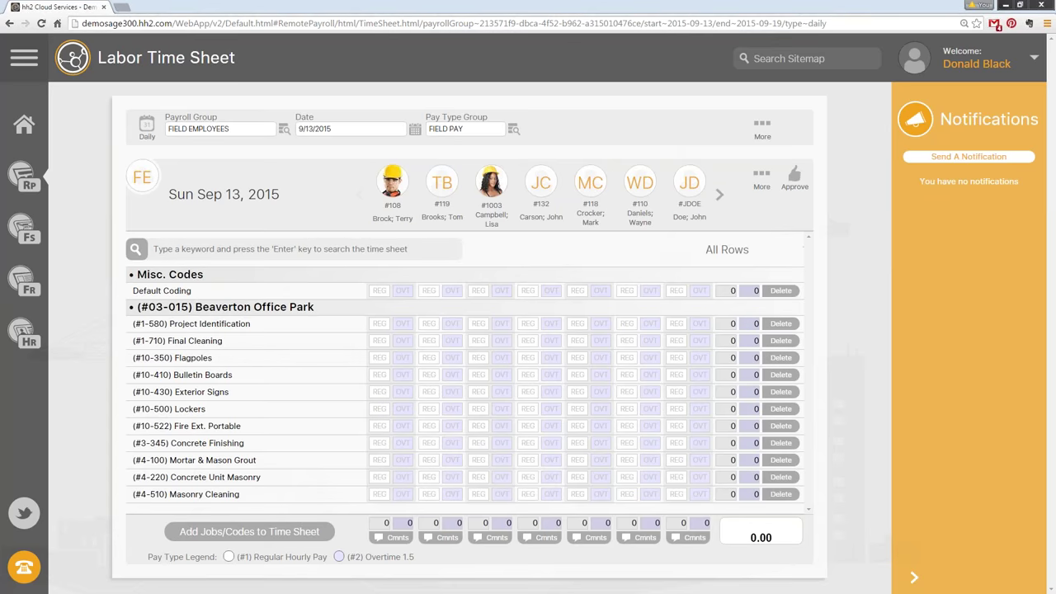
Step: Save the daily comment "This is a test comment." for the first employee on Sep 13, 2015
click(397, 538)
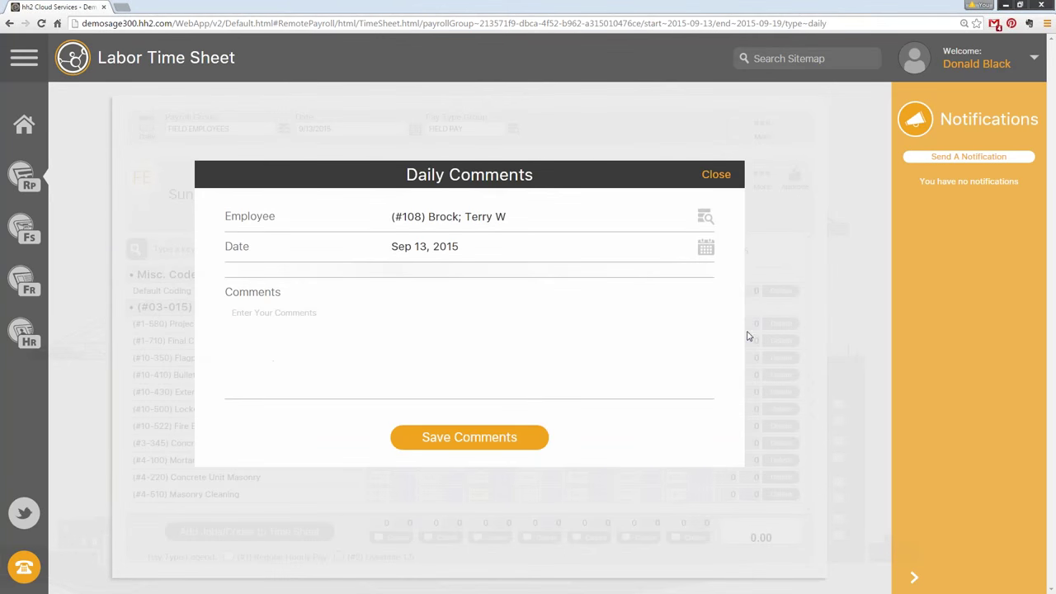
click(371, 313)
click(229, 314)
text(This is a test comment.)
click(459, 445)
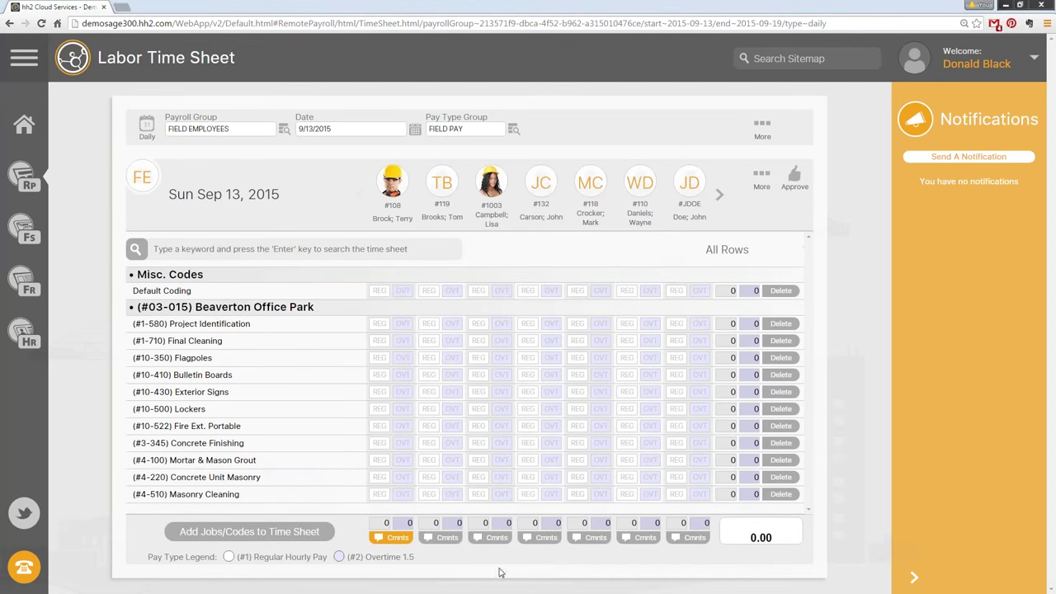
Step: Enter 8 regular hours per employee: the first on Final Cleaning, the second on Flagpoles, the third through sixth on Project Identification
click(383, 342)
text(8)
click(428, 357)
text(8)
click(480, 323)
text(8)
click(529, 324)
text(8)
click(579, 324)
text(8)
click(628, 323)
text(8)
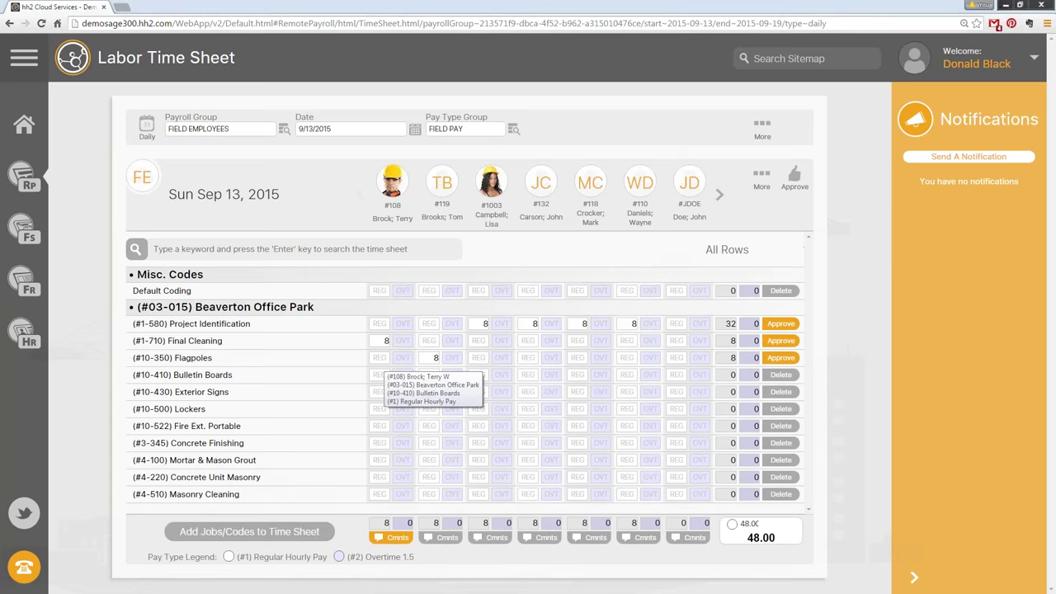
Step: Examine the unit details of the first employee's Final Cleaning hours and the description pop-ups on the Project Identification hours
click(385, 340)
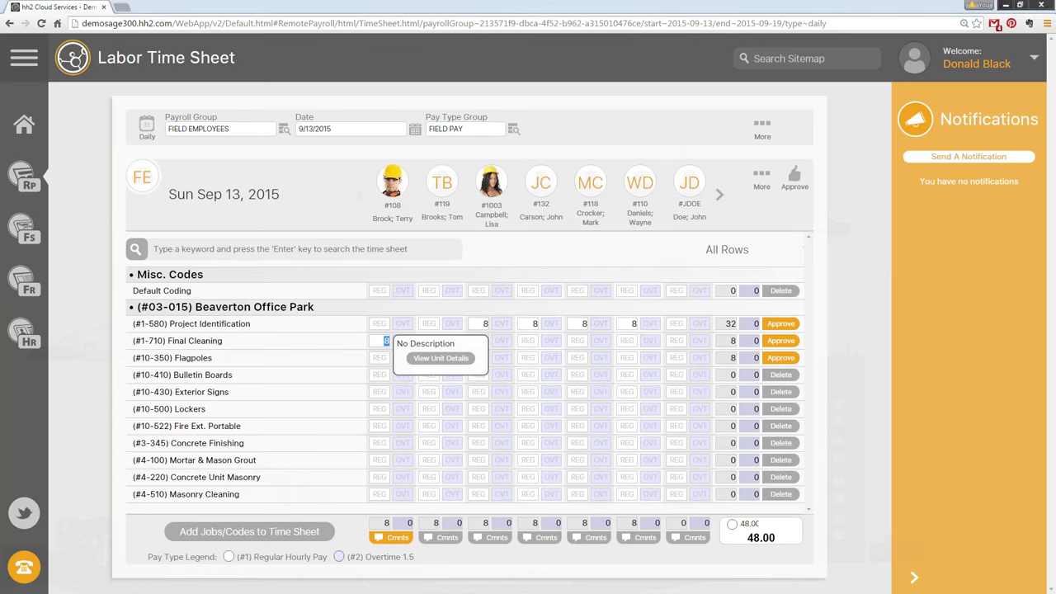
click(383, 341)
click(485, 324)
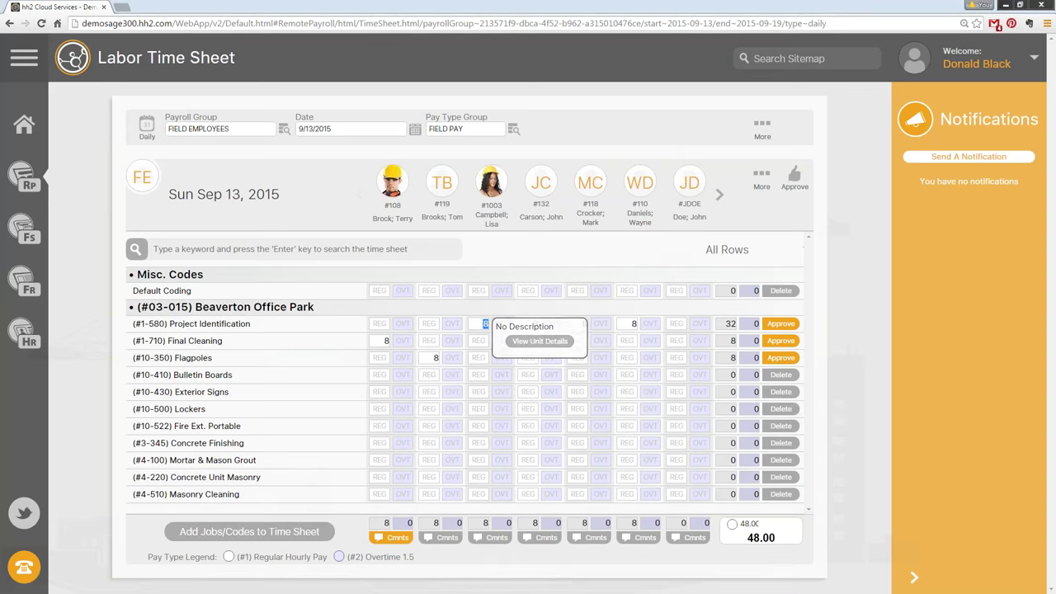
click(385, 340)
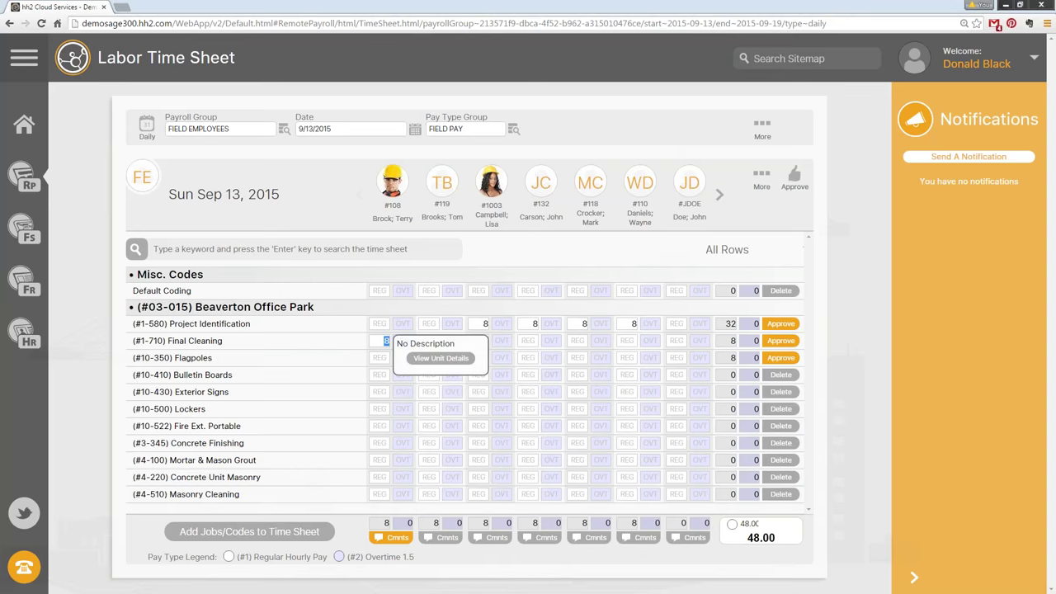
click(419, 361)
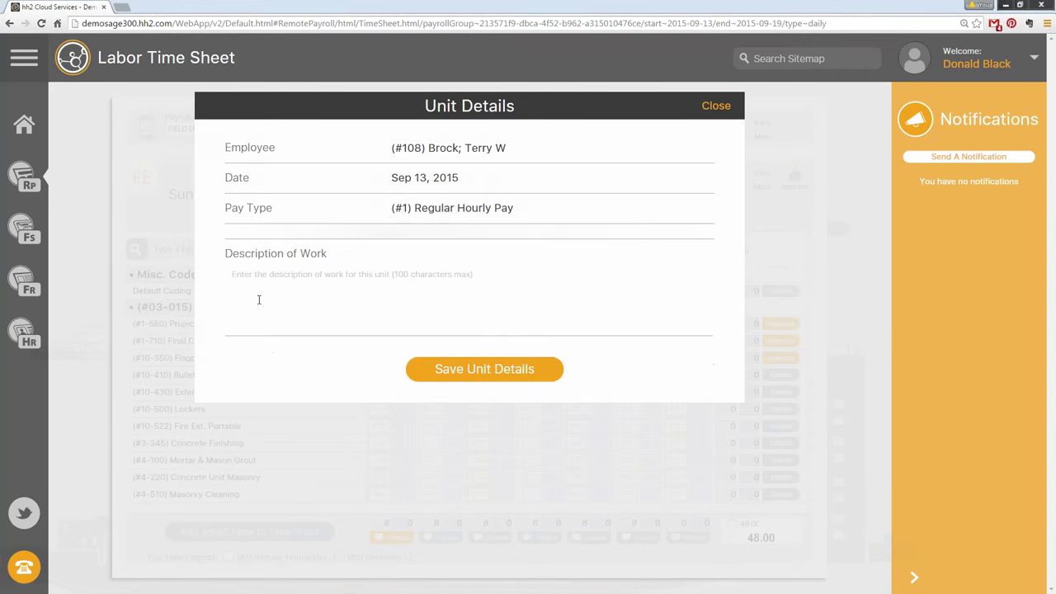
click(716, 106)
click(384, 340)
click(484, 323)
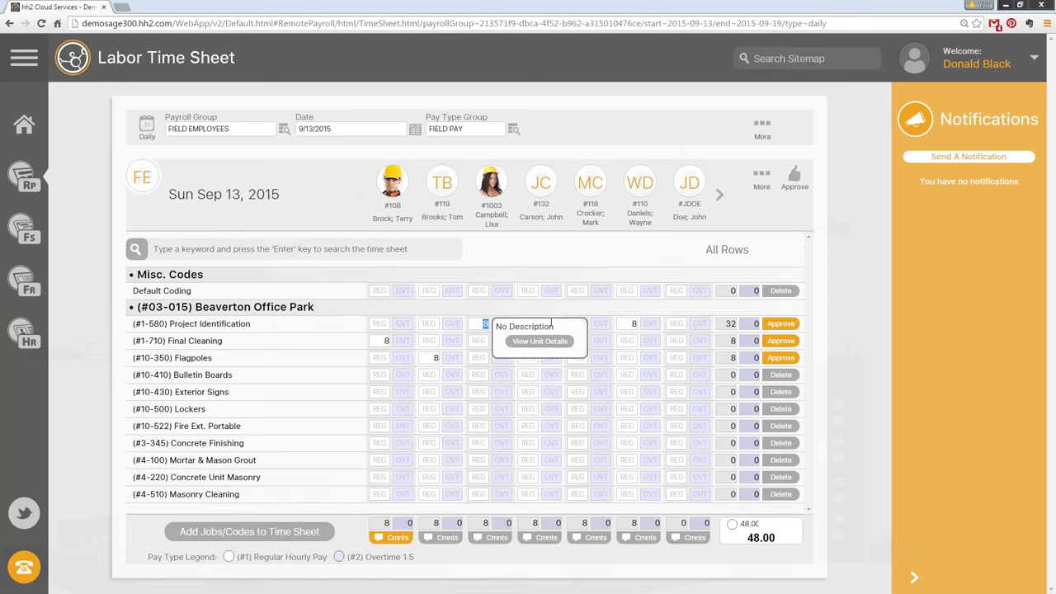
click(623, 325)
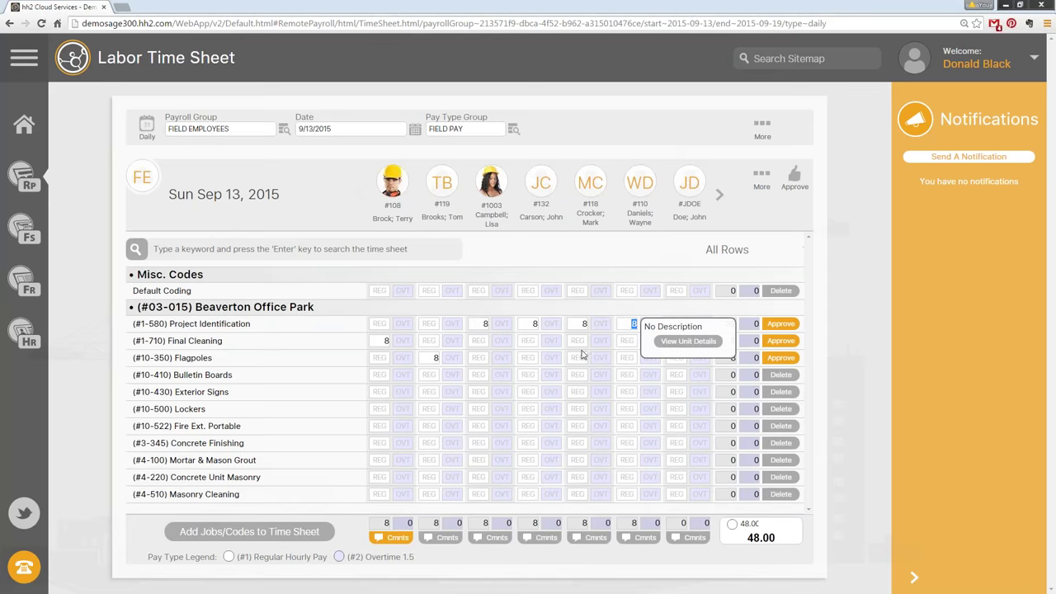
click(478, 358)
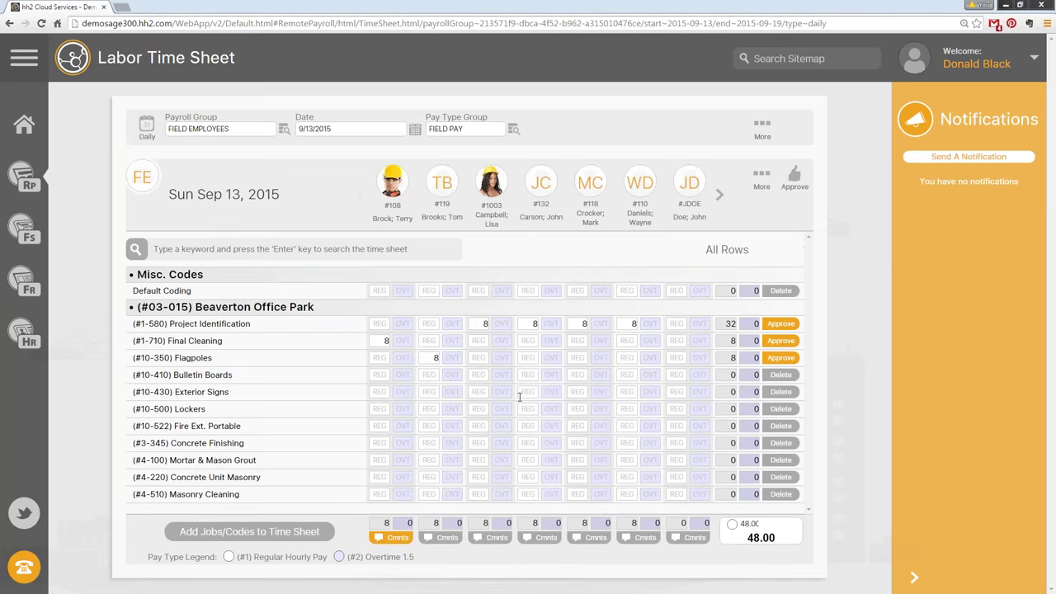
Step: Enter 8 regular hours on Final Cleaning for the seventh employee
click(678, 340)
text(8)
click(681, 341)
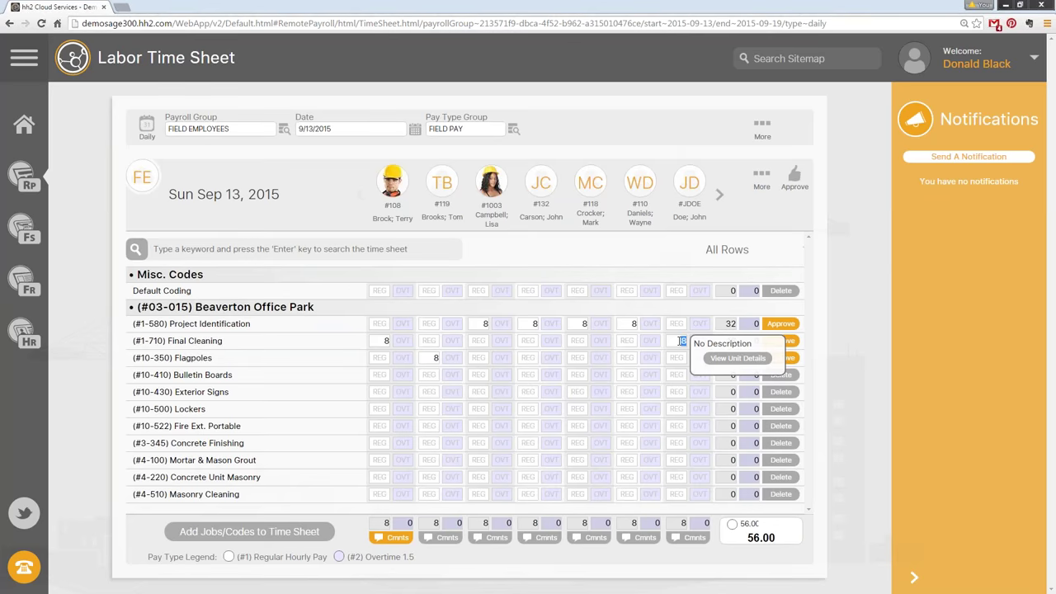
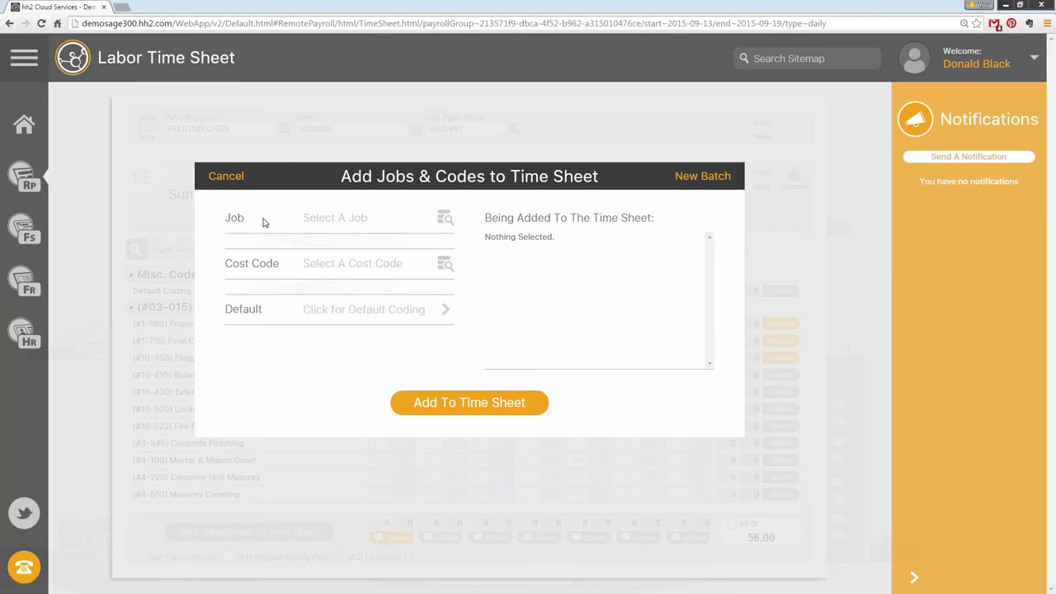
Step: Add default coding to the time sheet and delete the Default Coding row under Misc. Codes
click(311, 314)
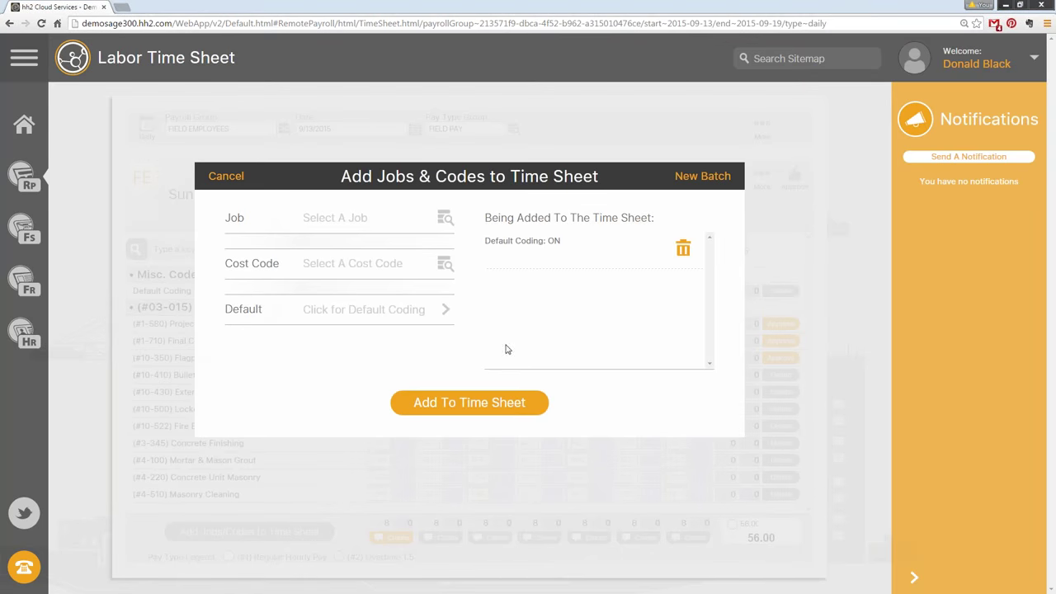
click(503, 402)
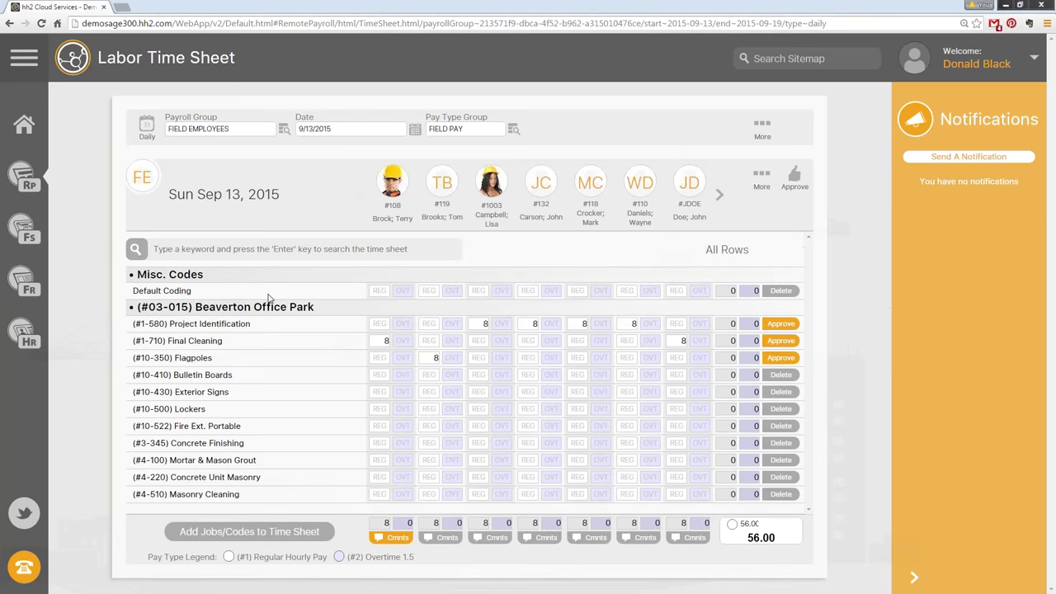
click(785, 291)
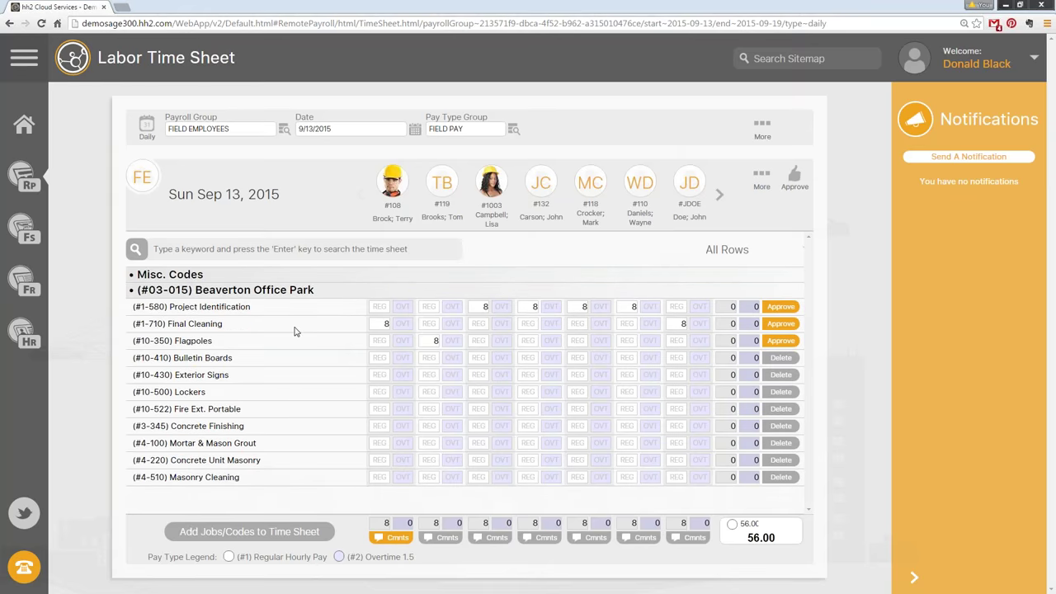
Step: Put the deleted Default Coding row back on the time sheet
click(249, 531)
click(299, 320)
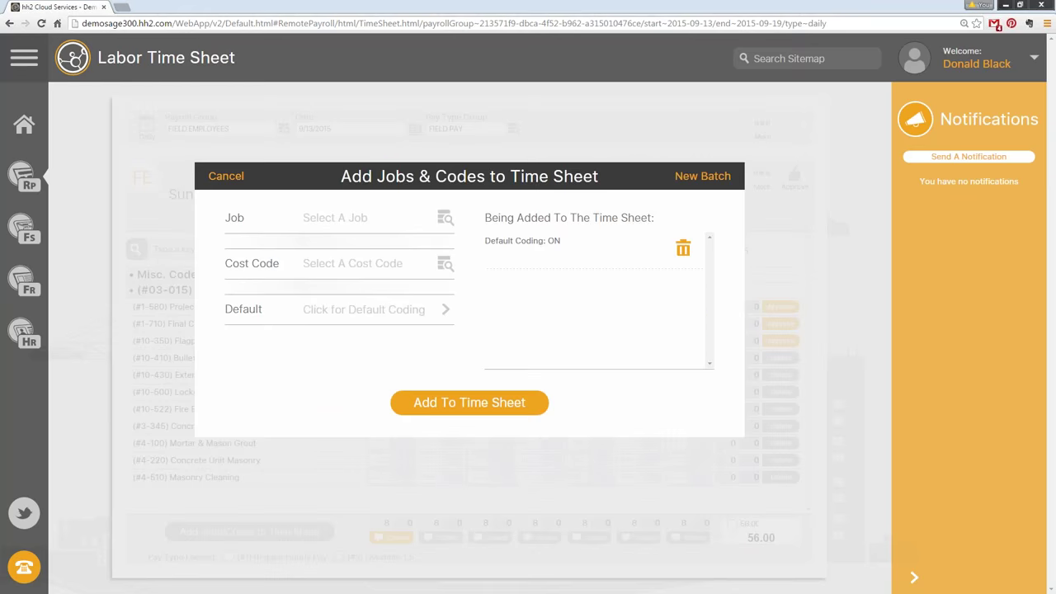
click(508, 403)
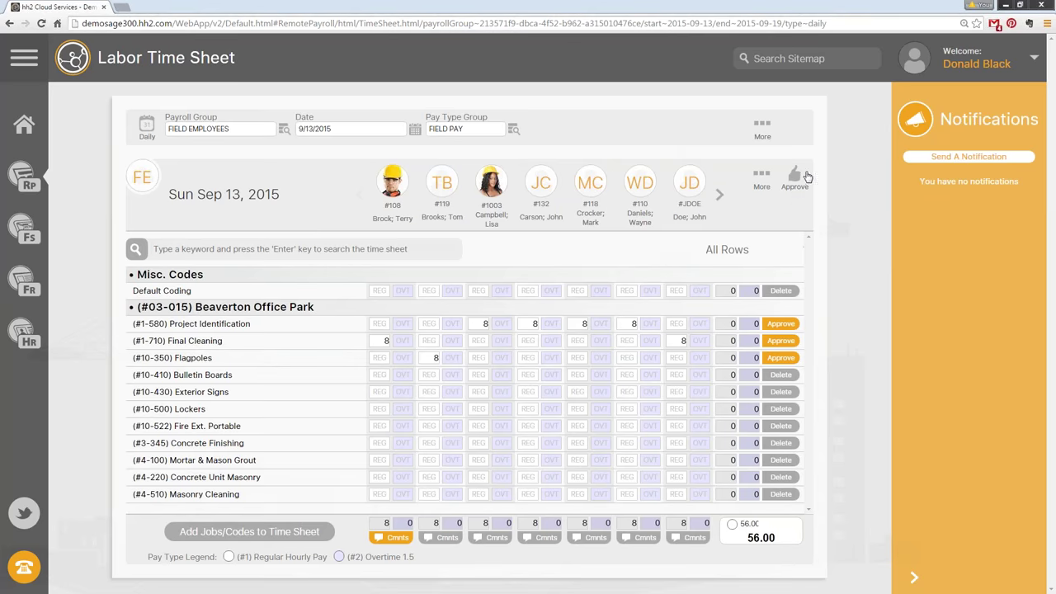
Step: Go to Time Approval and approve the field employees' hours for 9/13/2015 to 9/19/2015, two employees individually and the rest all at once
click(27, 182)
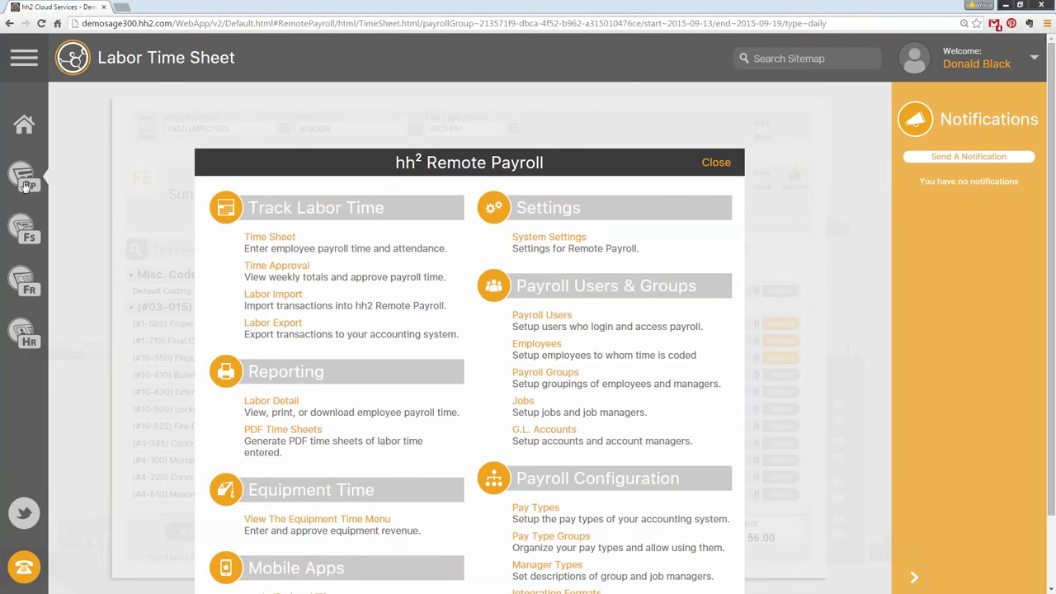
click(266, 266)
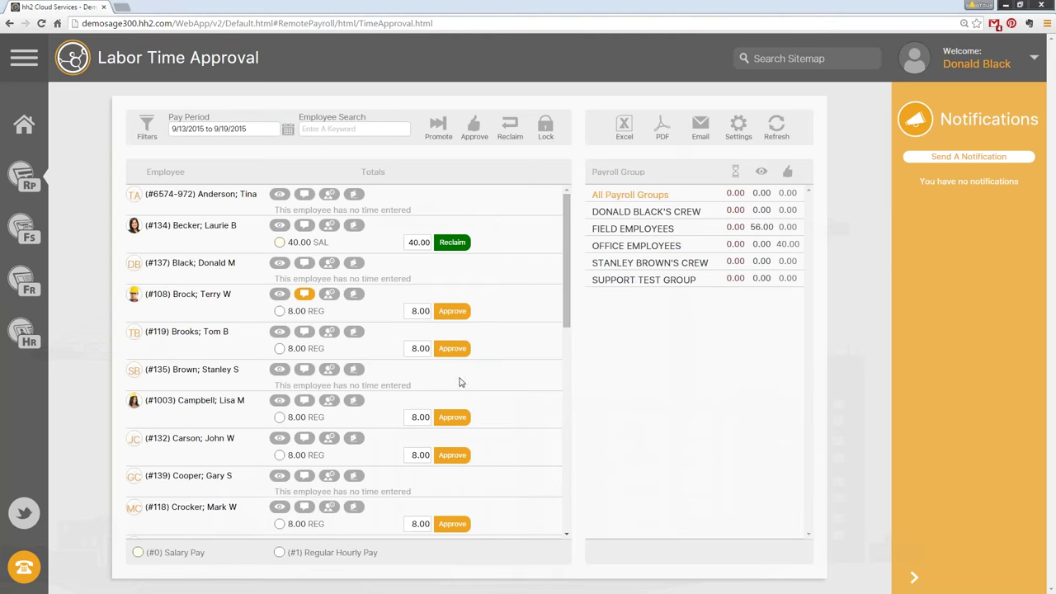
click(453, 310)
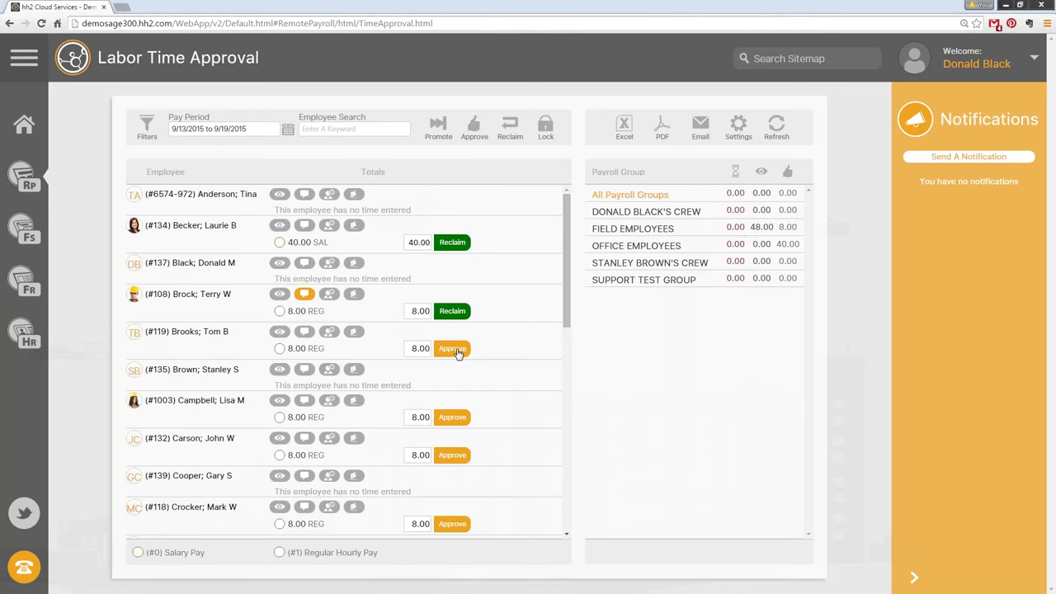
click(456, 349)
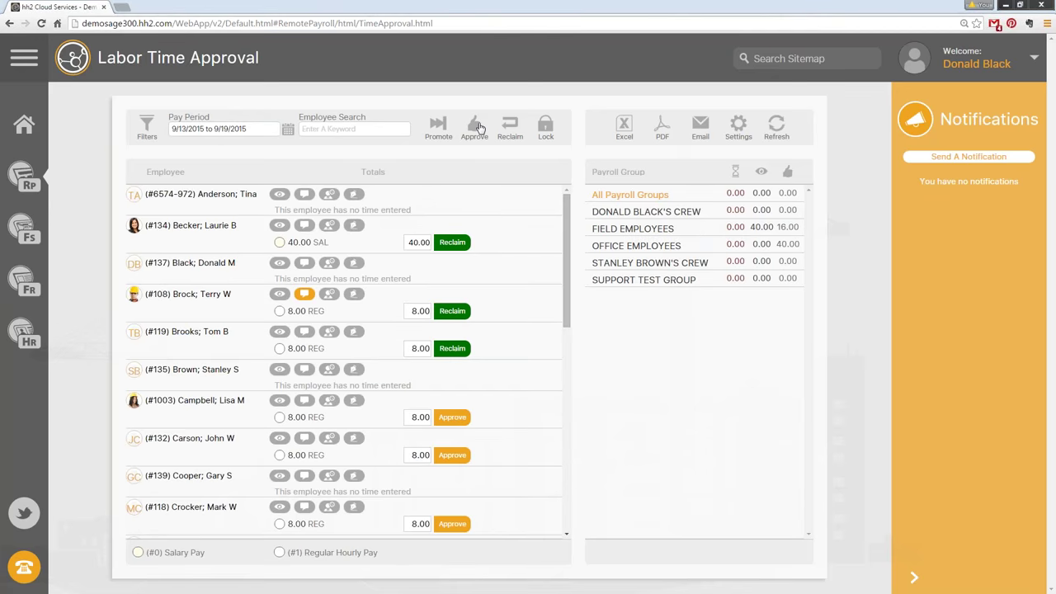
click(475, 126)
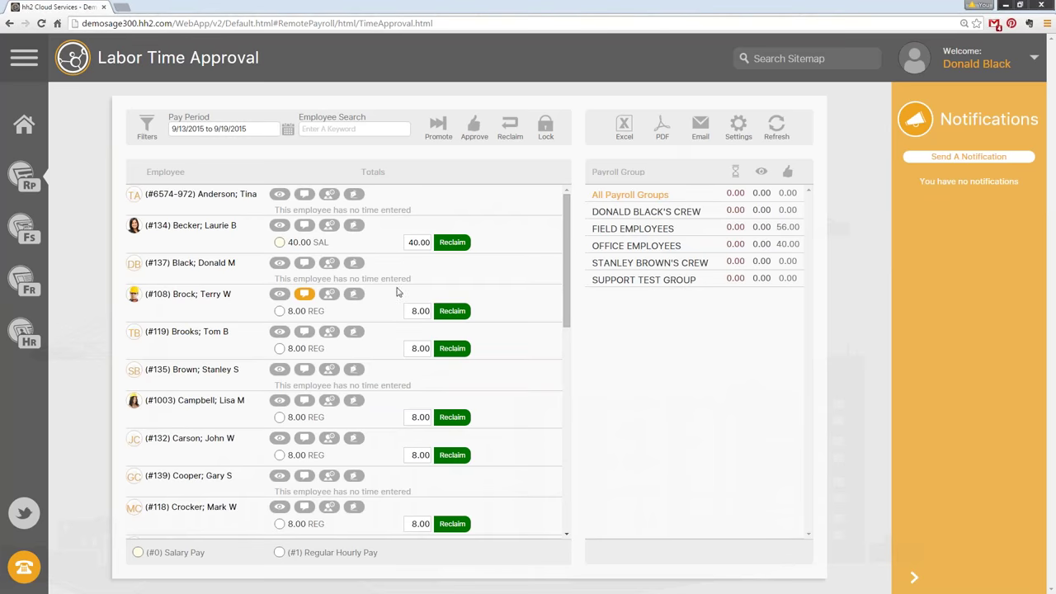
Step: View all time entries of the first listed employee and close the view
click(281, 198)
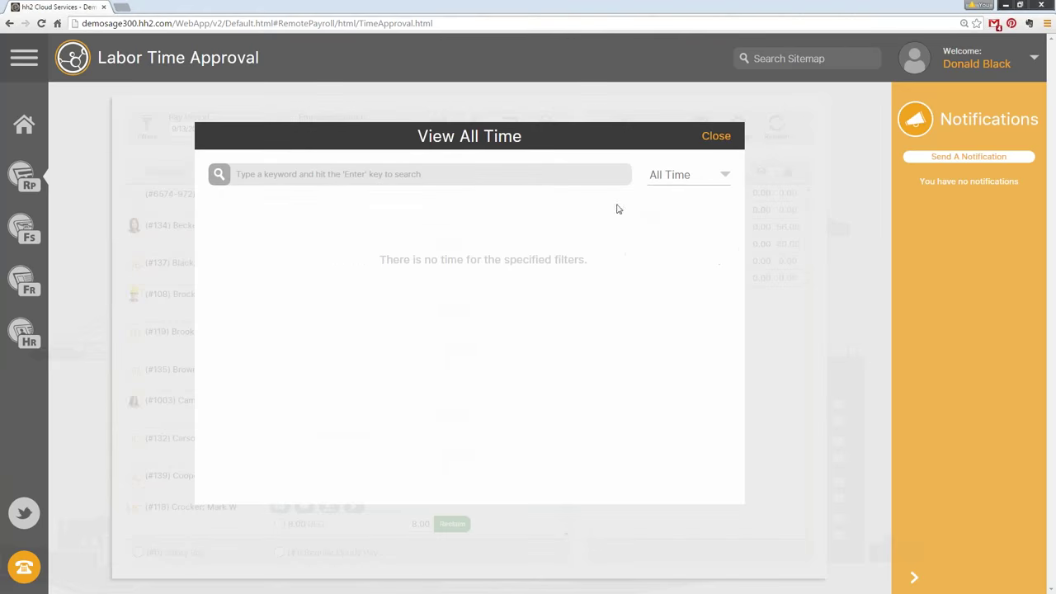
key(Escape)
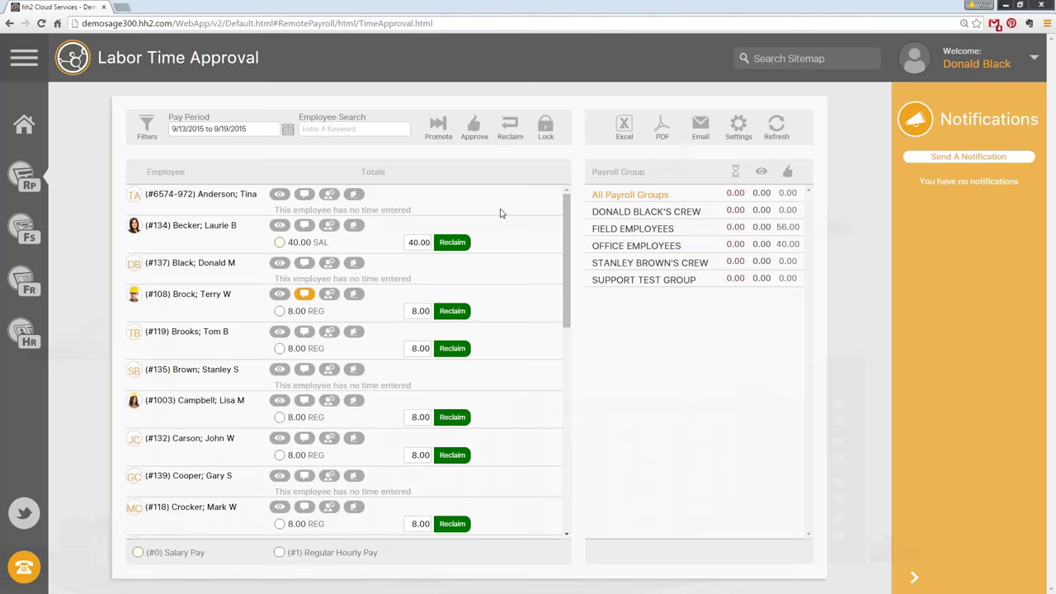
Step: Review the time entries and approval history of the salaried employee with 40 hours, and close the view
click(282, 228)
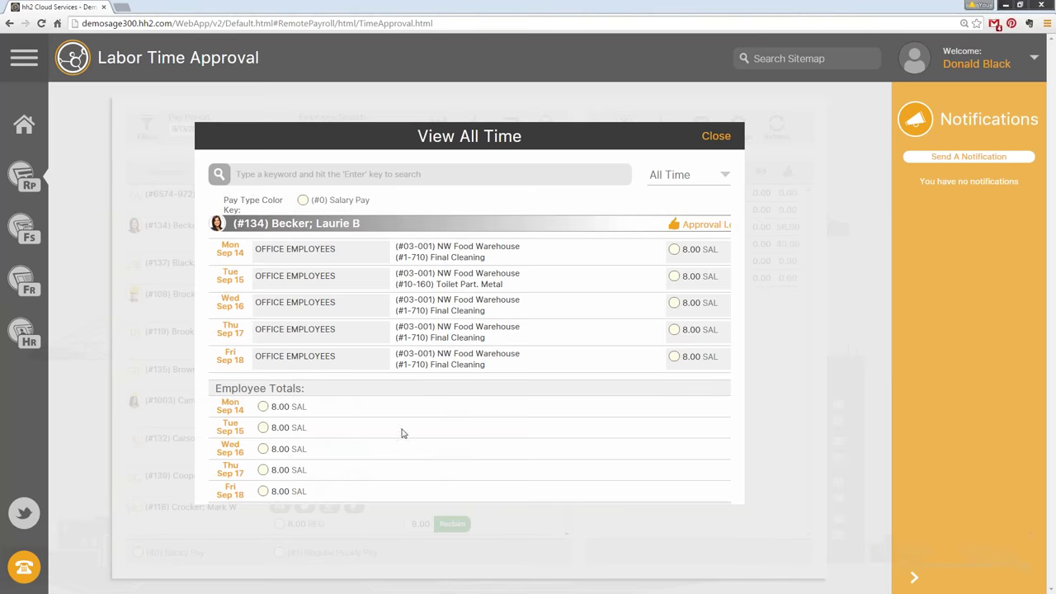
click(691, 224)
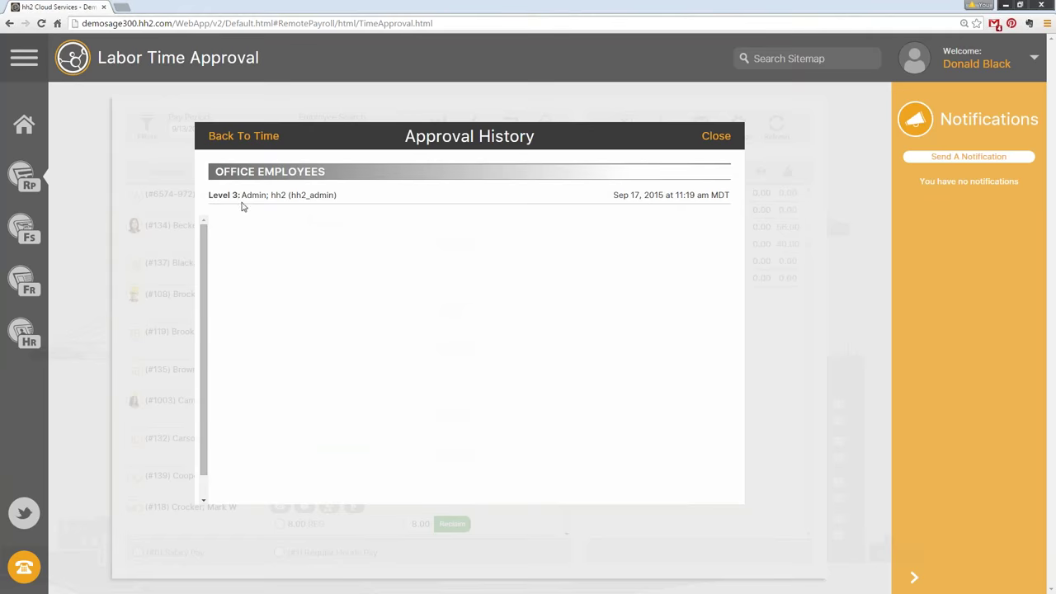
click(244, 137)
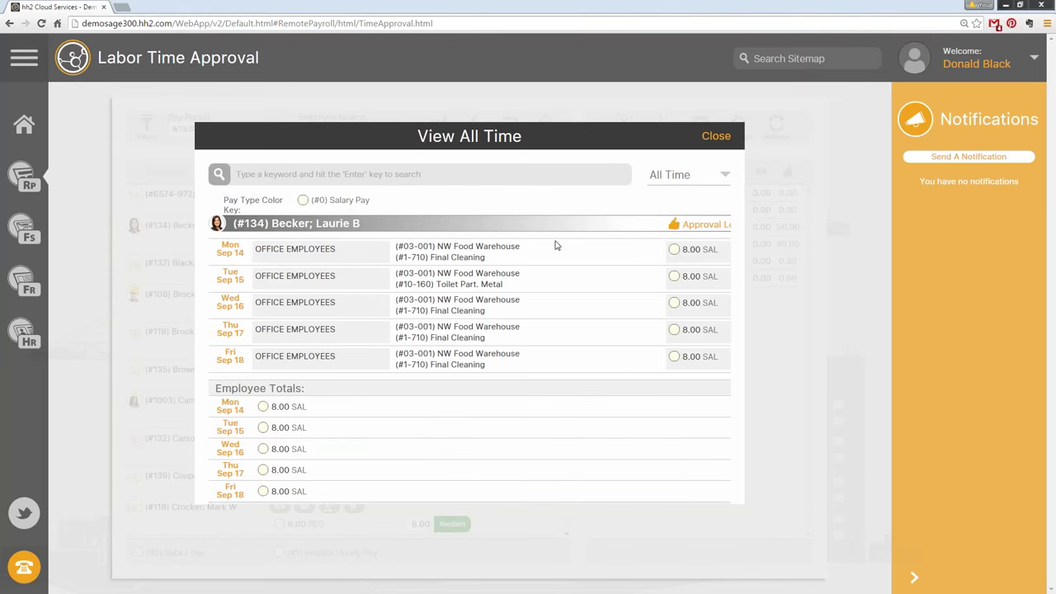
click(701, 146)
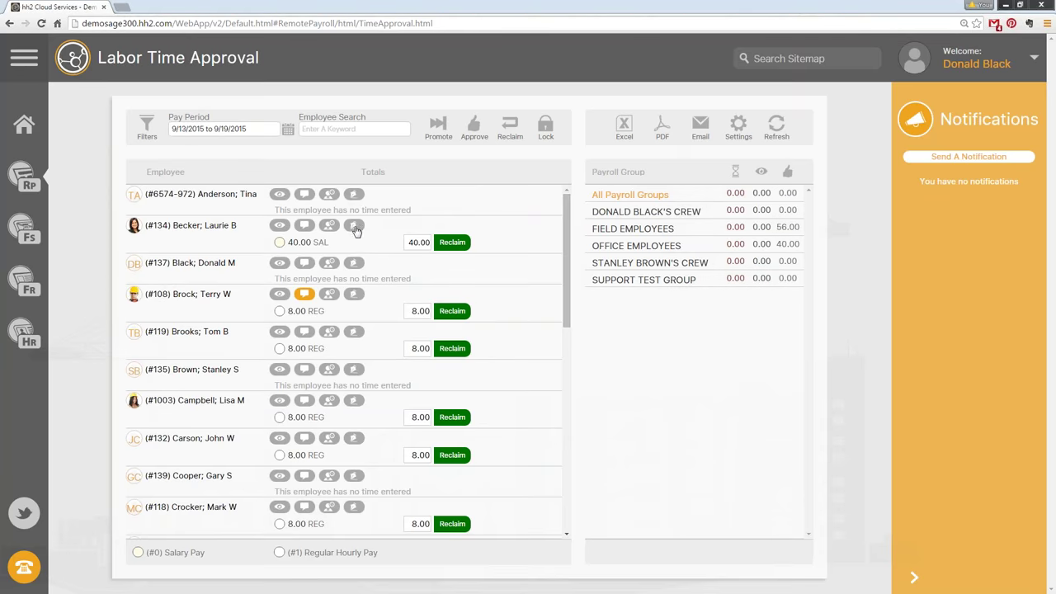
Step: Sign the salaried employee's timecard for Sep 13 to Sep 19, 2015 with both agreement statements checked, accept the signature, and review the saved copy
click(354, 226)
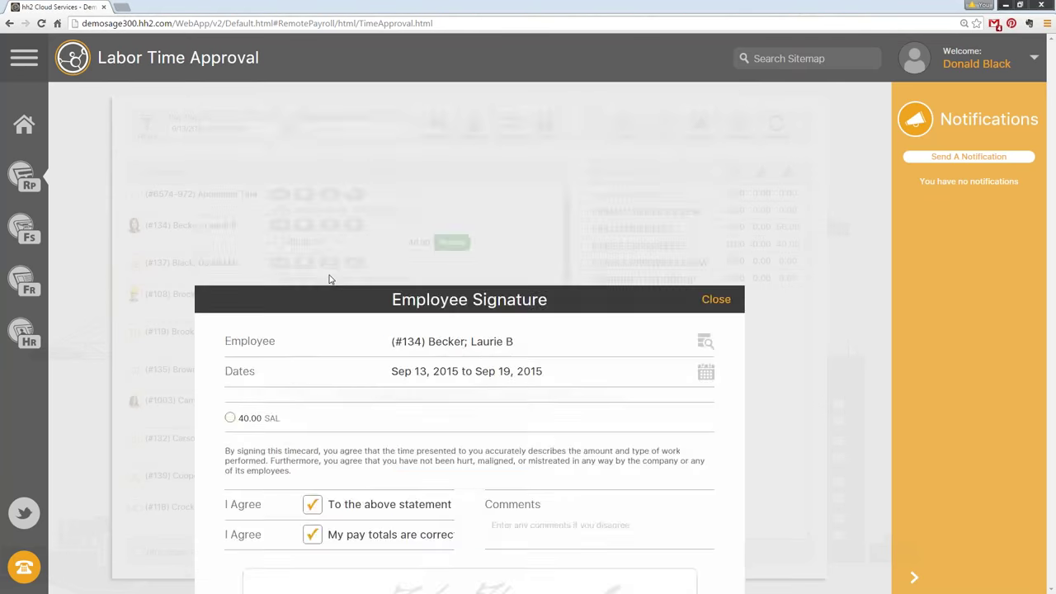
click(712, 104)
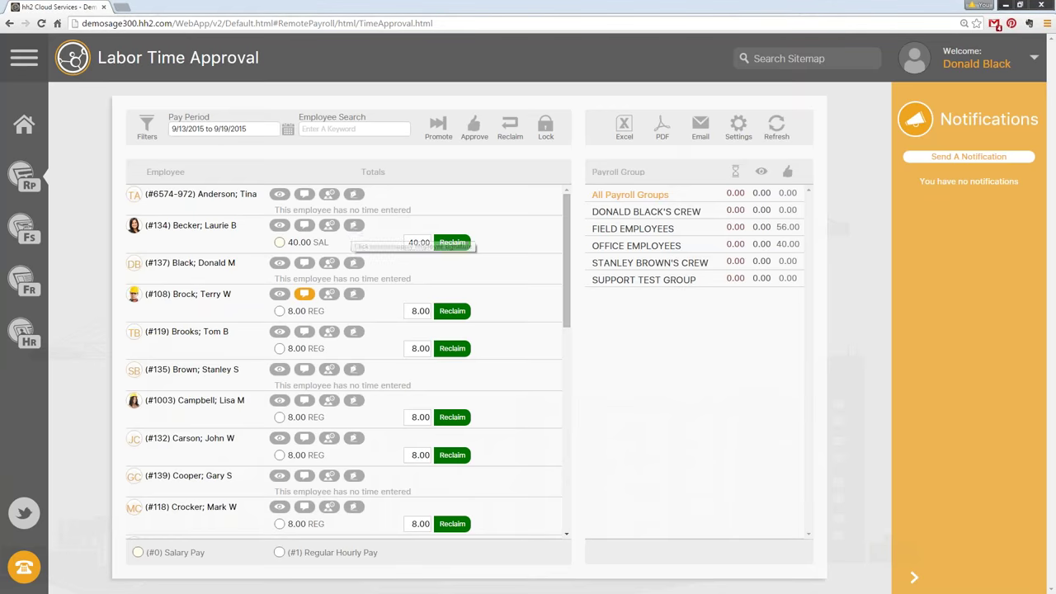
click(355, 225)
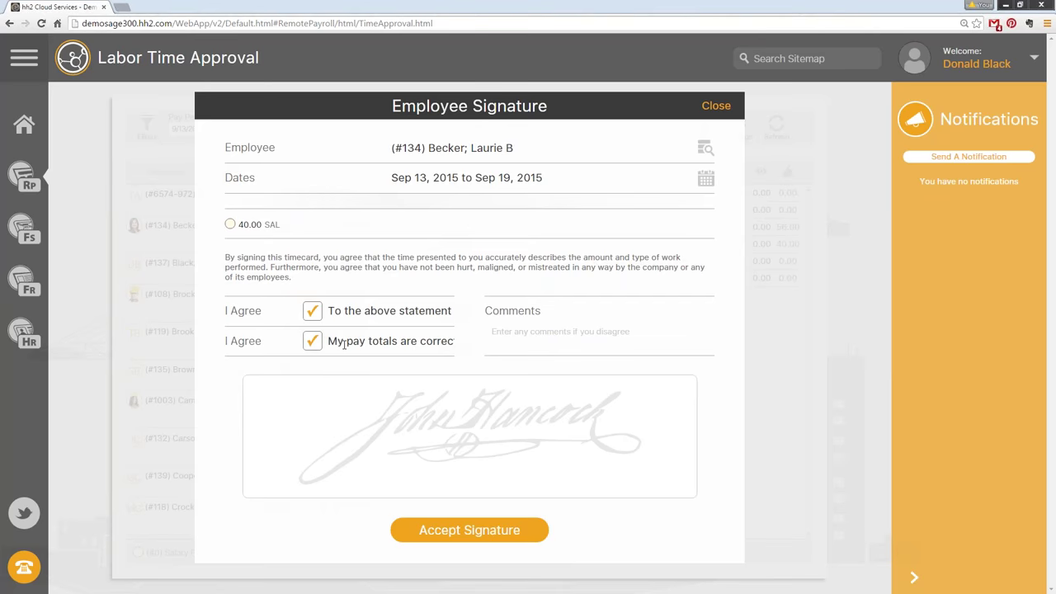
click(314, 315)
click(312, 310)
mouse_move(336, 450)
mouse_down()
mouse_move(388, 421)
mouse_move(637, 468)
mouse_move(678, 449)
mouse_up()
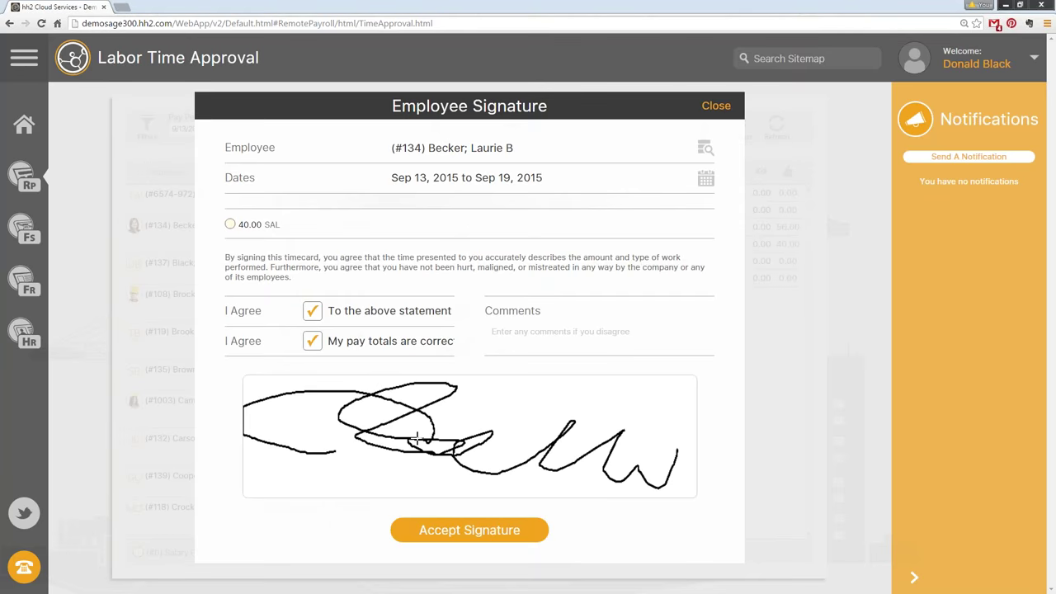
click(422, 529)
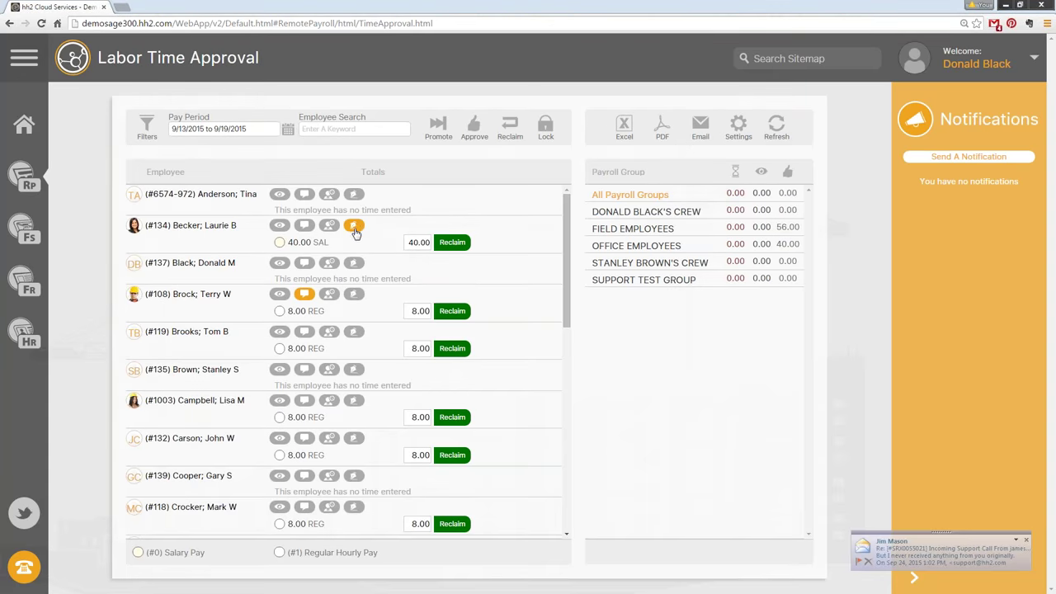
click(353, 226)
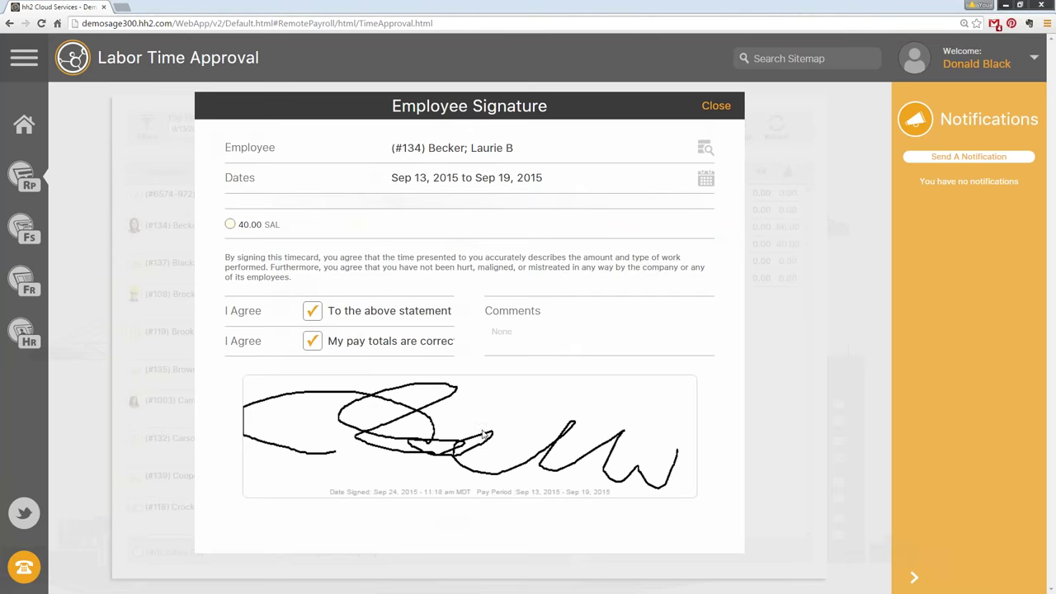
click(731, 104)
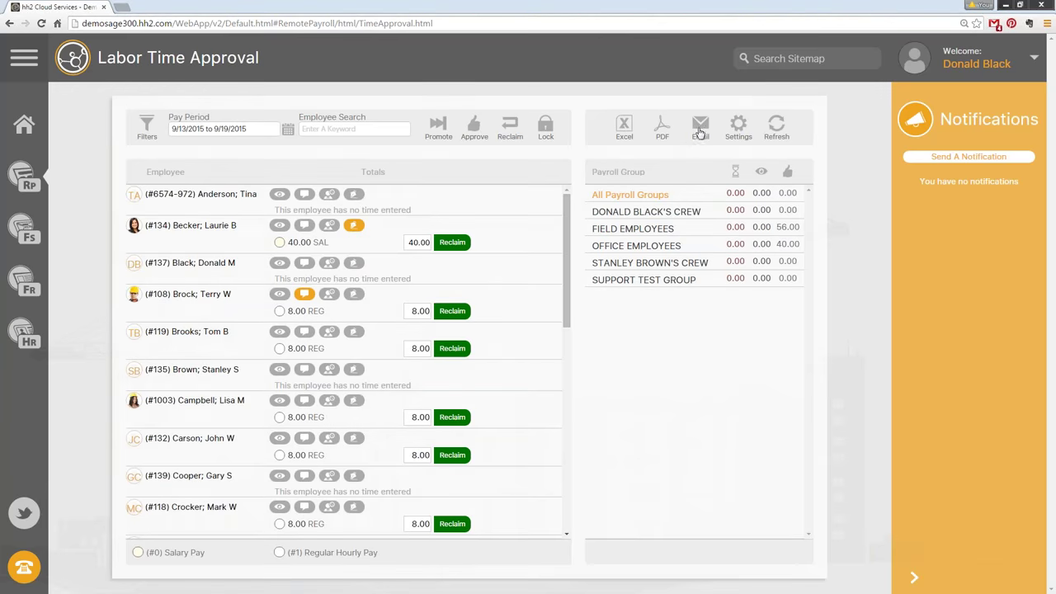
Step: Open the Time Sheet and examine the additional actions offered for the sheet and for the employee's time
click(23, 176)
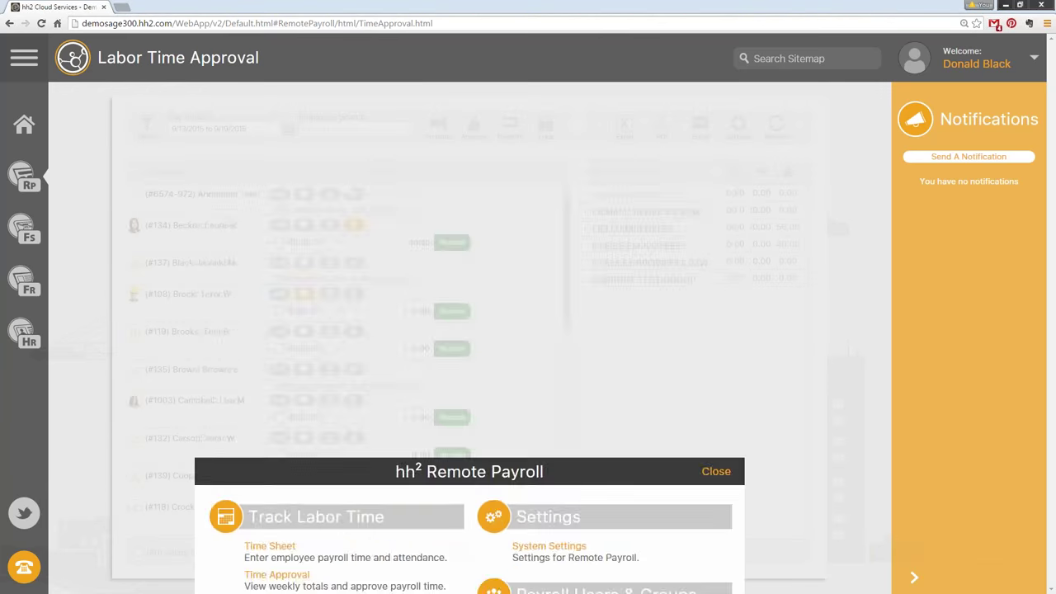
click(260, 239)
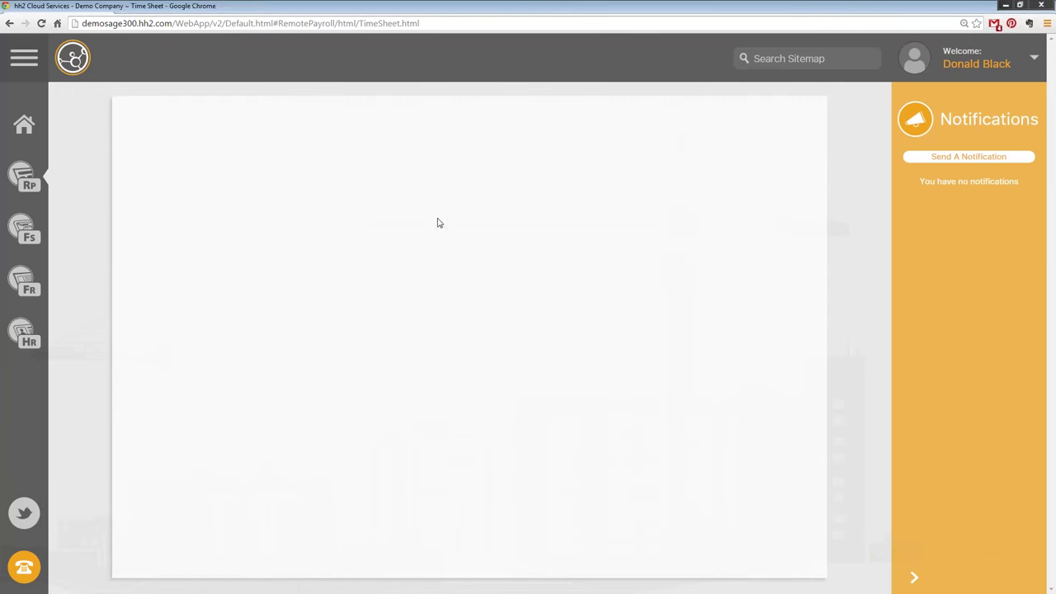
click(752, 136)
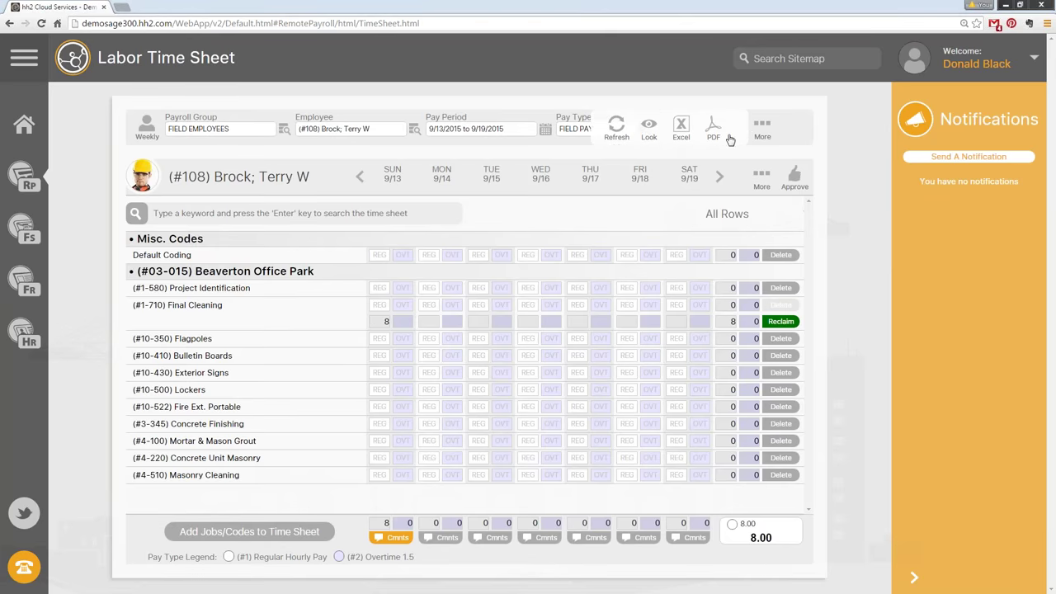
click(765, 130)
click(763, 180)
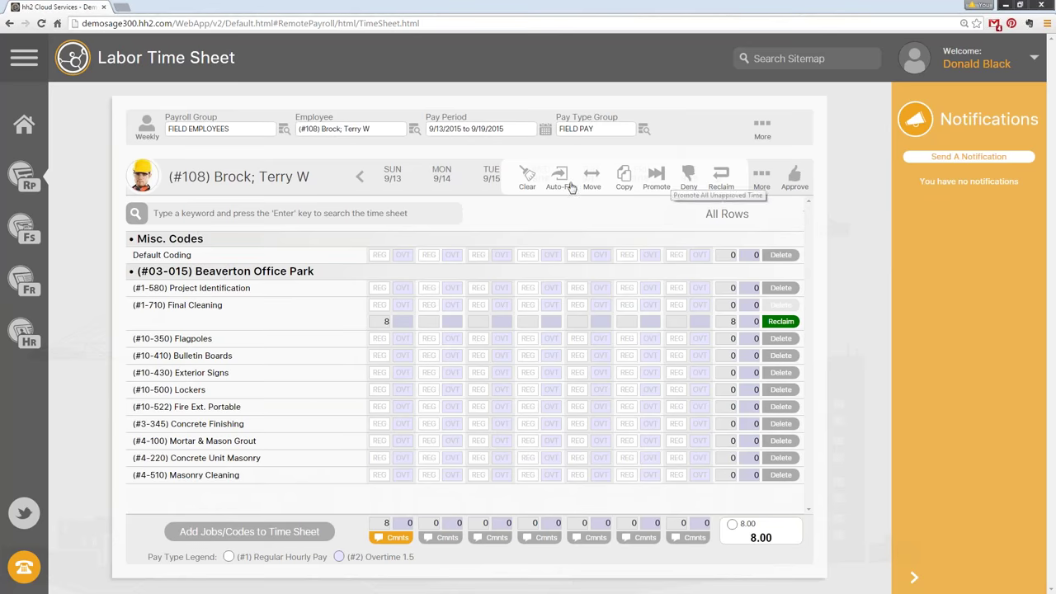
mouse_move(762, 127)
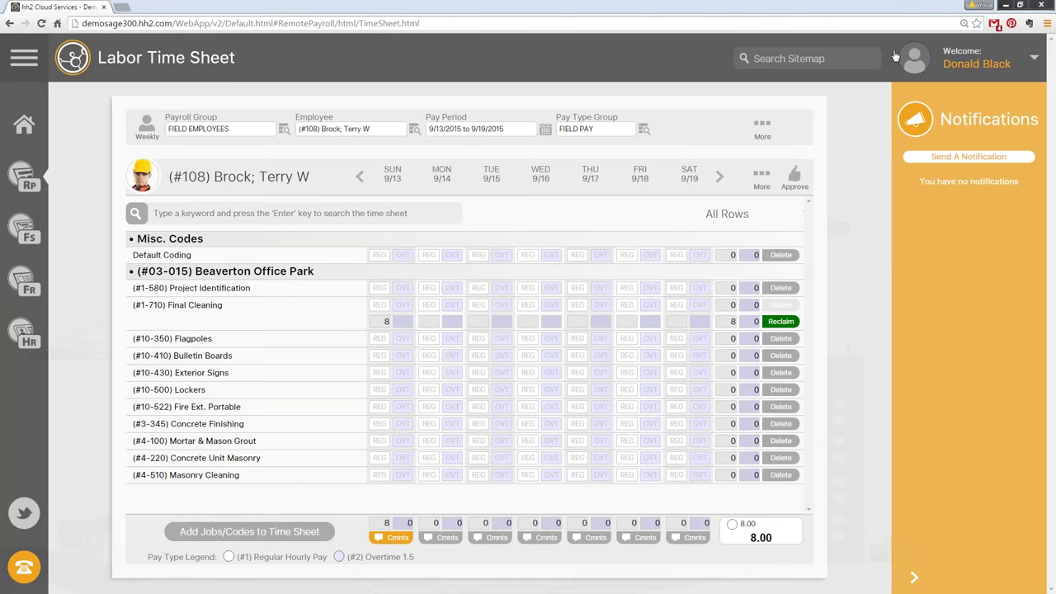
Step: Generate a PDF of the field employee's time sheet, review both pages at 110% zoom, and close the PDF
click(765, 137)
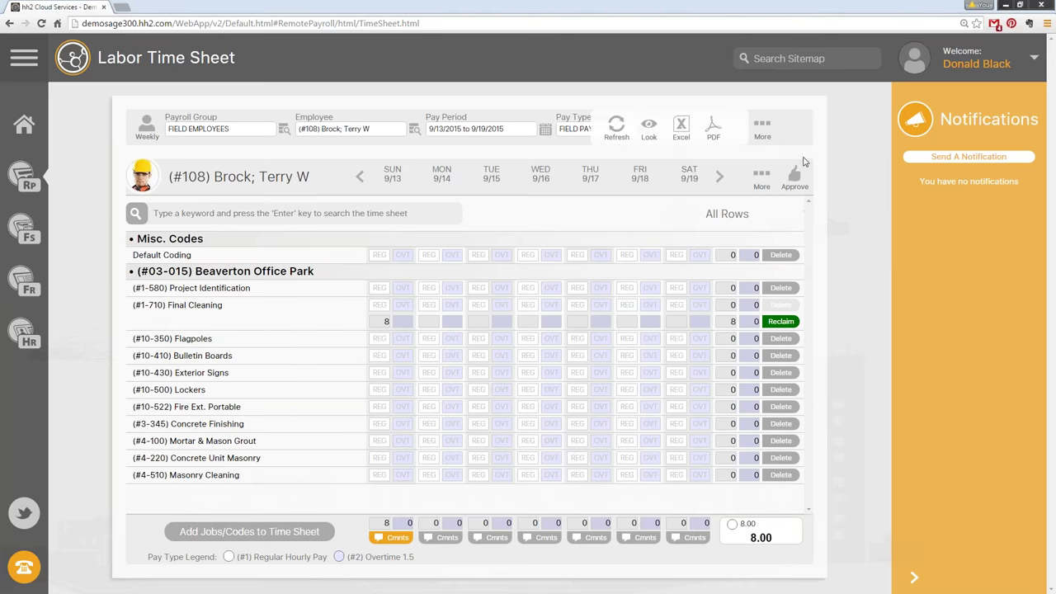
click(713, 128)
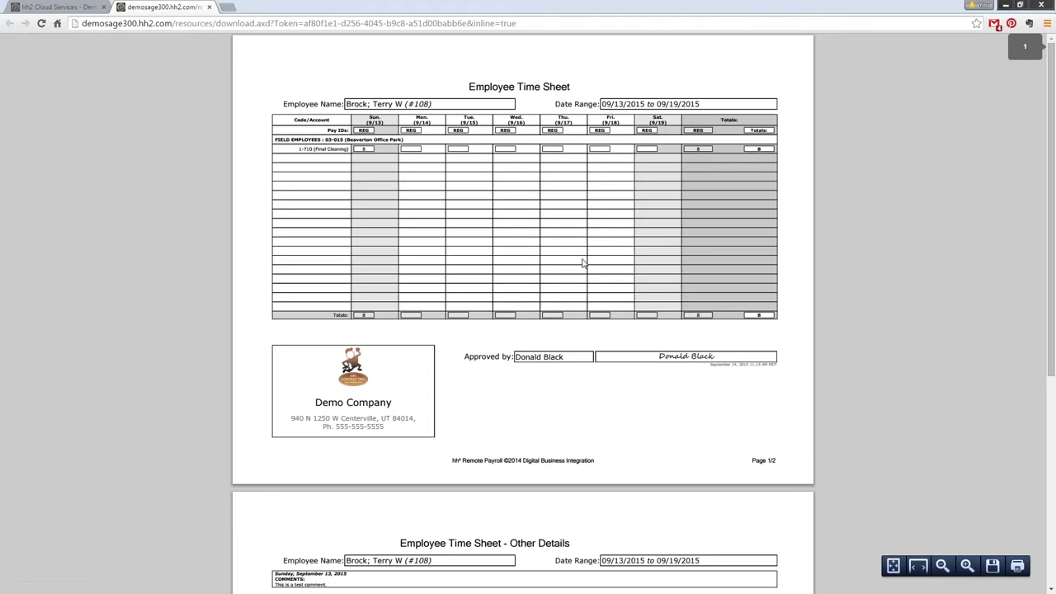
scroll(662, 243, down, 5)
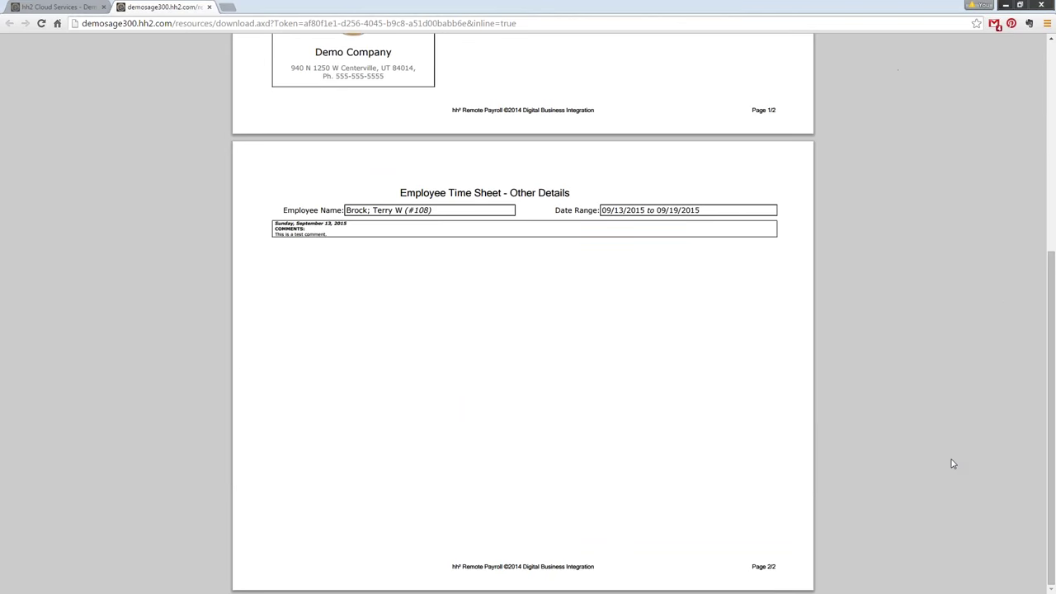
mouse_move(935, 585)
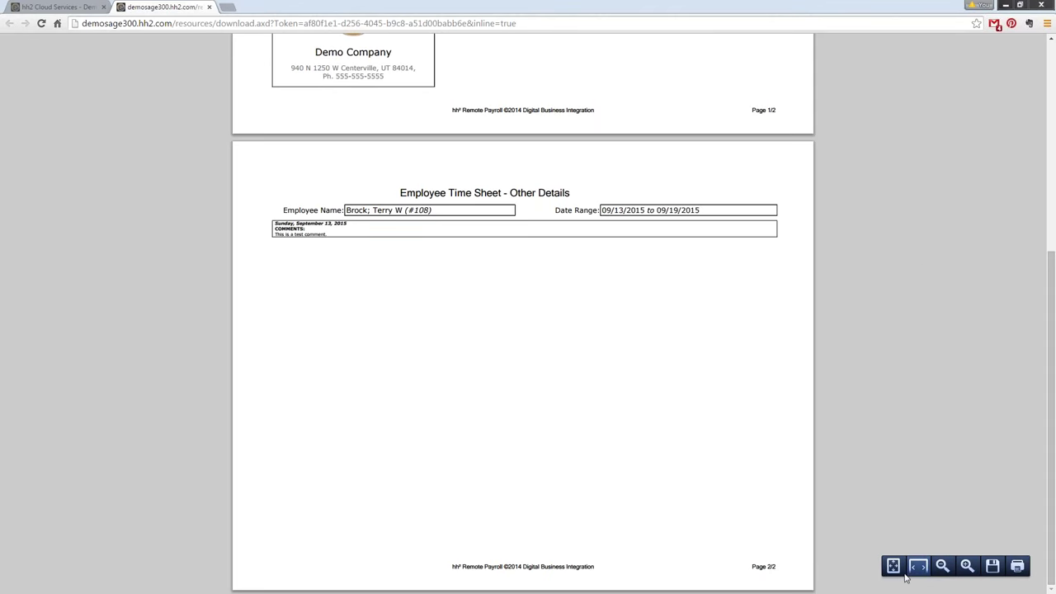
click(967, 566)
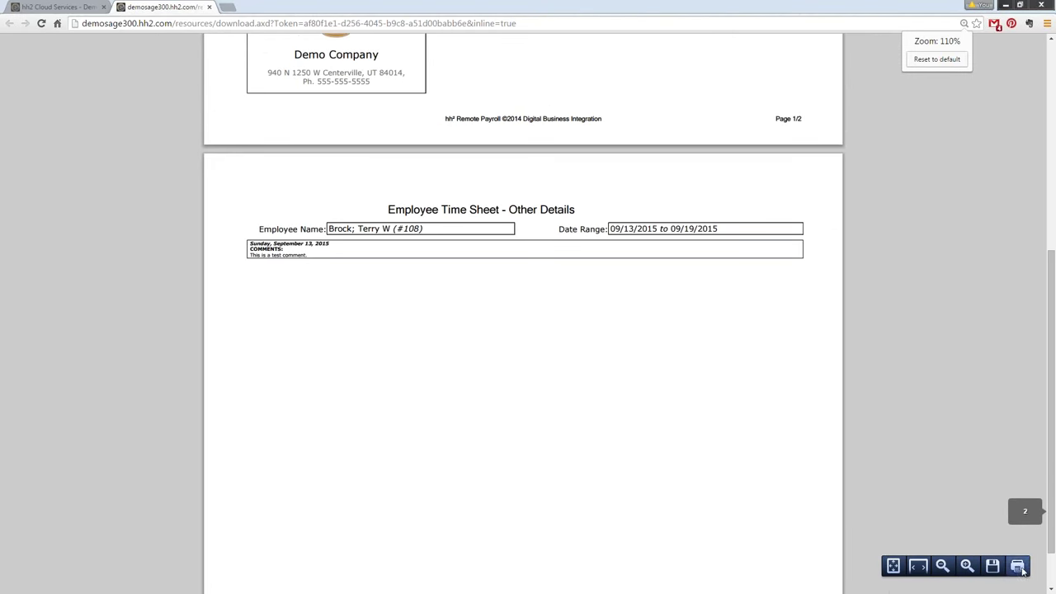
scroll(827, 391, up, 5)
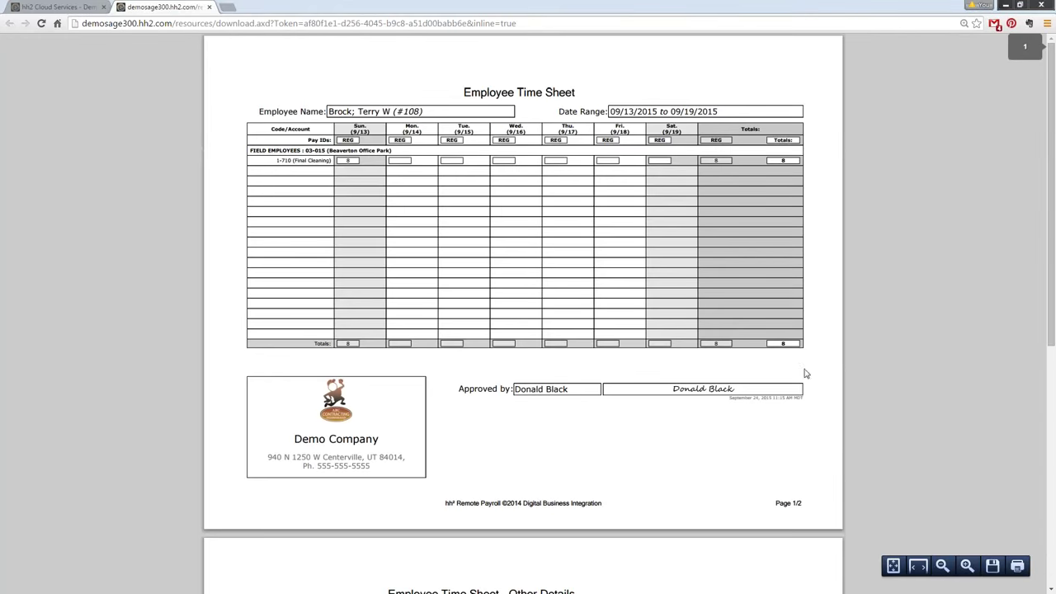
scroll(561, 272, down, 5)
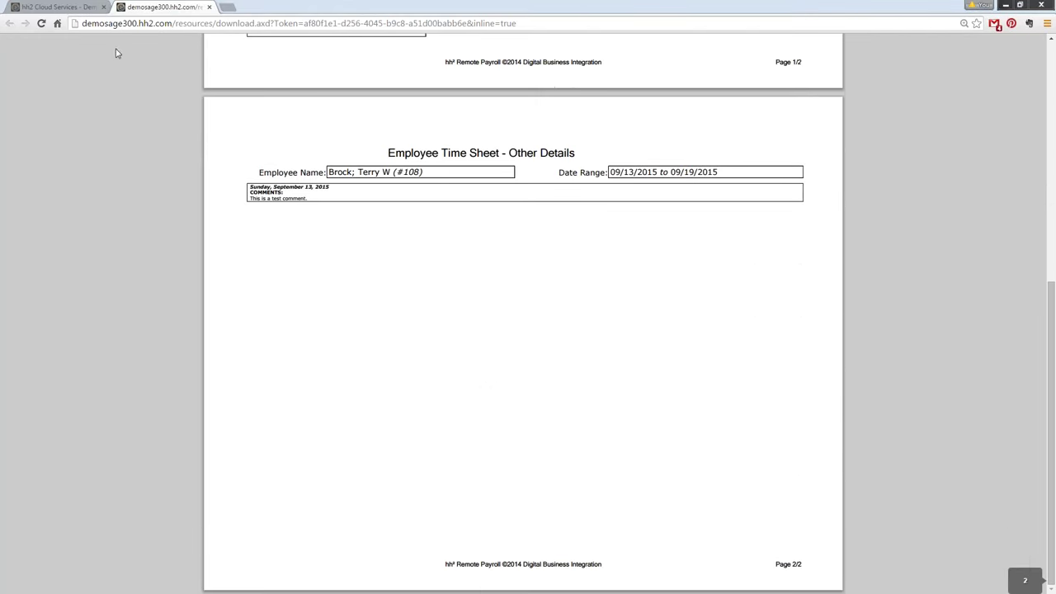
click(210, 8)
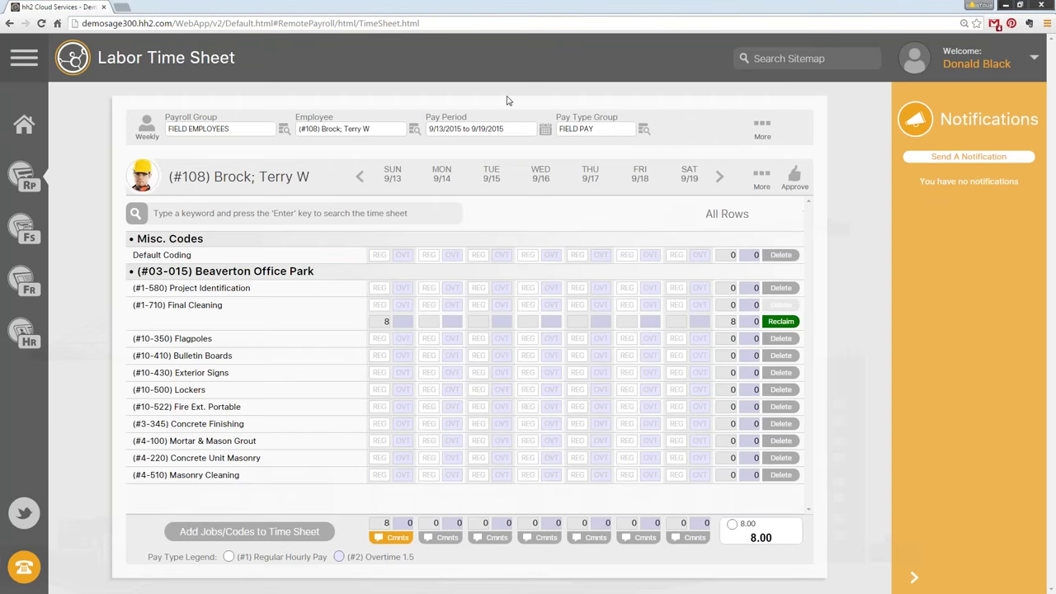
Step: Export the field employee's time sheet for 9/13/2015 to 9/19/2015 to Excel
click(764, 130)
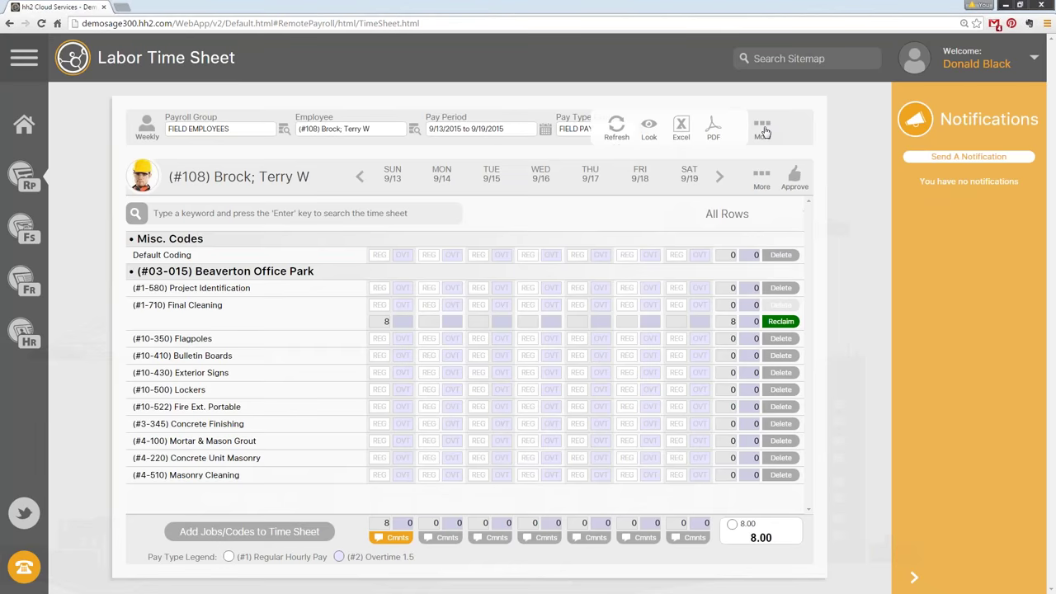
click(681, 128)
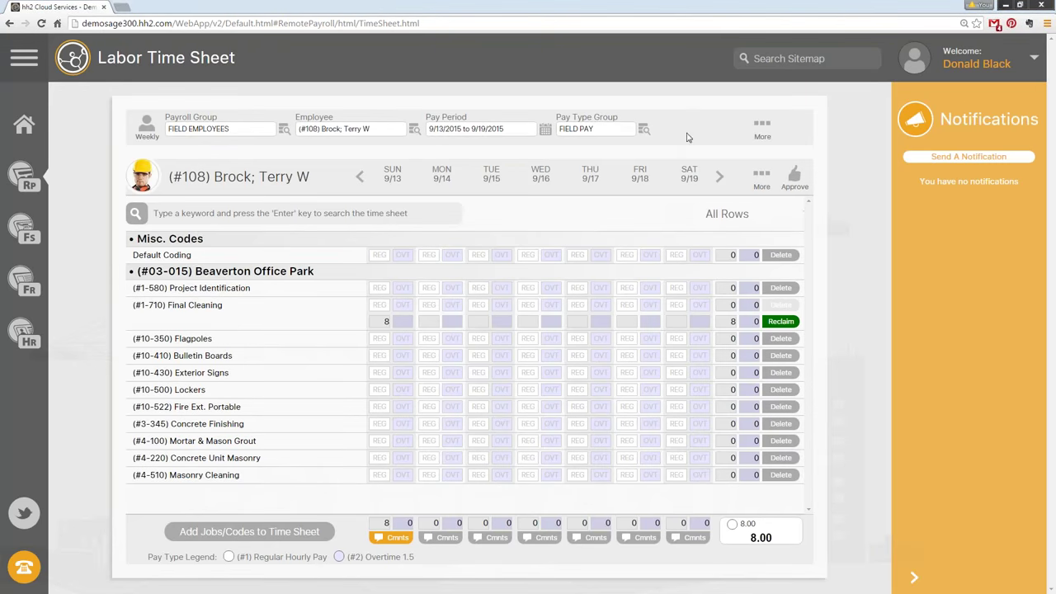
click(762, 134)
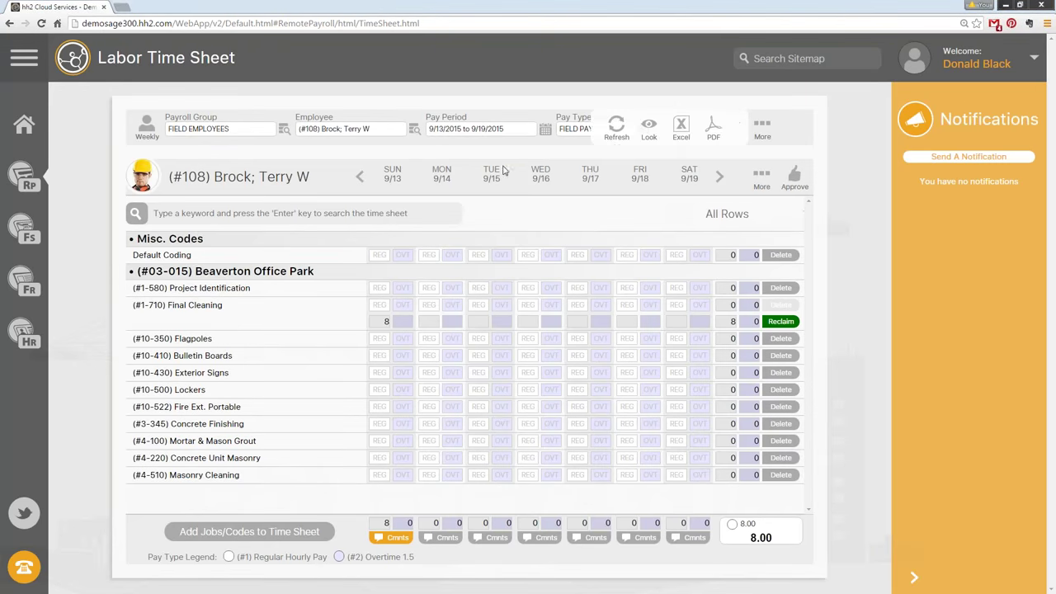
Step: Return to Time Approval, look over the filter options including the time statuses, and cancel without applying filters
click(24, 179)
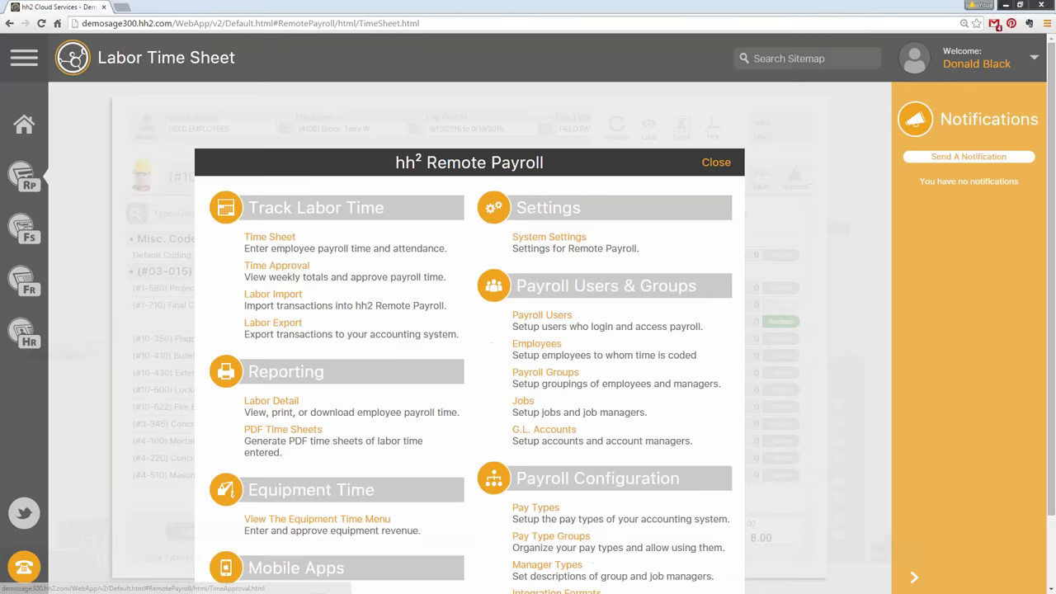
click(276, 264)
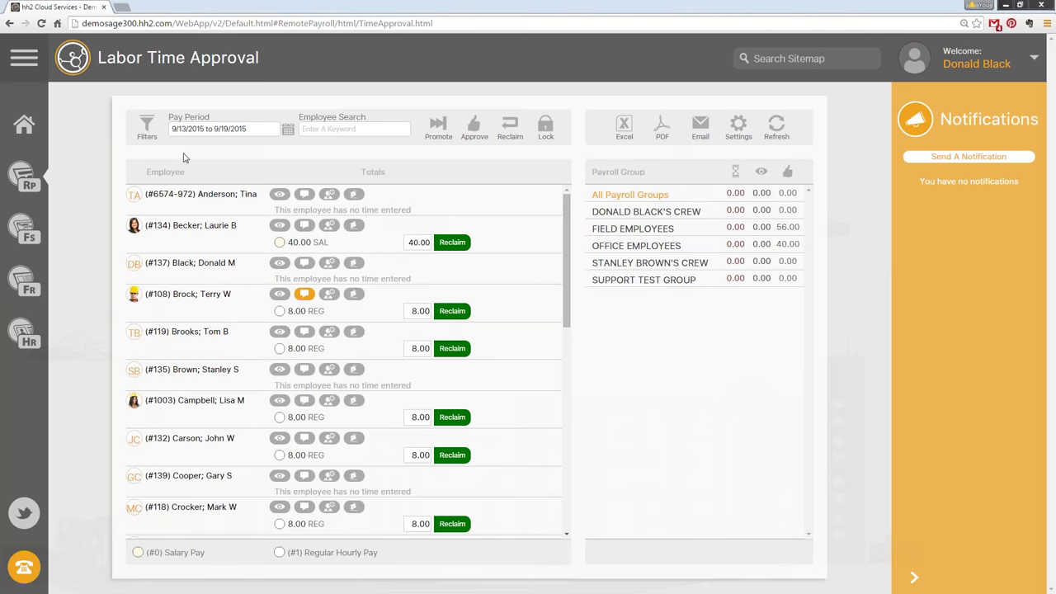
click(139, 127)
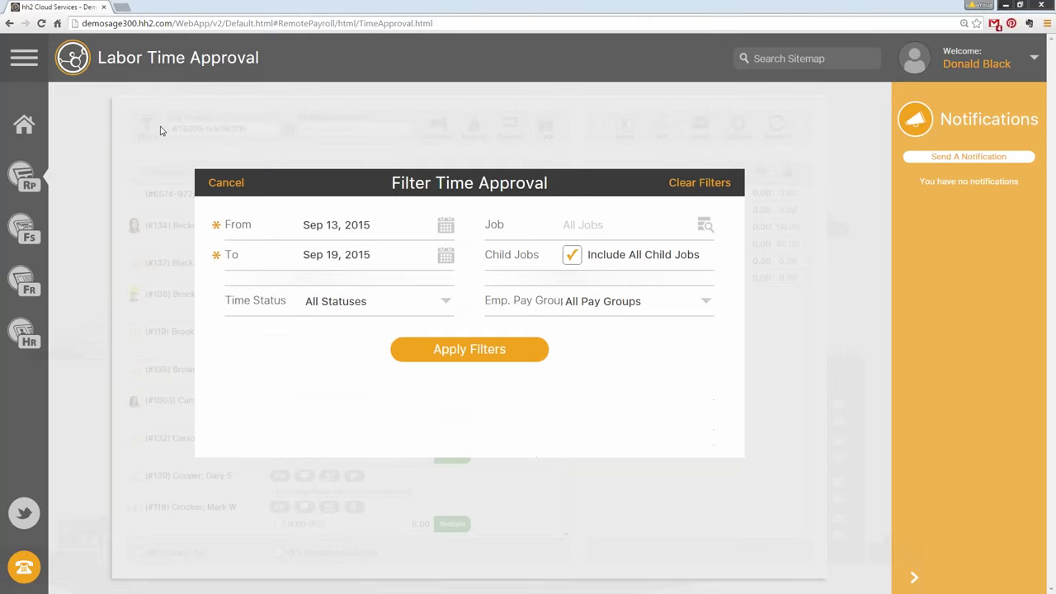
click(393, 302)
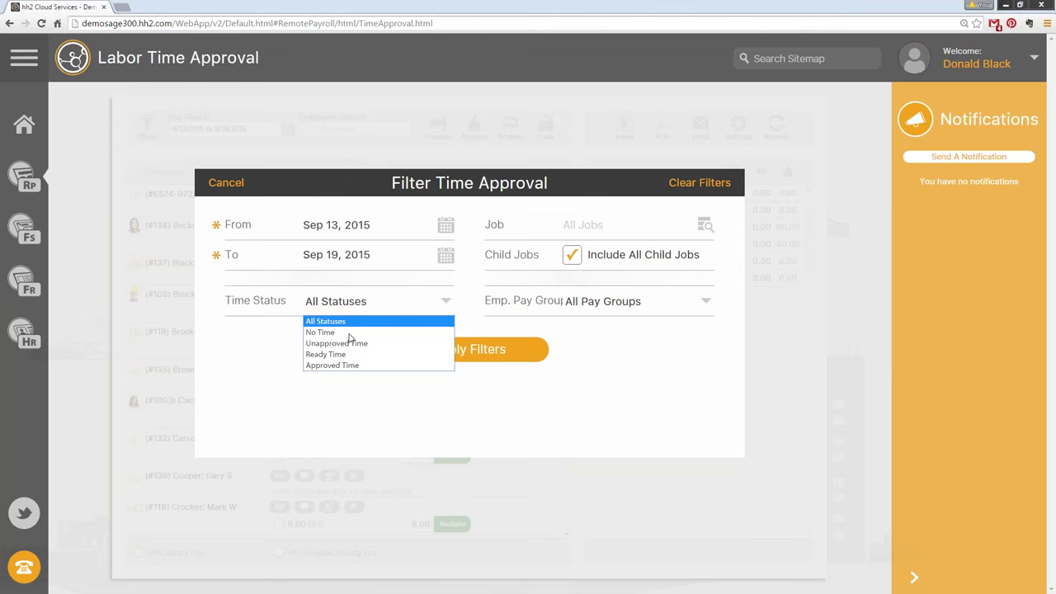
click(229, 186)
click(230, 185)
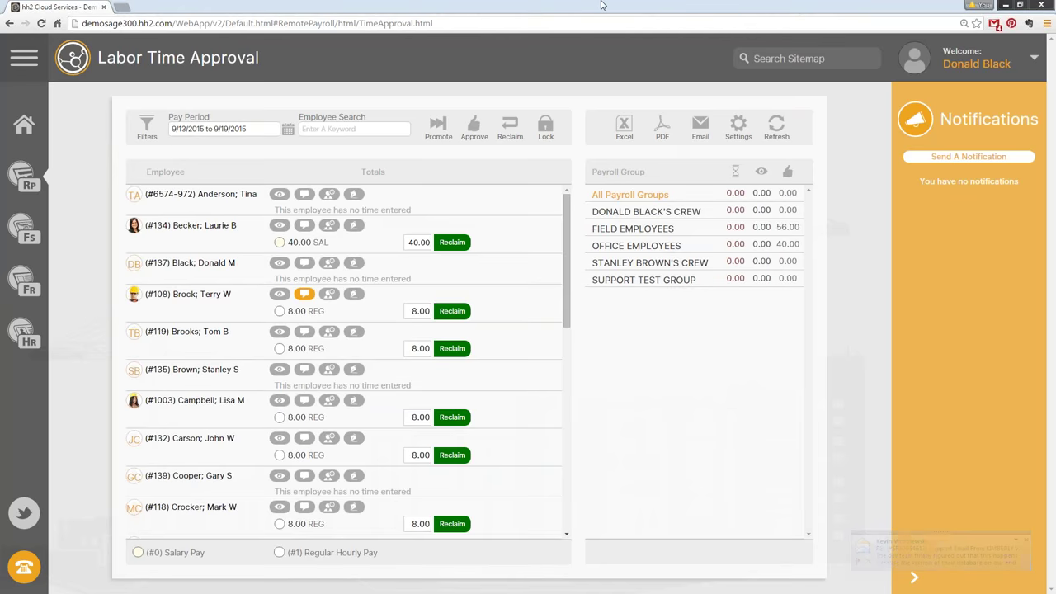
Step: Log out of the account and return to the login page
click(1033, 57)
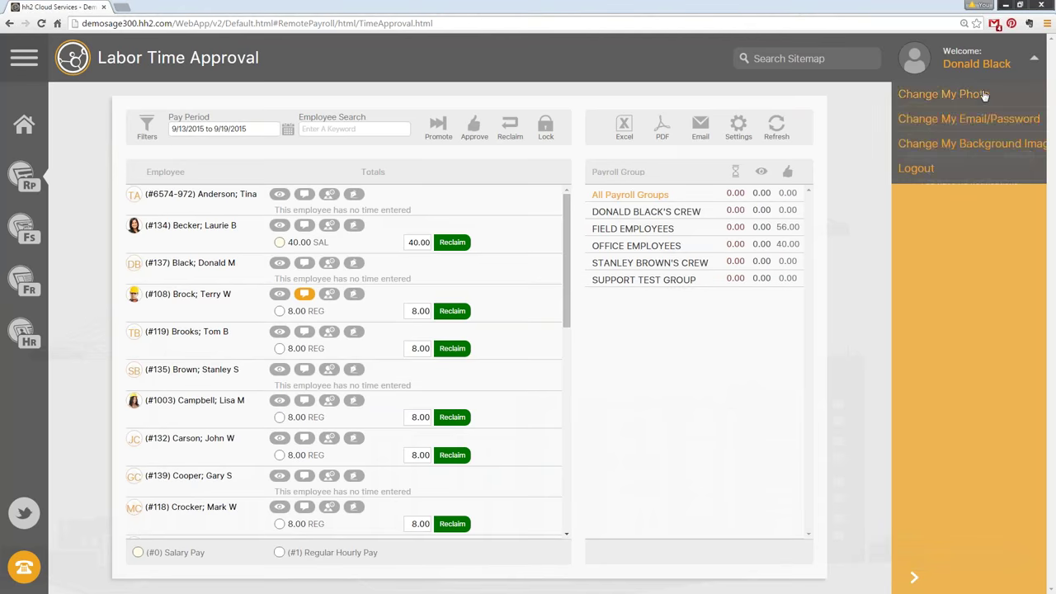
click(915, 168)
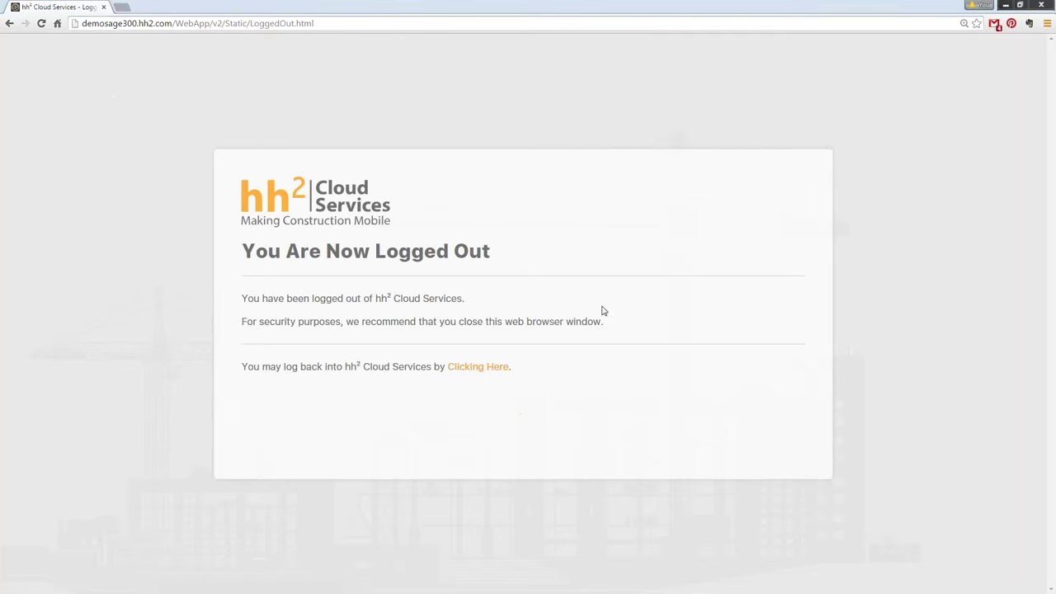
click(464, 372)
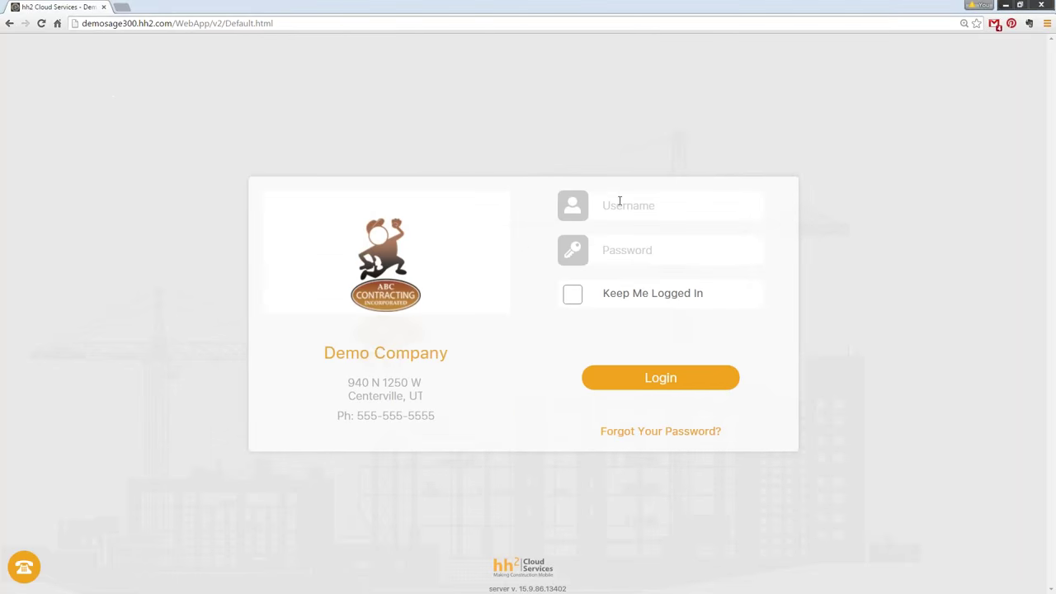
Step: Log in with the username hh2_Admin and the account password
text(hh2_Admin)
key(Tab)
text(*****)
key(Return)
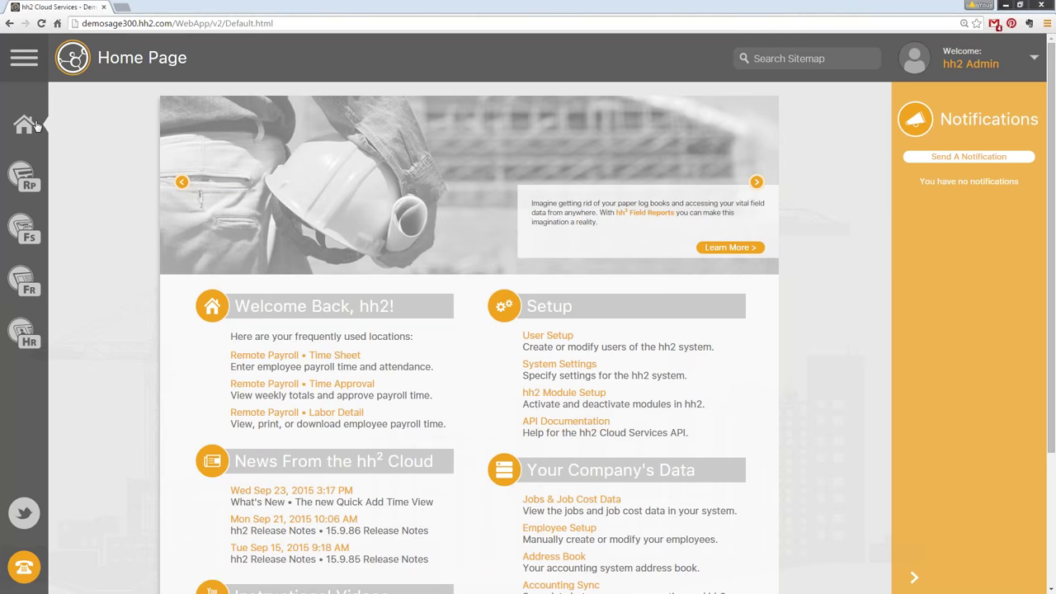
Step: Search the payroll users for "don", review the payroll manager's user details, and return to the user list
click(24, 178)
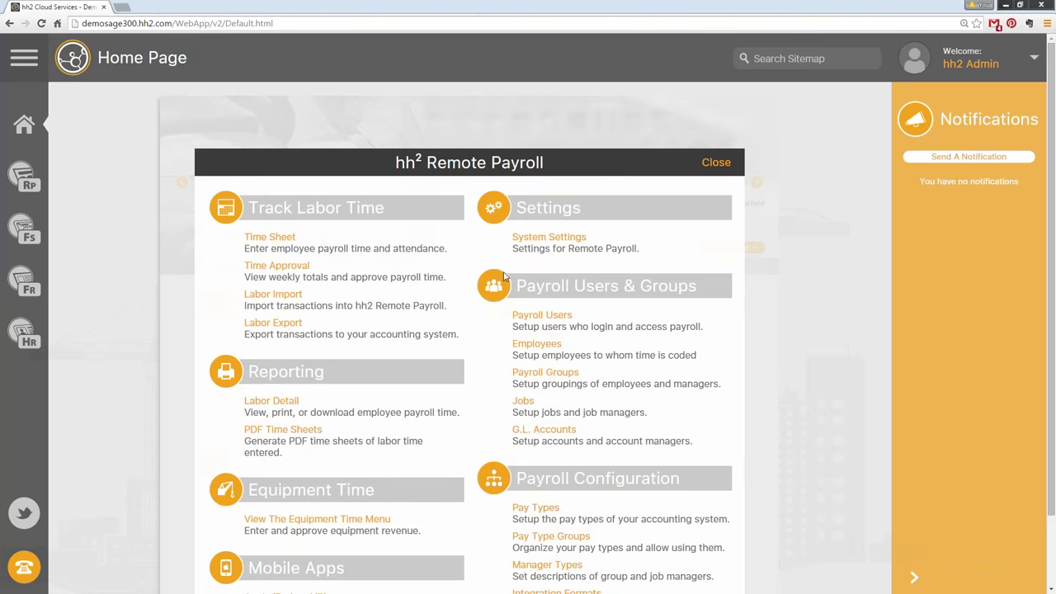
click(552, 317)
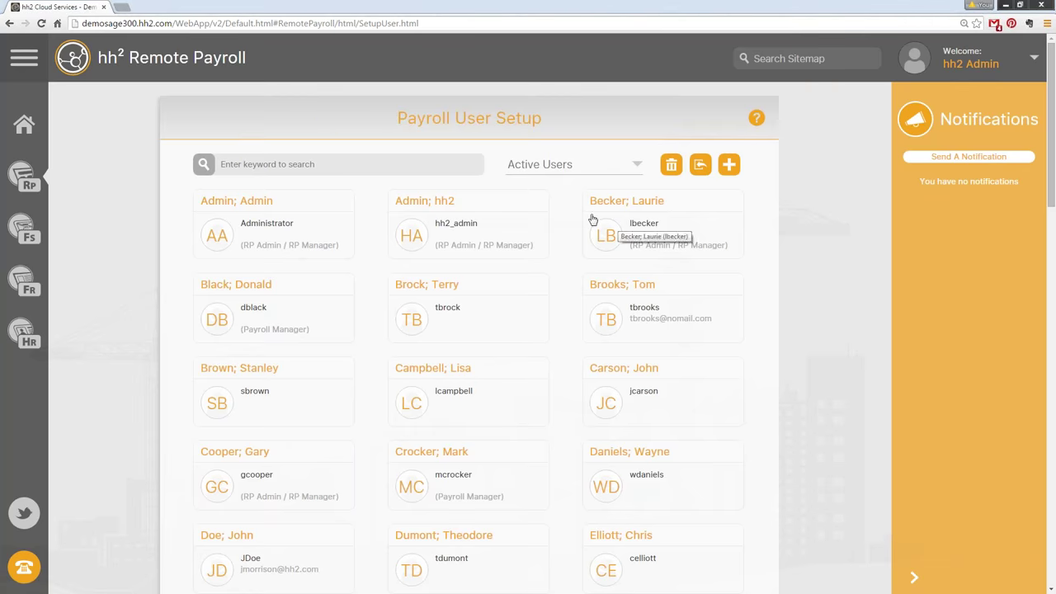
click(326, 162)
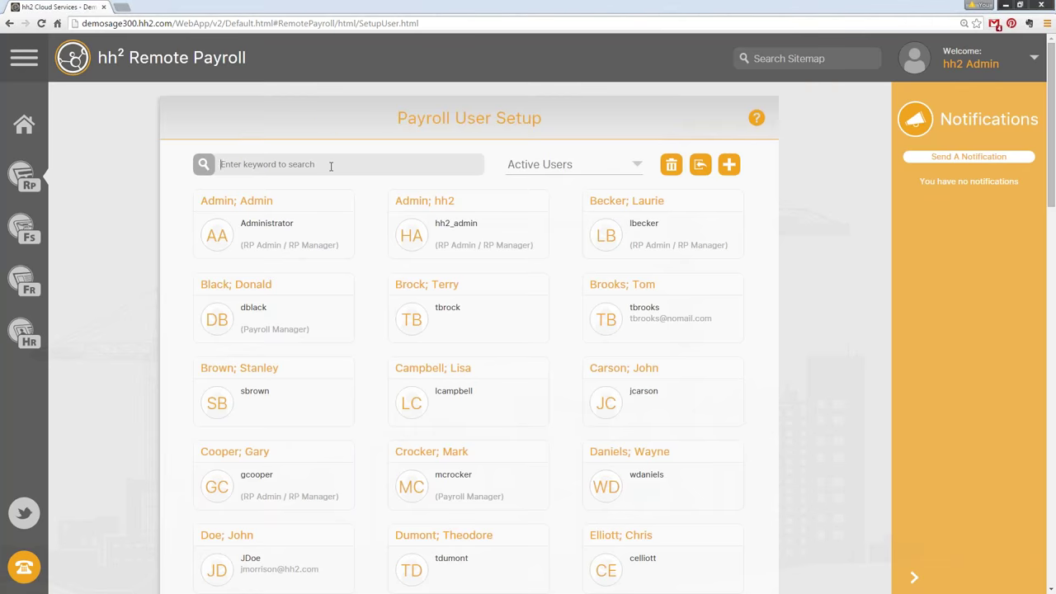
text(don)
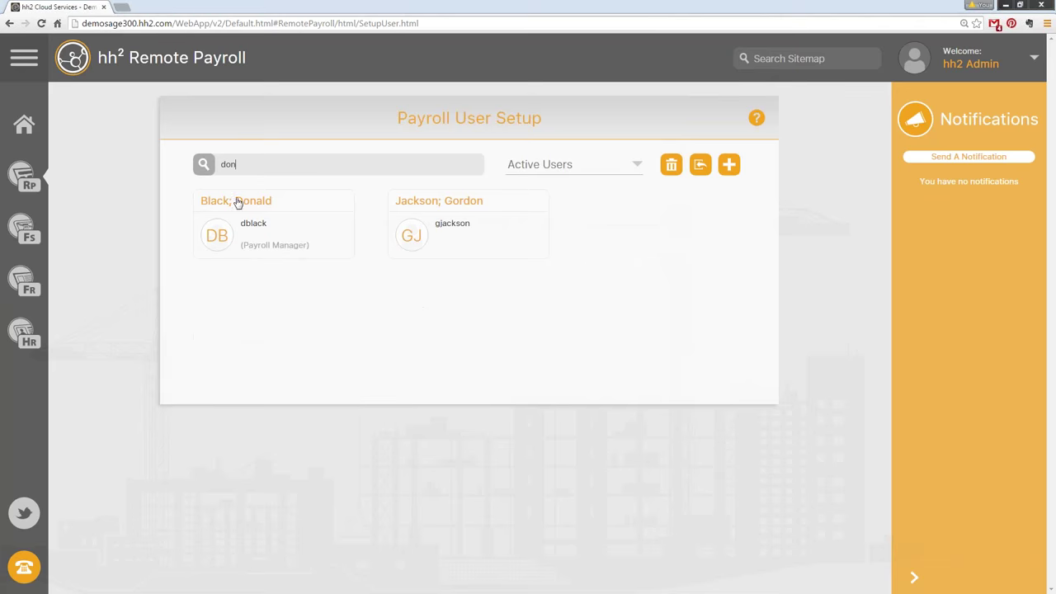
click(277, 235)
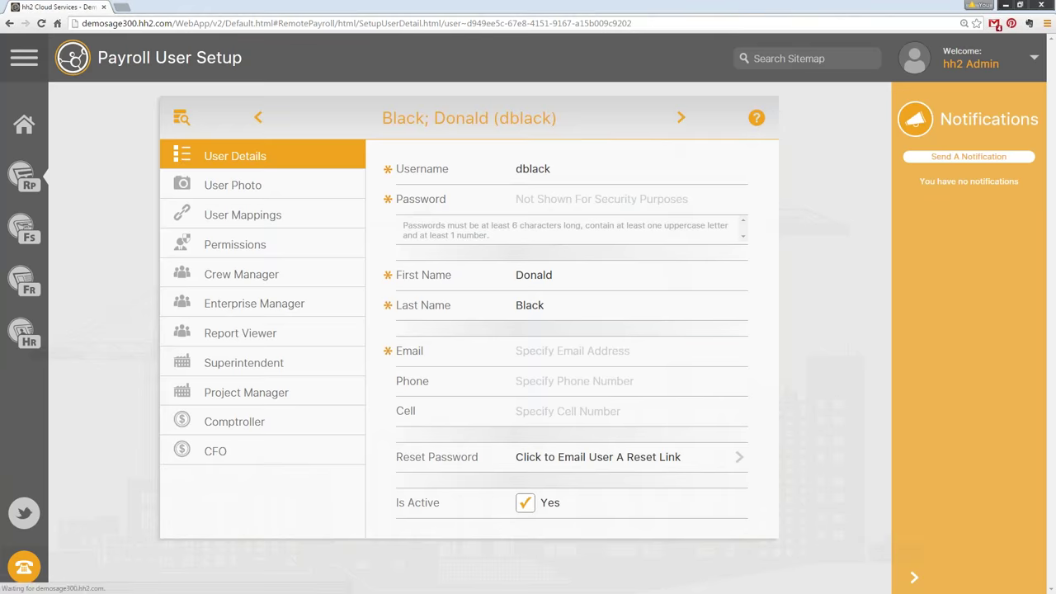
click(182, 117)
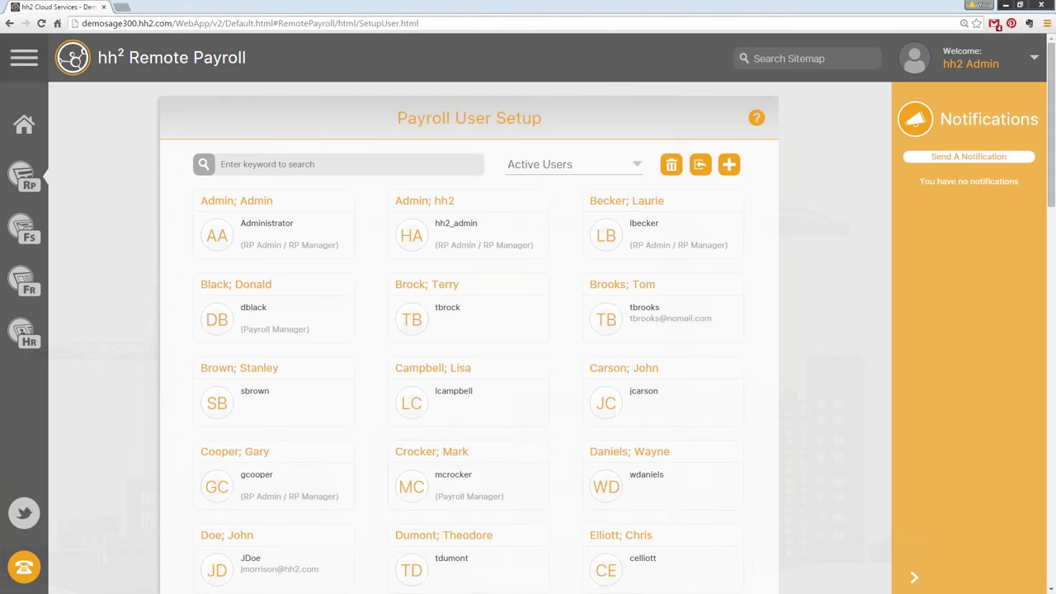
Step: Reload Payroll Users, view the blank form for creating a user, and return to the user list
click(33, 180)
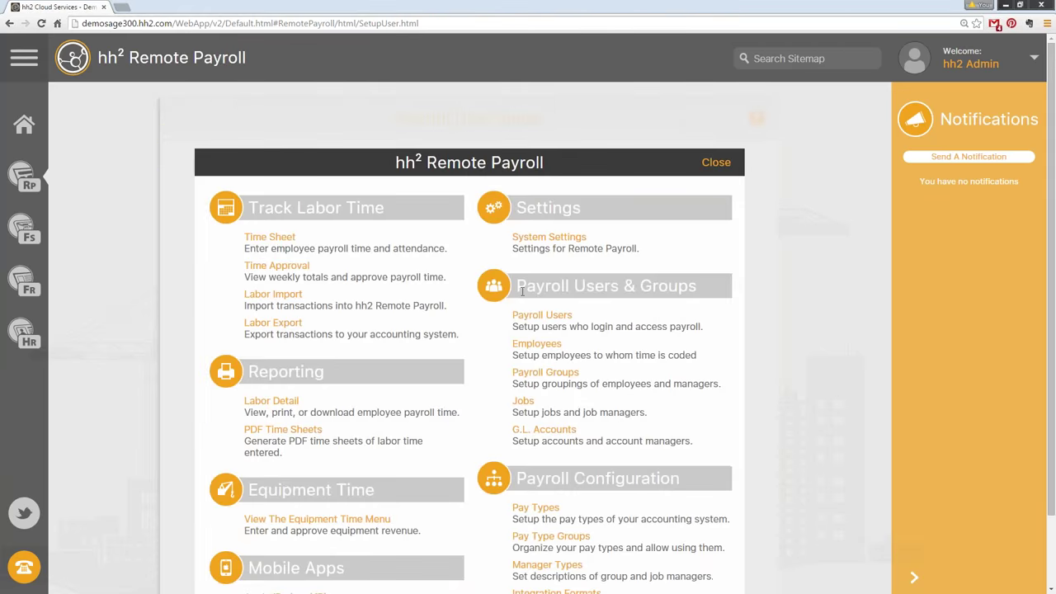
click(551, 320)
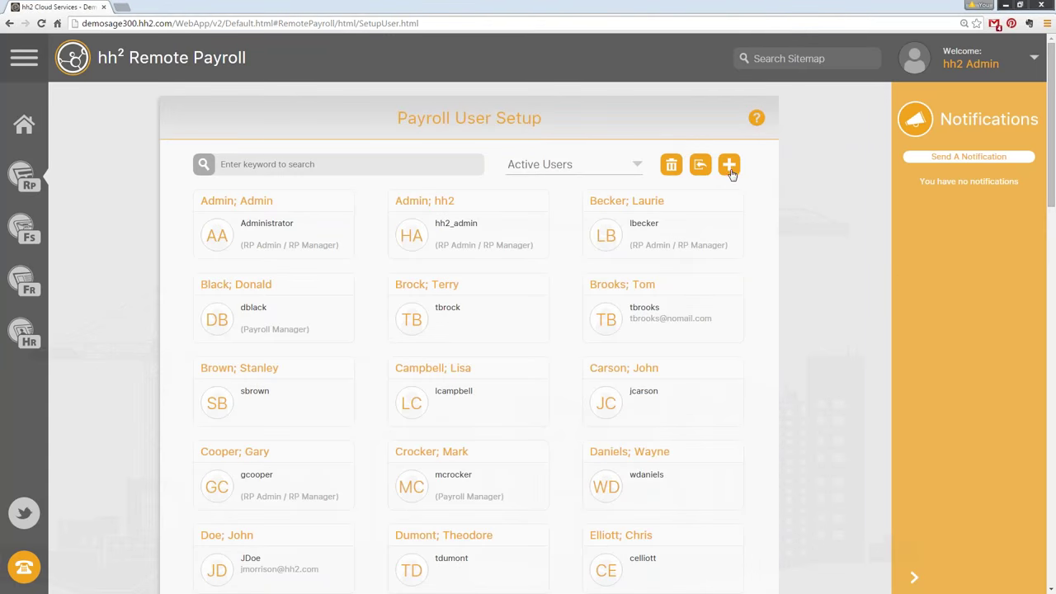
click(729, 166)
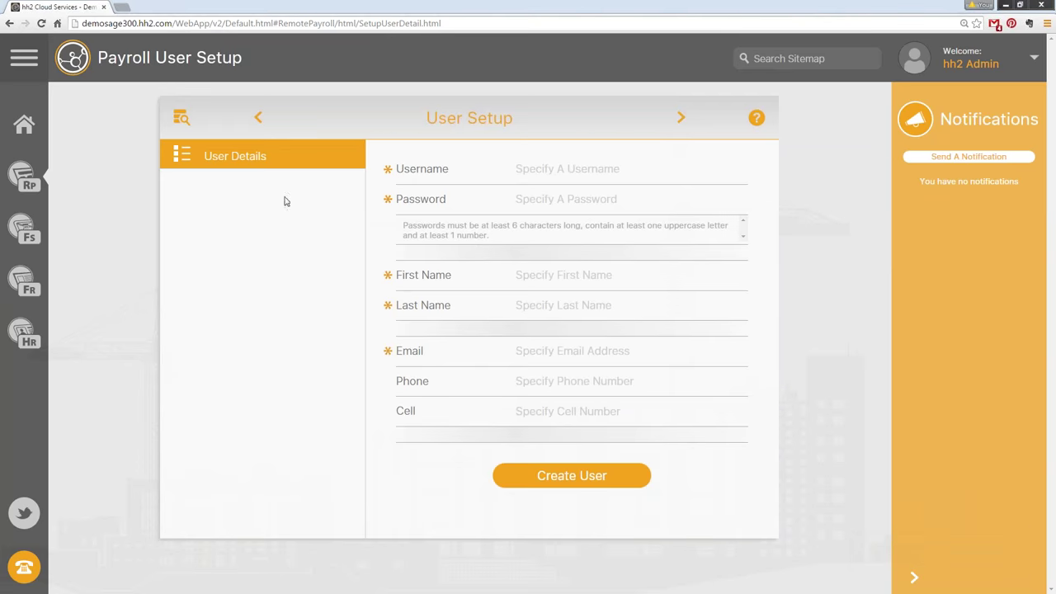
click(178, 120)
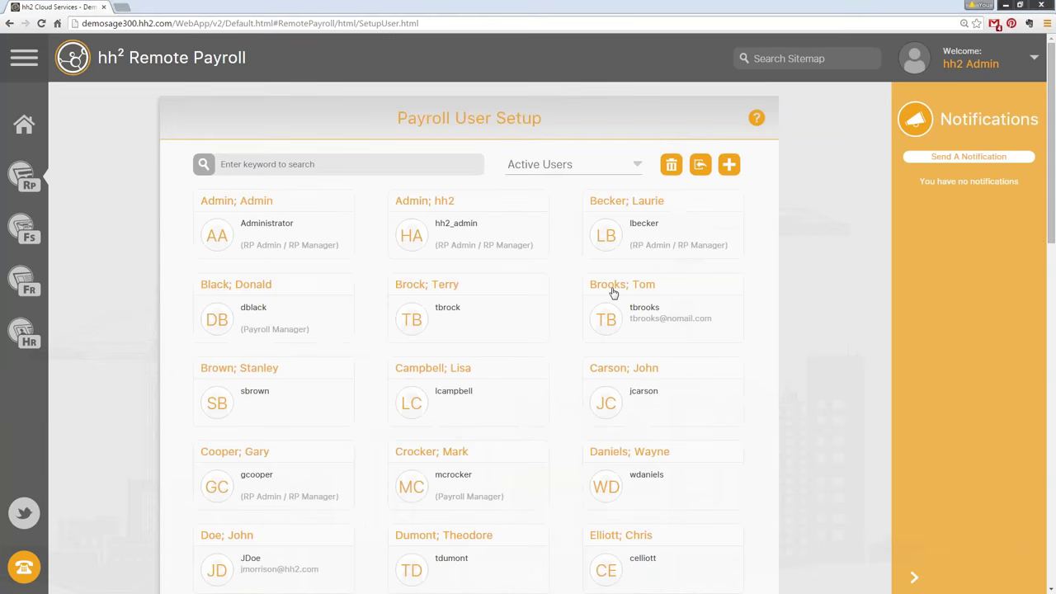
Step: In the user mappings of the third payroll user in the second row, set Employee to the record with the same last name
click(613, 292)
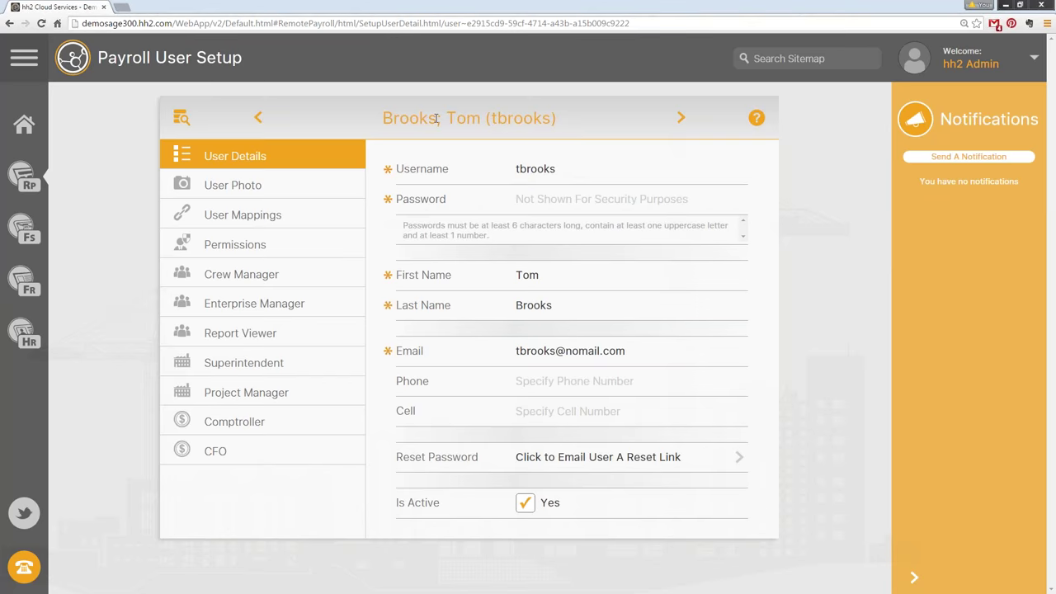
click(236, 217)
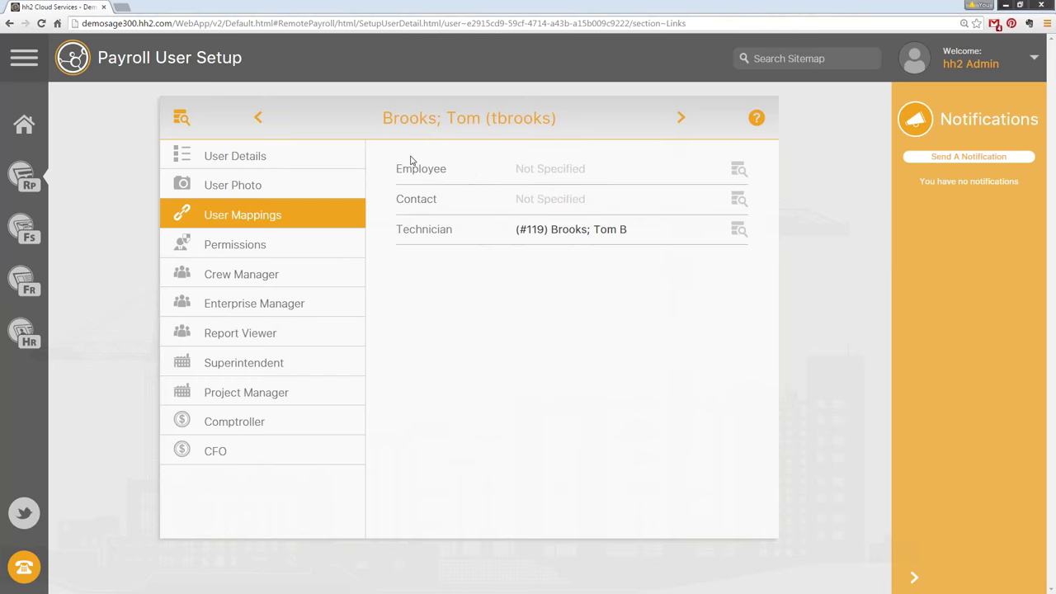
click(568, 171)
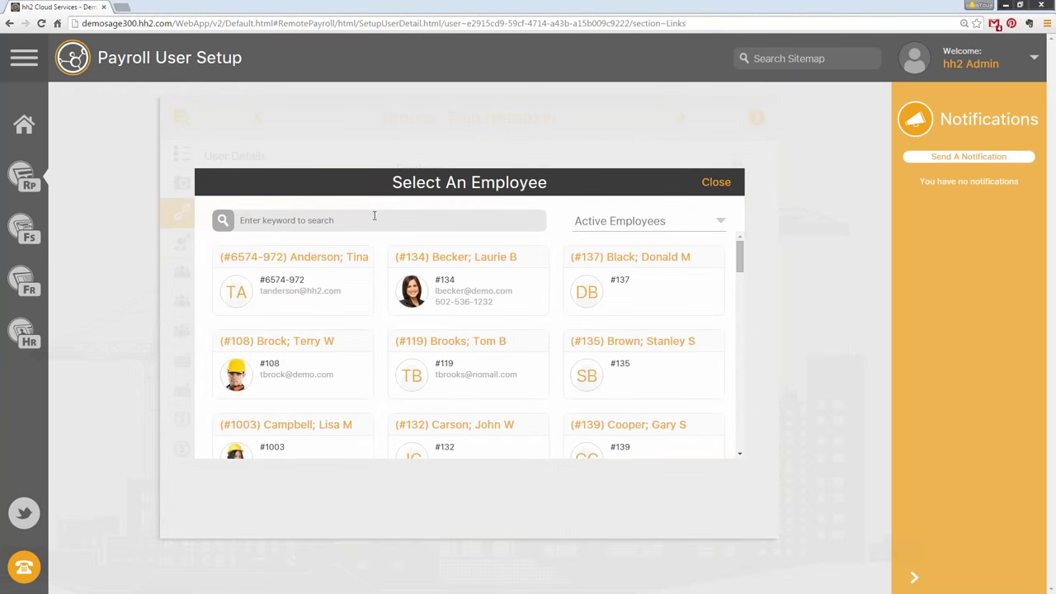
text(brooks)
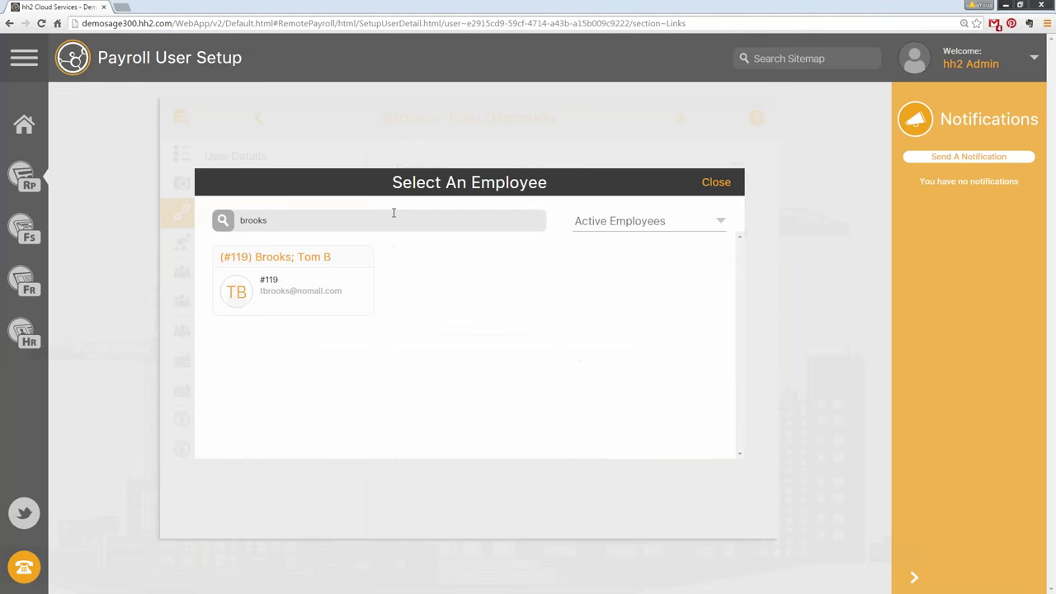
click(276, 257)
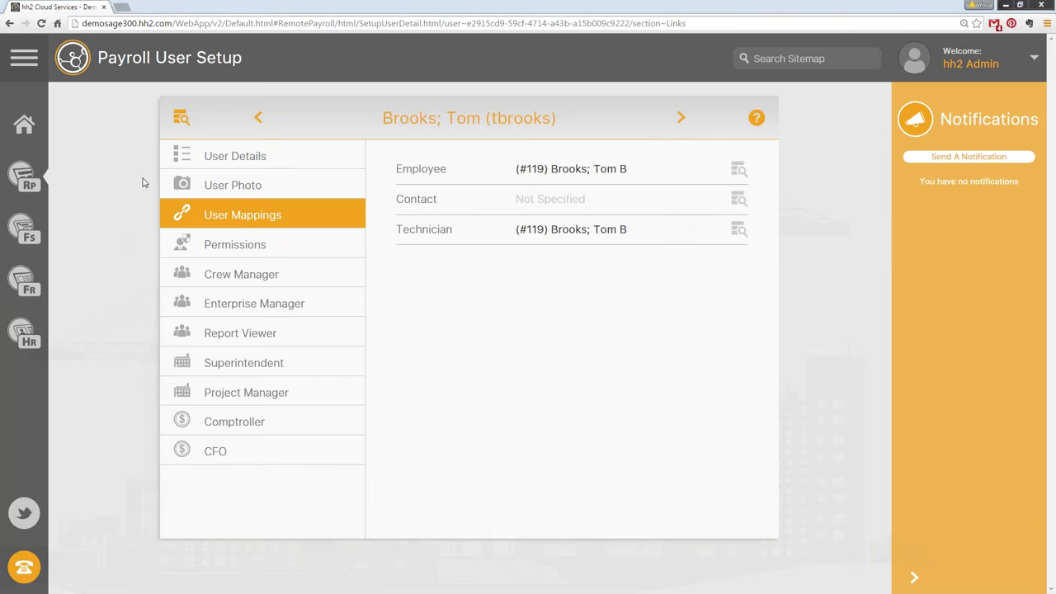
Step: Go back to Payroll Users and open a new user setup form to examine its required fields
click(37, 183)
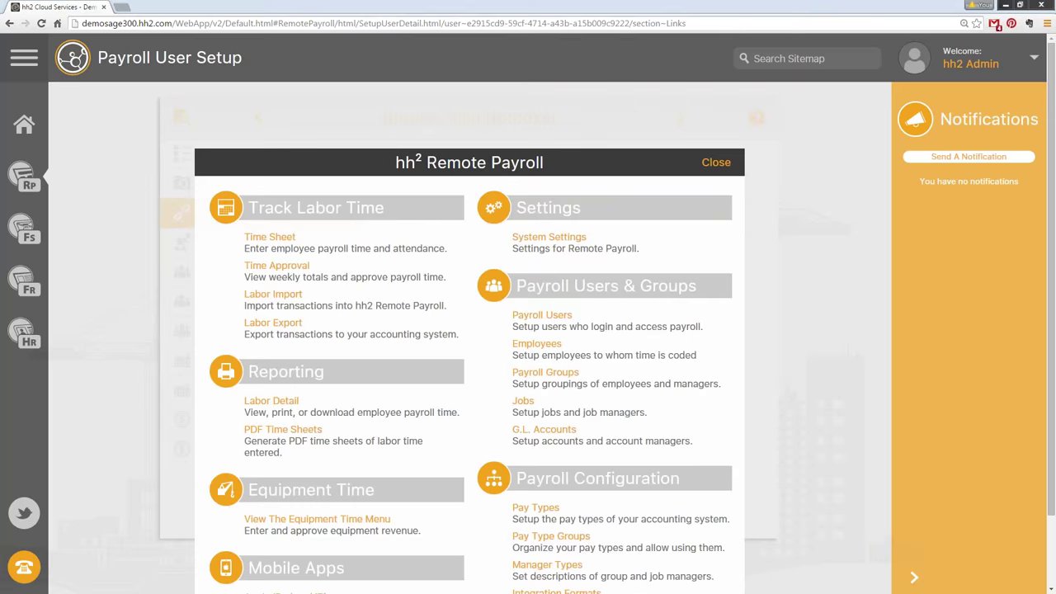
click(556, 318)
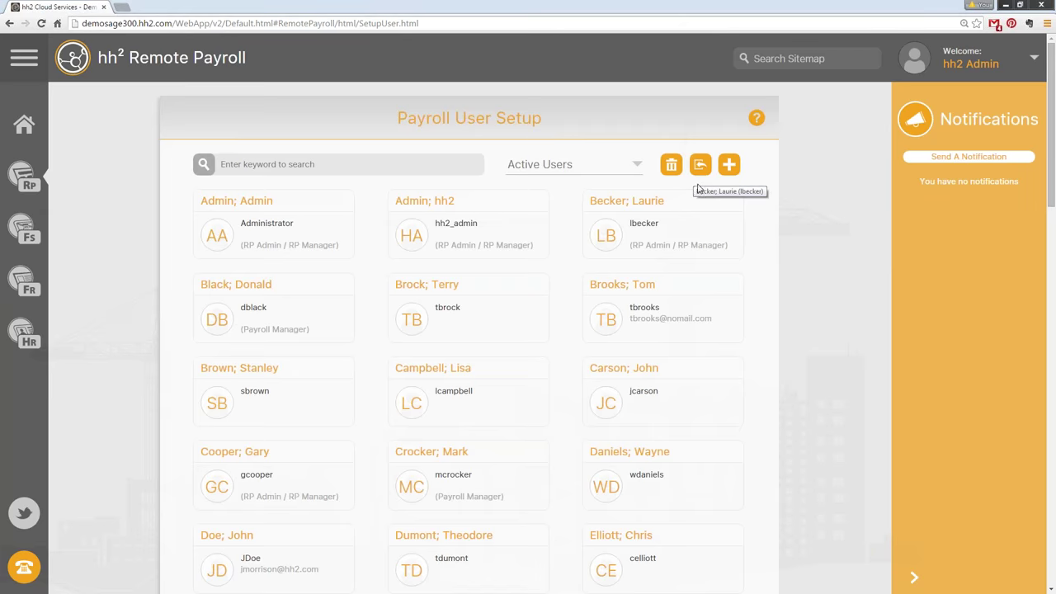
click(736, 168)
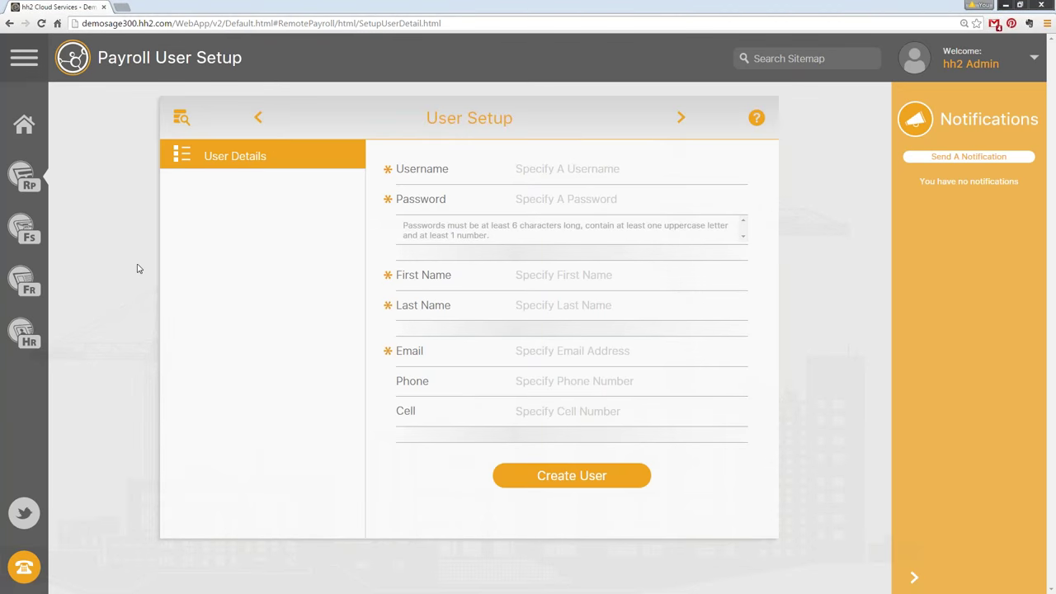
Step: Open Payroll Groups, view the details of the FIELD EMPLOYEES group, and return to the group list
click(29, 177)
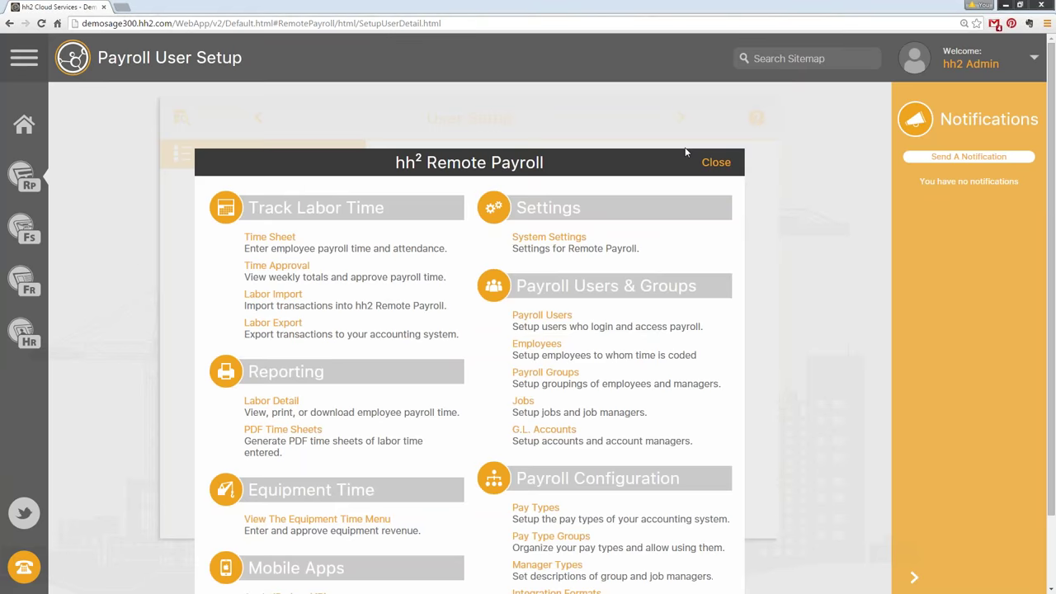
click(545, 372)
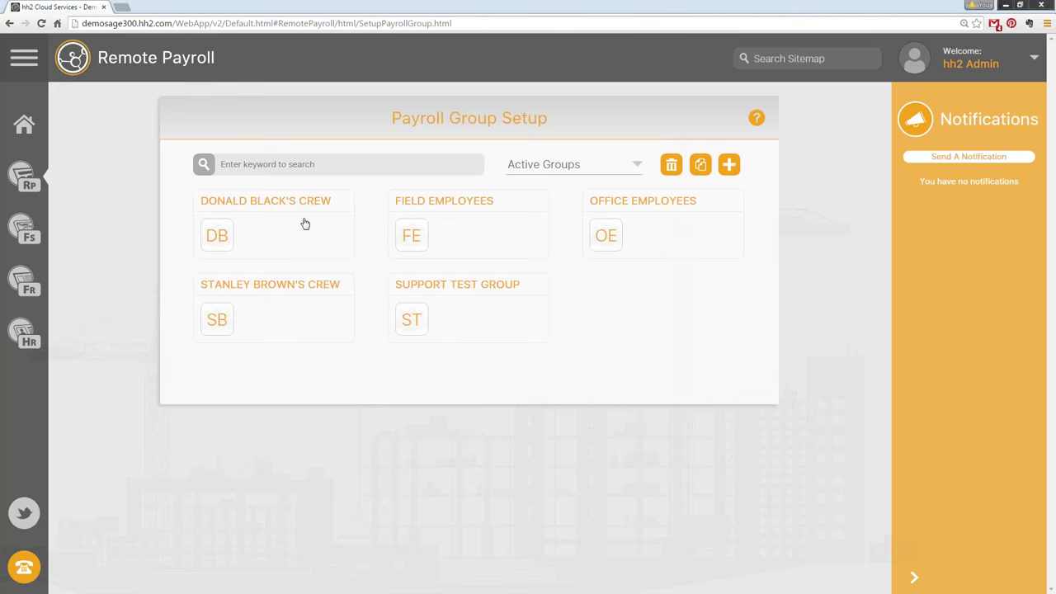
click(467, 209)
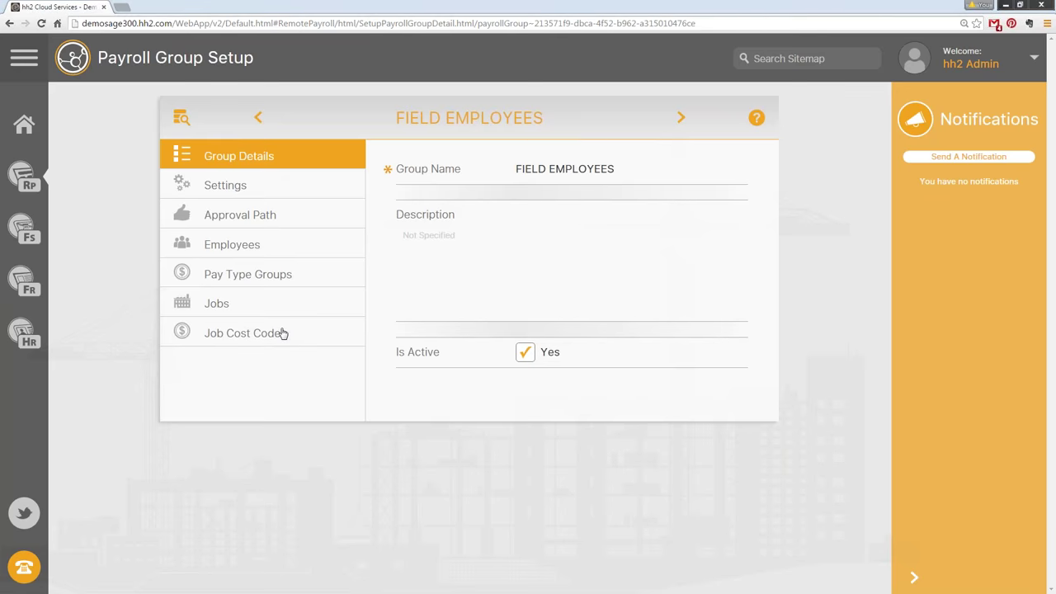
click(181, 117)
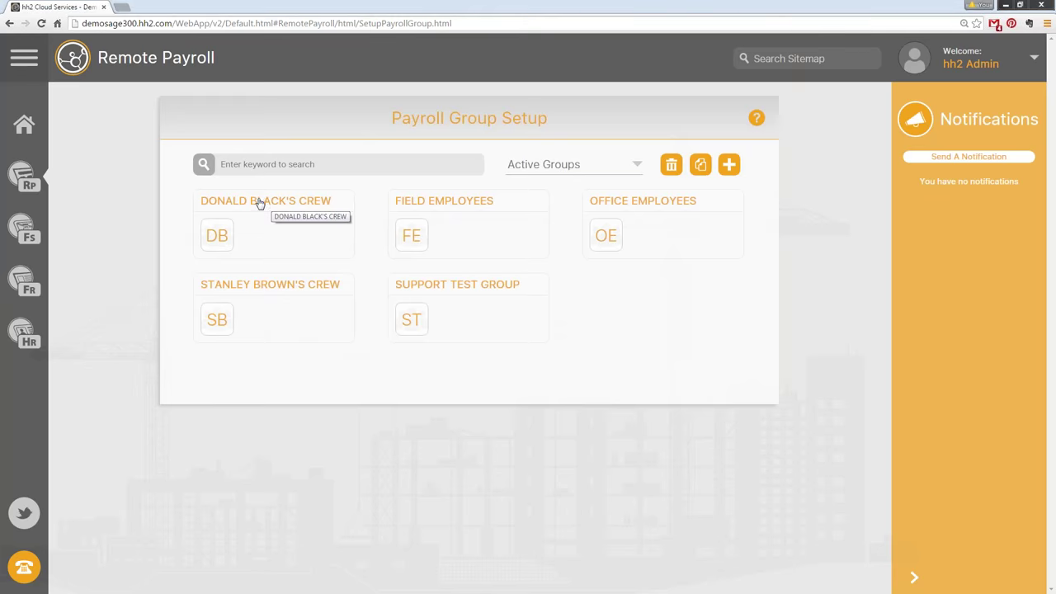
Step: Open the first crew group and review its attendance, unit and job coding settings
click(256, 201)
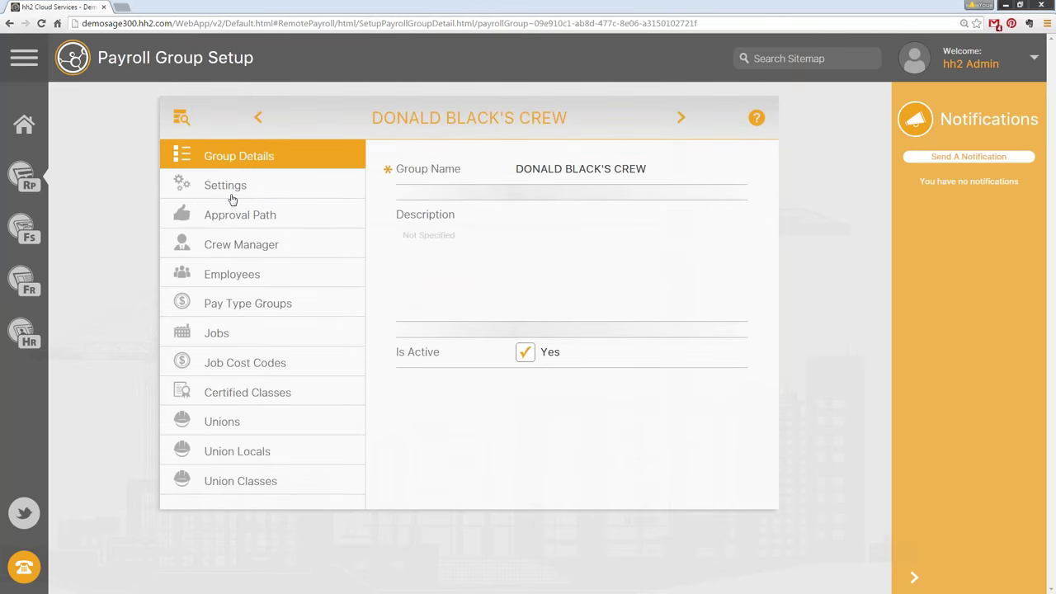
click(232, 198)
scroll(635, 322, down, 2)
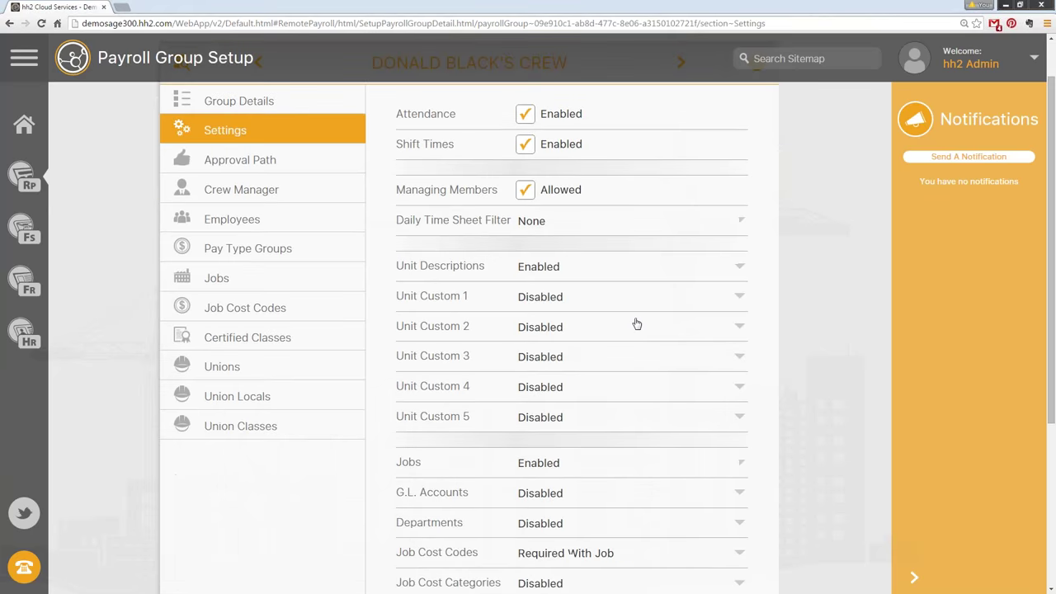
scroll(637, 324, down, 3)
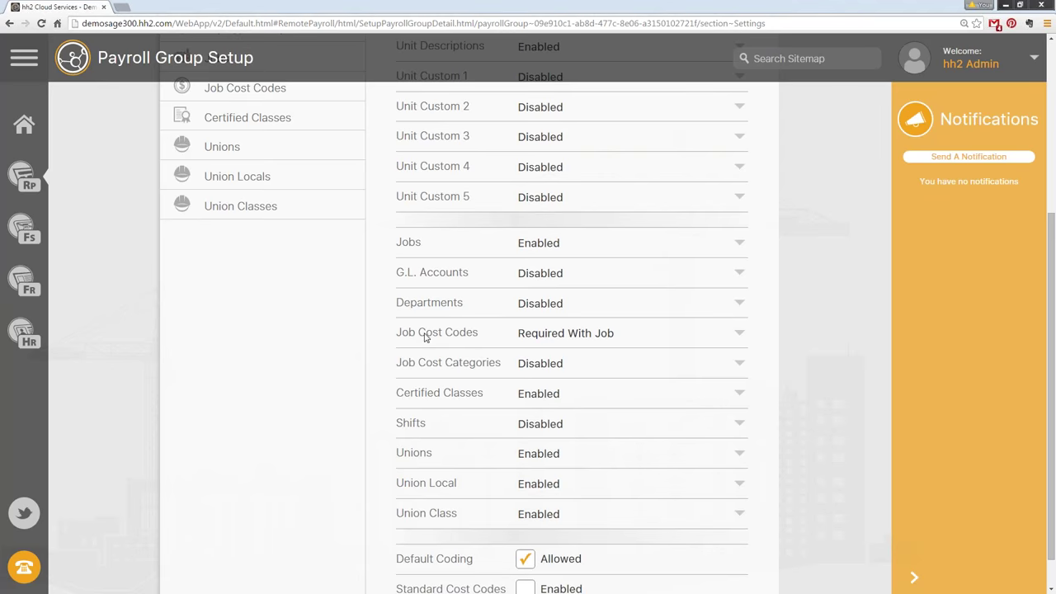
Step: Set the crew group's Job Cost Codes to Enabled and back to Required With Job
click(733, 338)
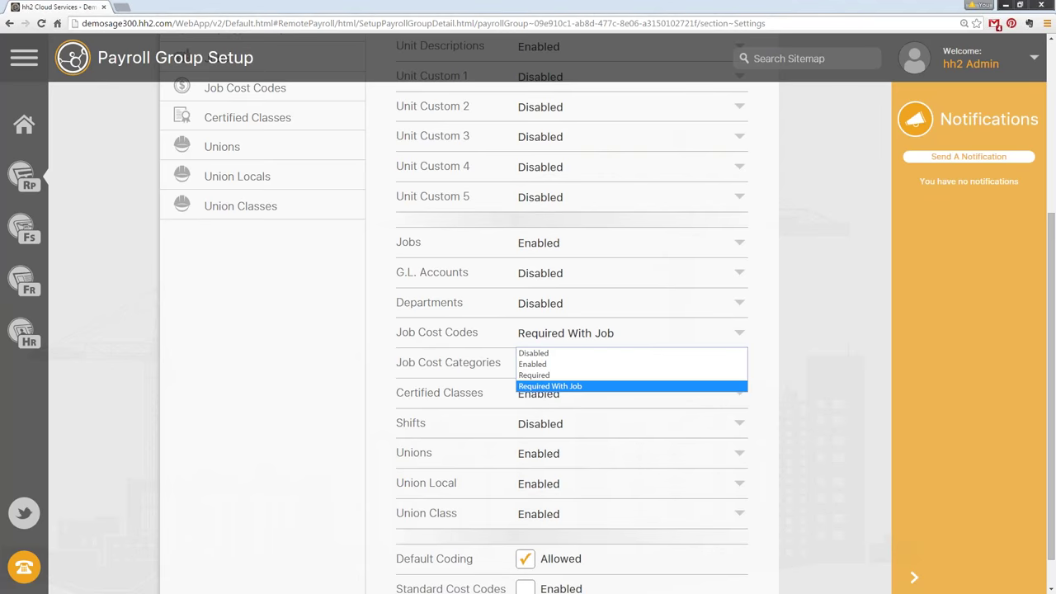
click(544, 364)
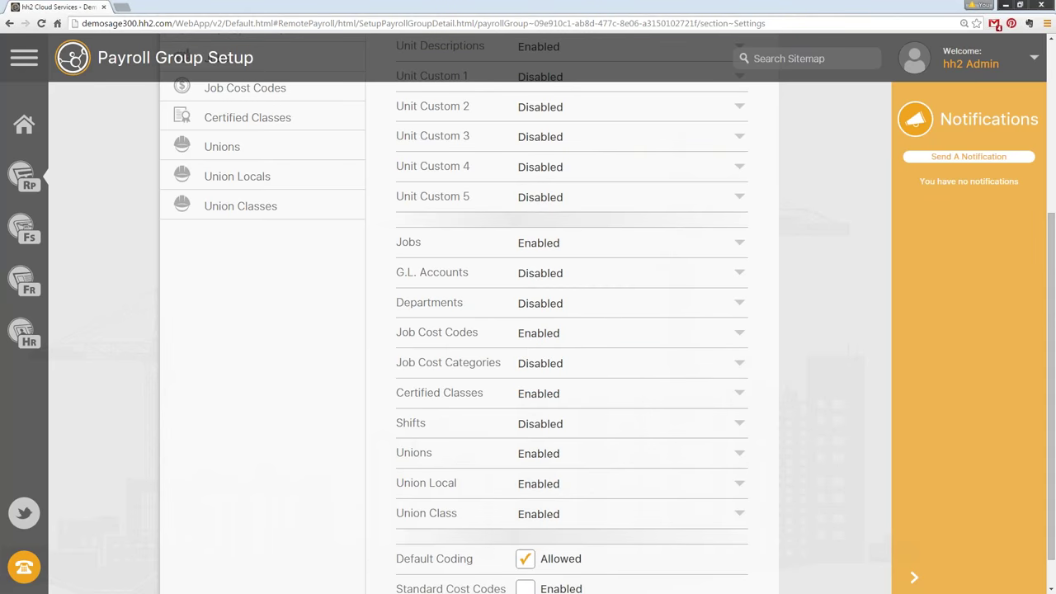
click(740, 338)
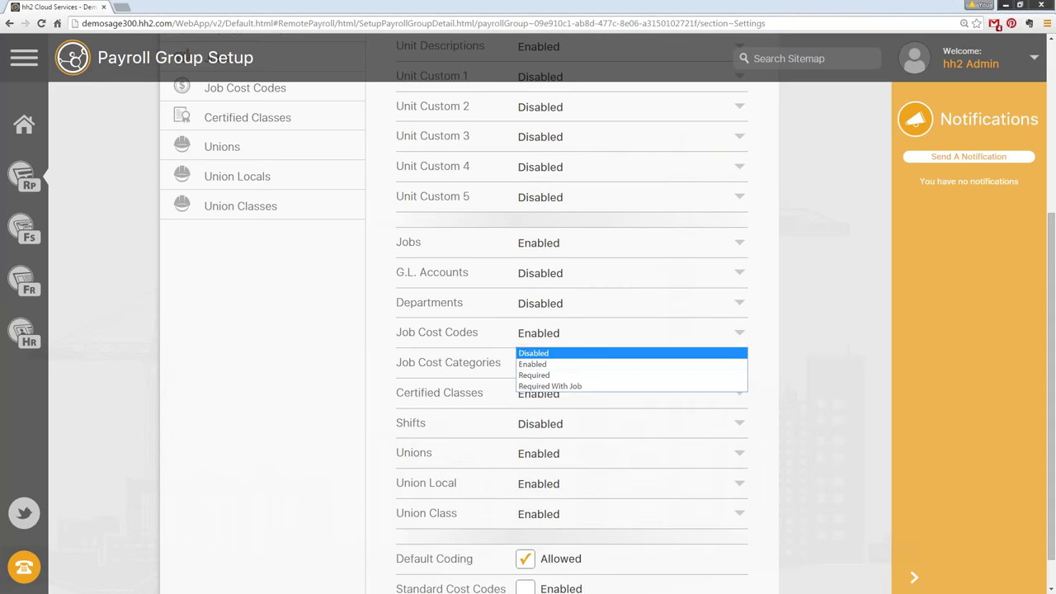
click(554, 386)
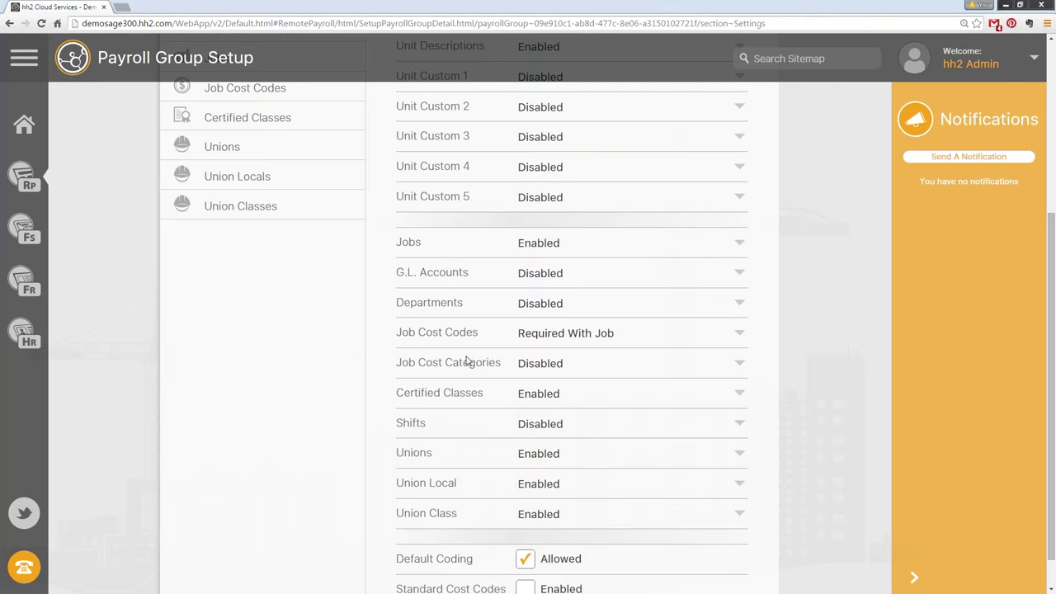
Step: Look over the remaining crew group settings, and remove the last employee in the group's Assigned Employees list
scroll(507, 288, down, 1)
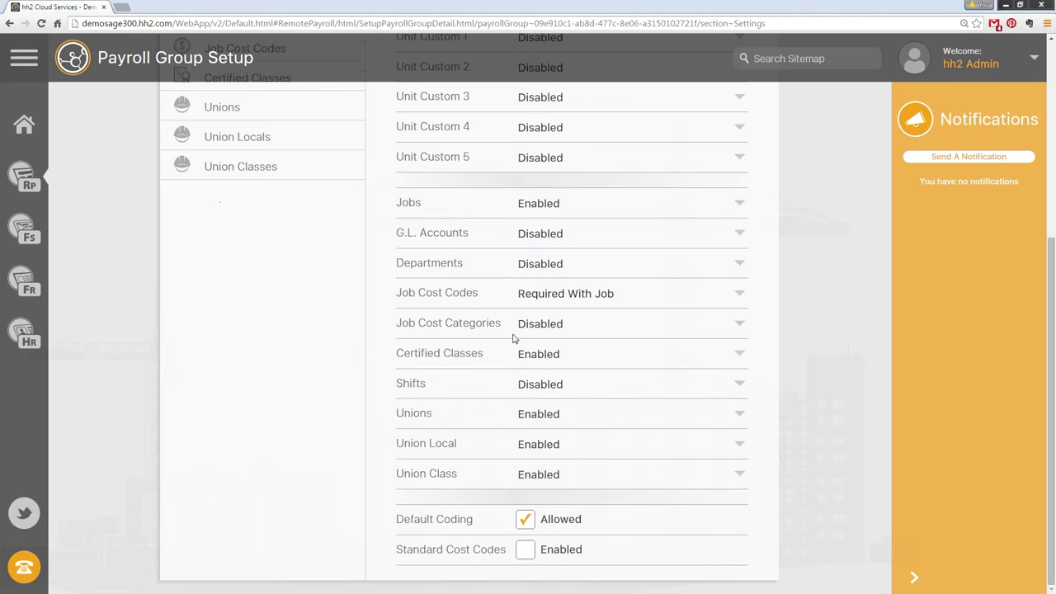
scroll(513, 338, up, 4)
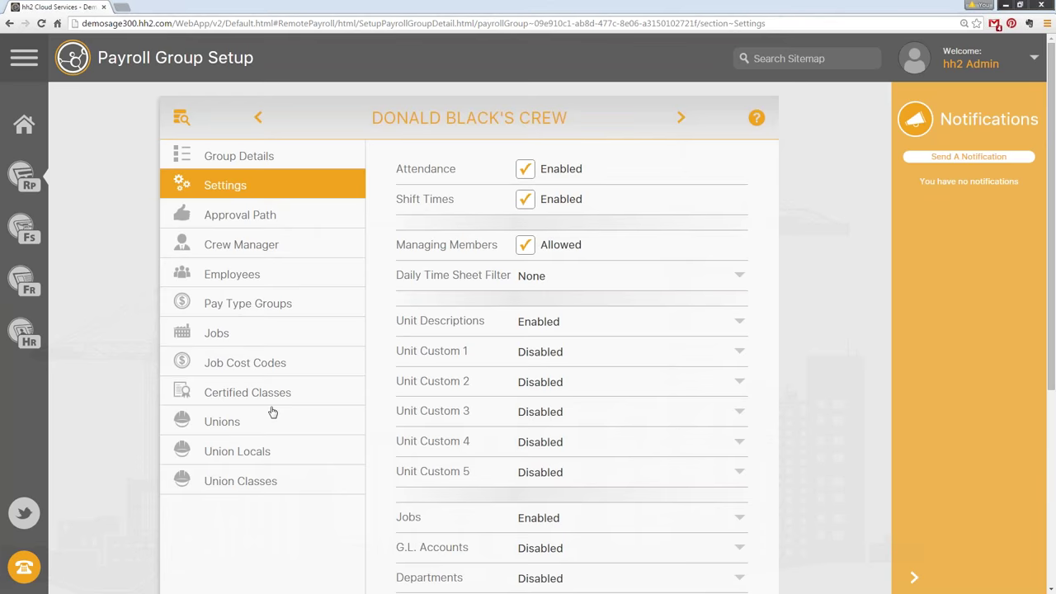
click(244, 283)
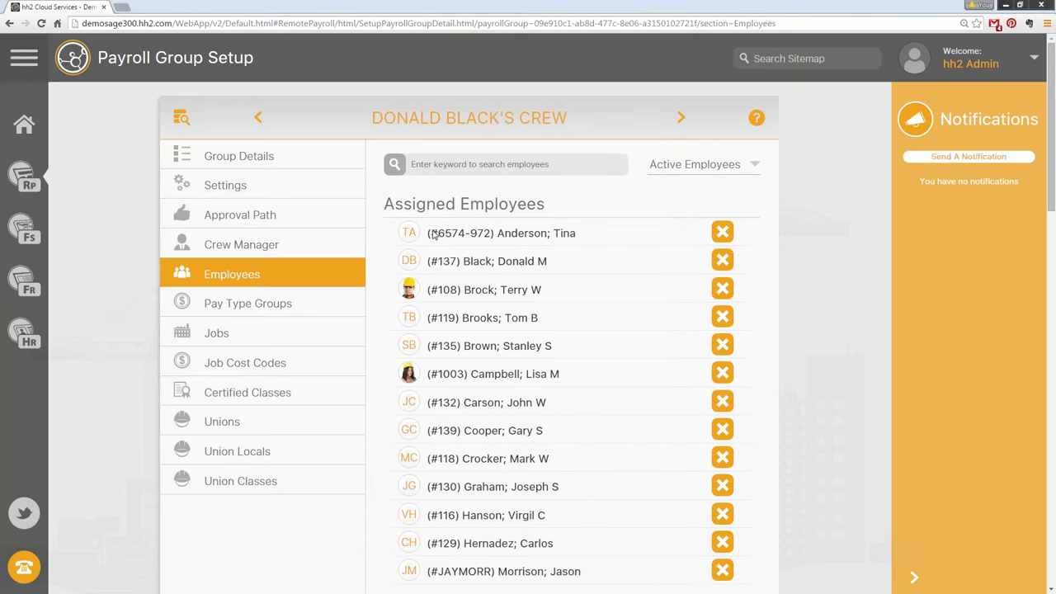
scroll(541, 264, down, 1)
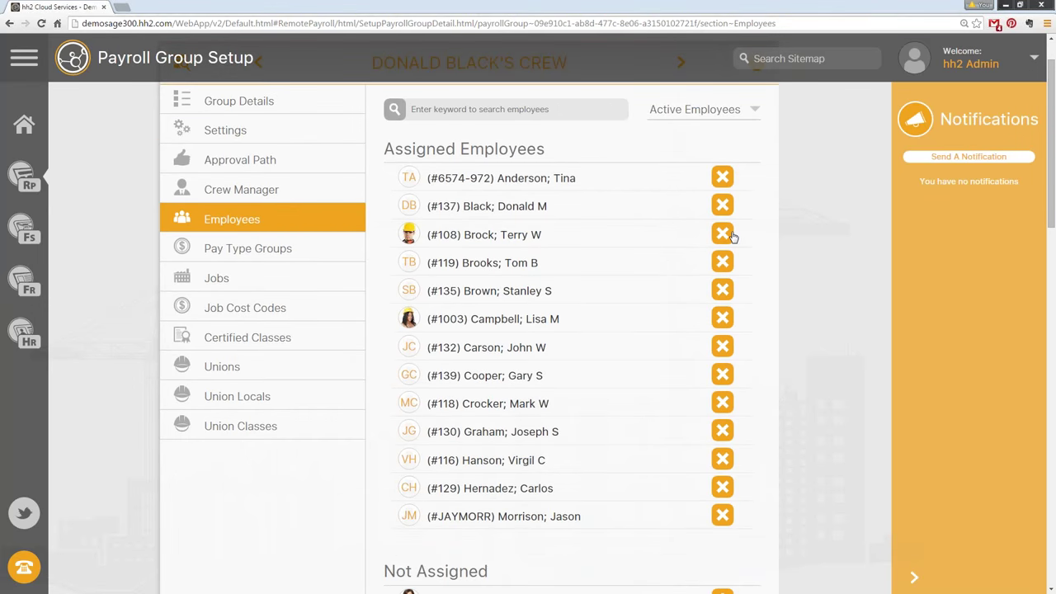
click(724, 517)
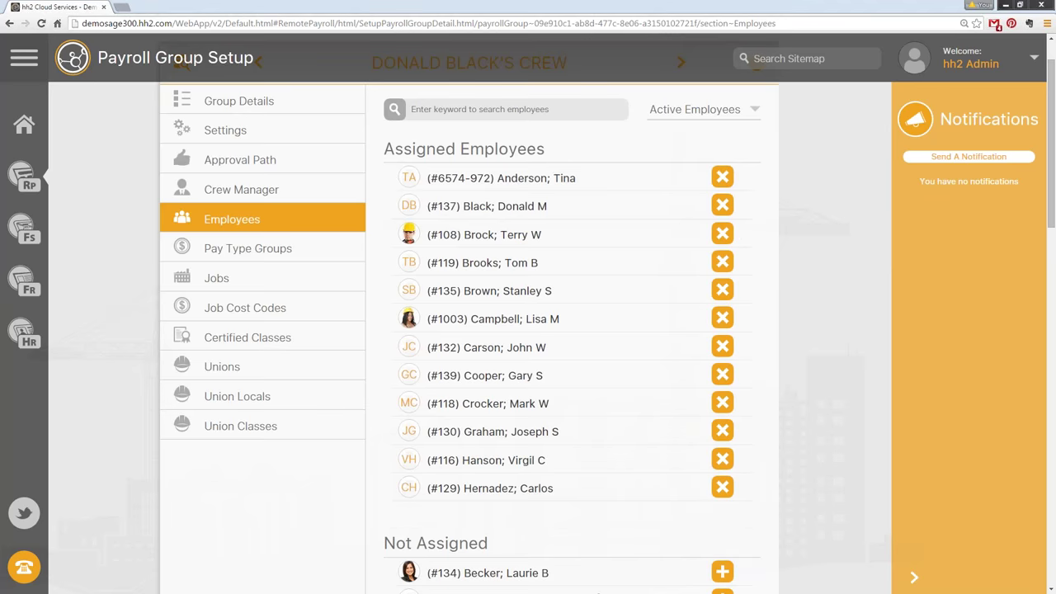
Step: Assign two more employees from the Not Assigned list to the crew group, and remove two others from near the end of Assigned Employees
scroll(659, 400, down, 1)
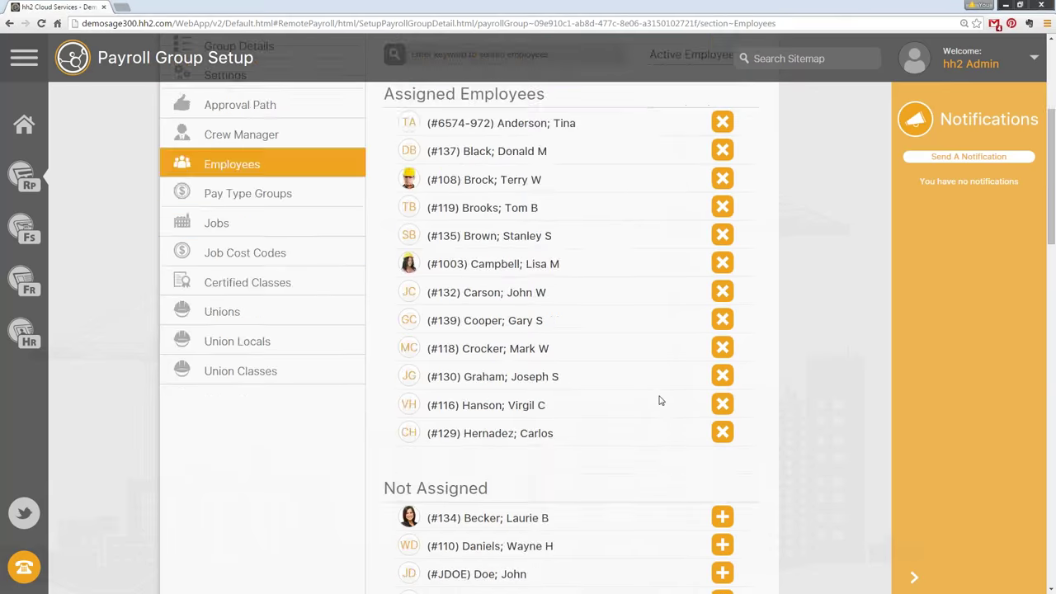
scroll(659, 400, down, 6)
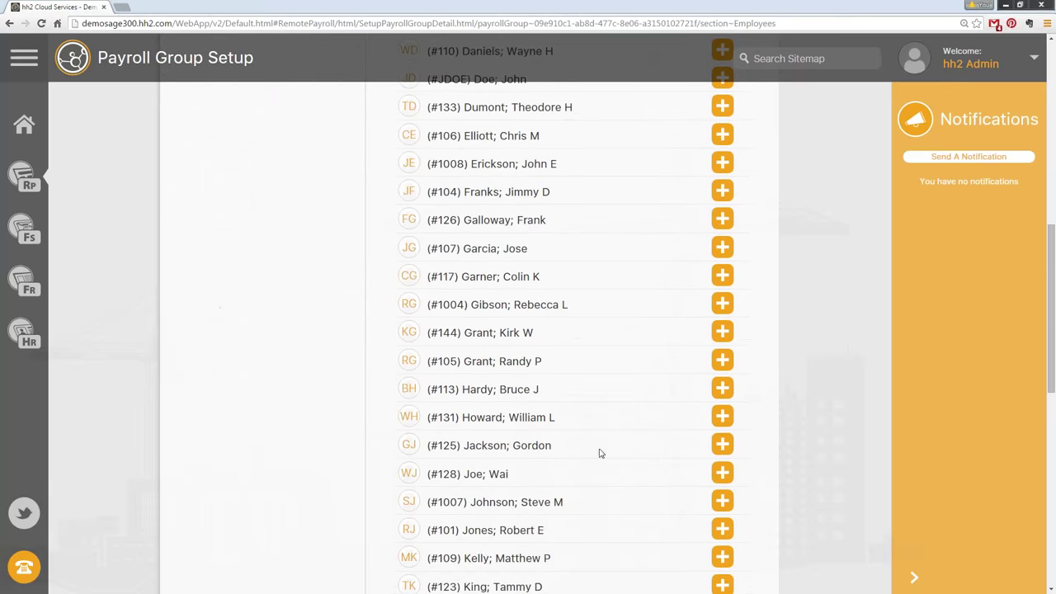
click(722, 445)
click(722, 416)
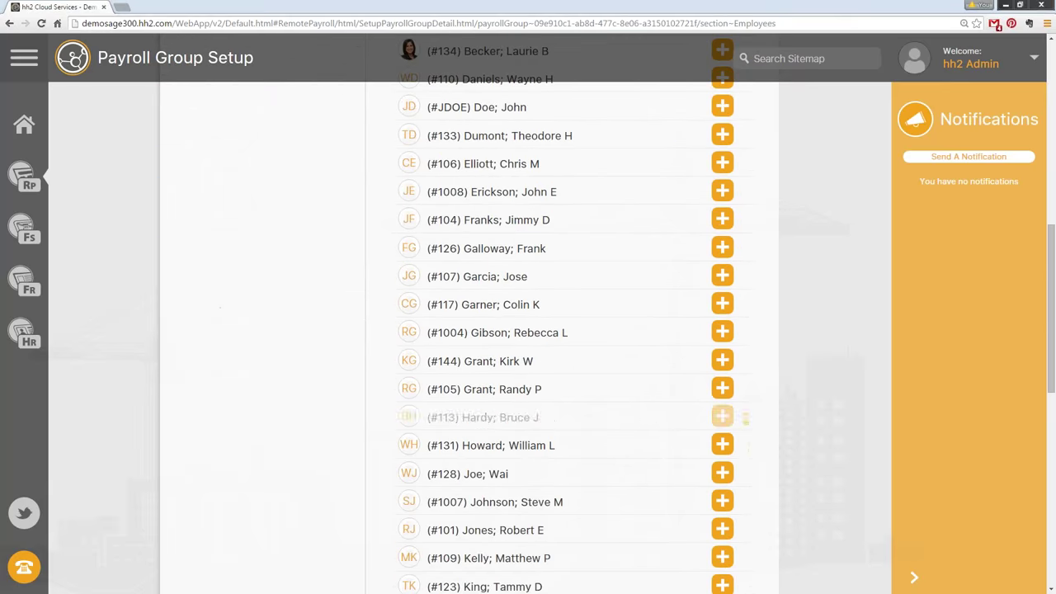
scroll(629, 424, up, 7)
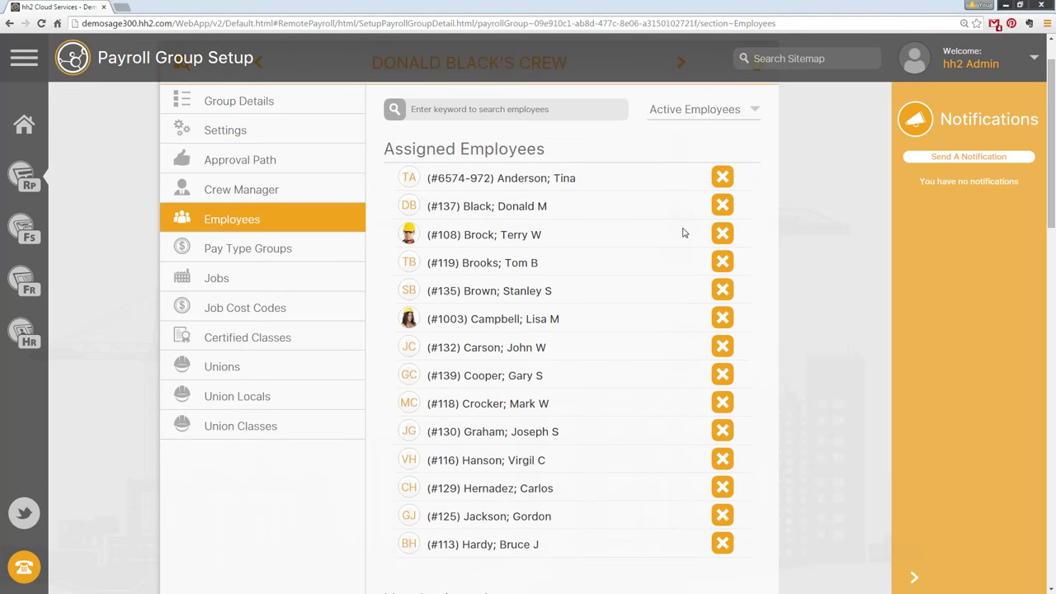
click(726, 493)
click(723, 515)
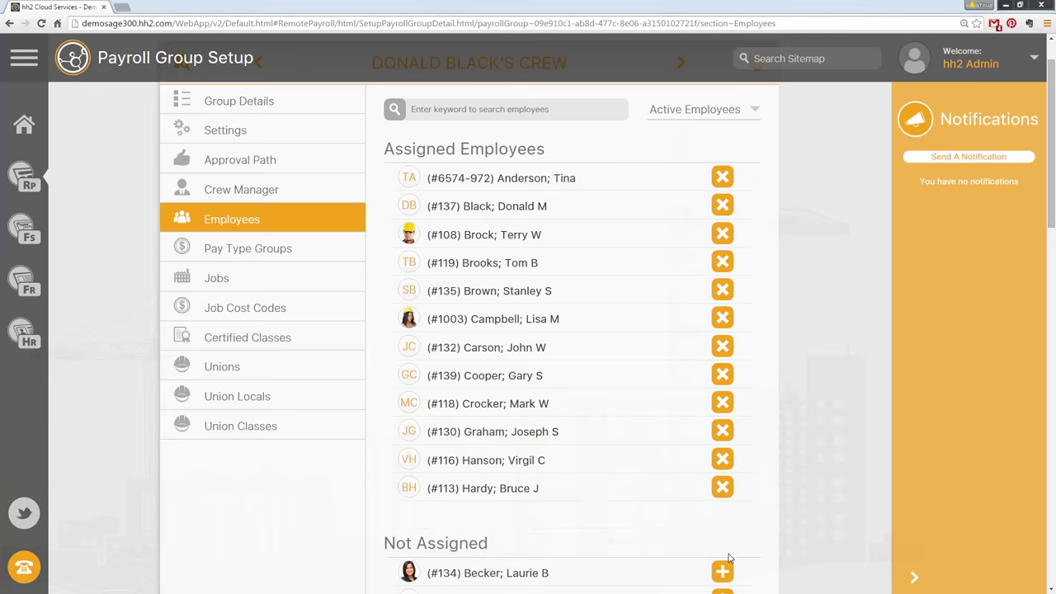
Step: Assign six more employees from the upper part of the Not Assigned list to the crew group
scroll(749, 467, down, 3)
click(725, 419)
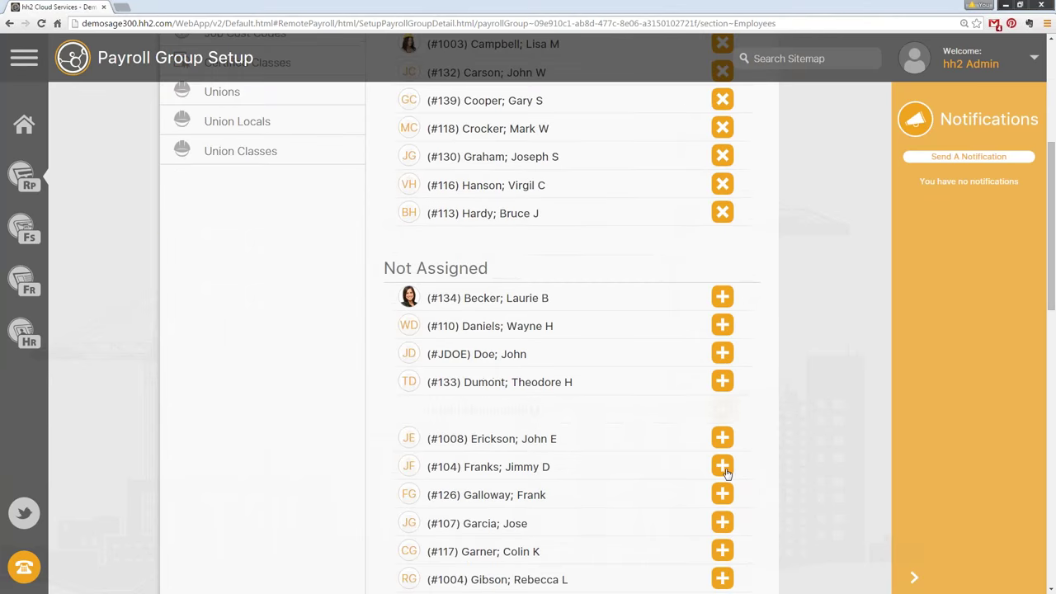
click(723, 467)
click(723, 494)
click(723, 523)
click(722, 551)
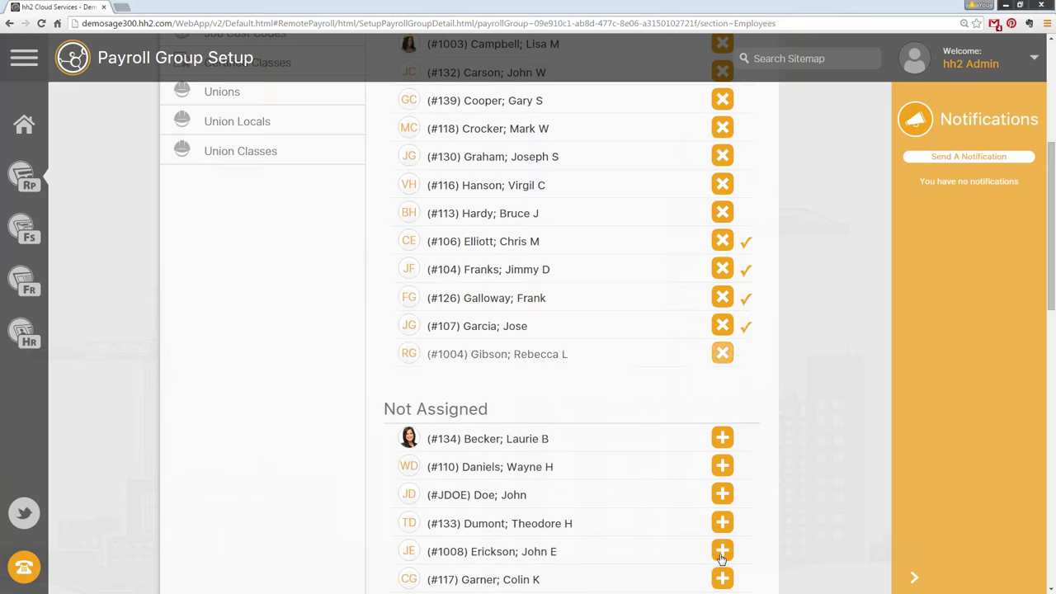
click(722, 556)
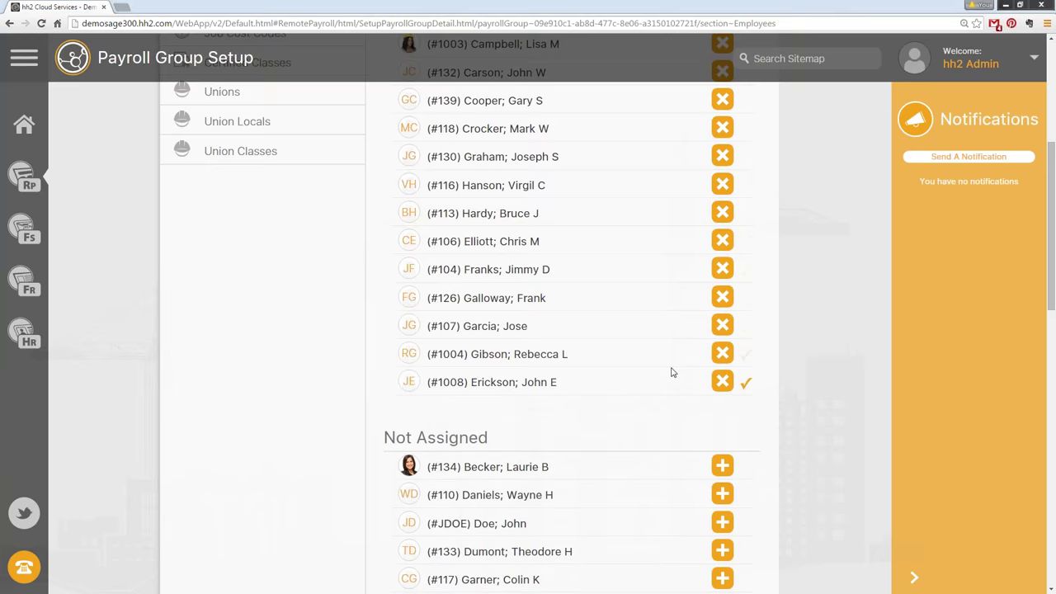
scroll(672, 373, up, 3)
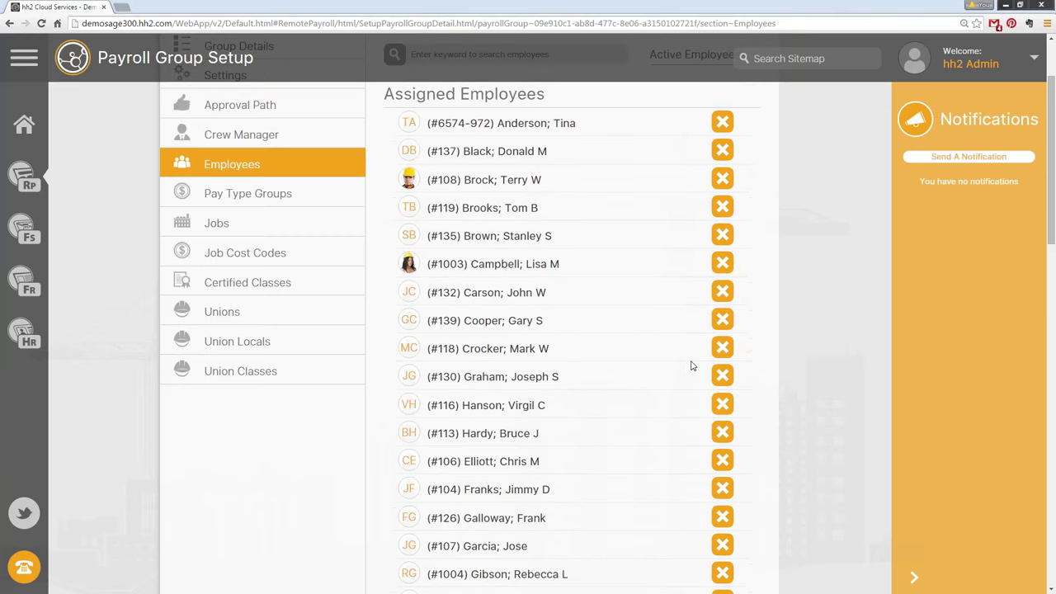
scroll(692, 365, up, 2)
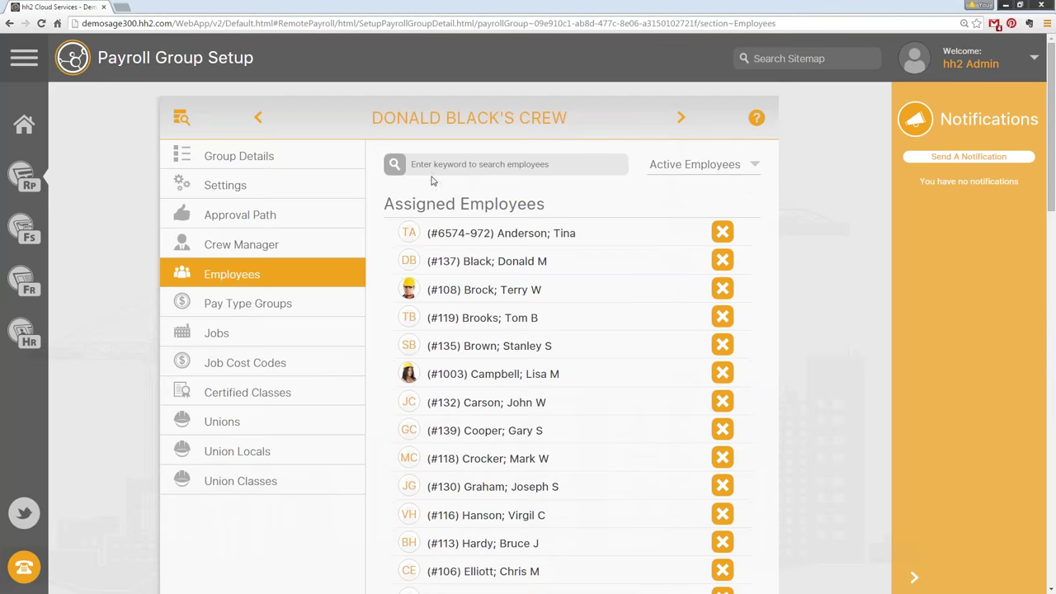
Step: Remove TIME OFF from the crew group's assigned pay type groups and assign it again
click(238, 310)
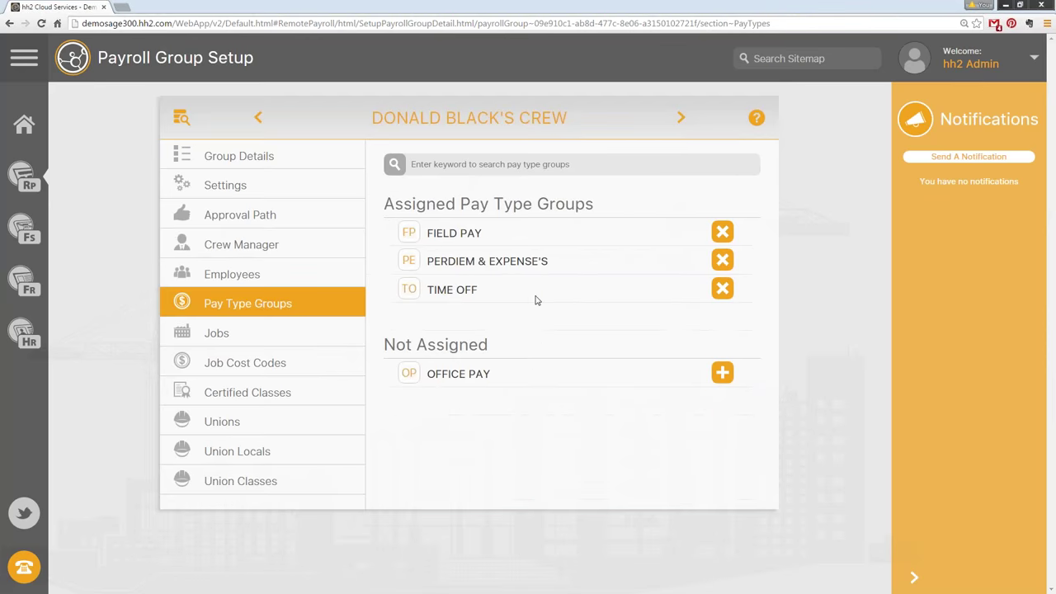
click(722, 290)
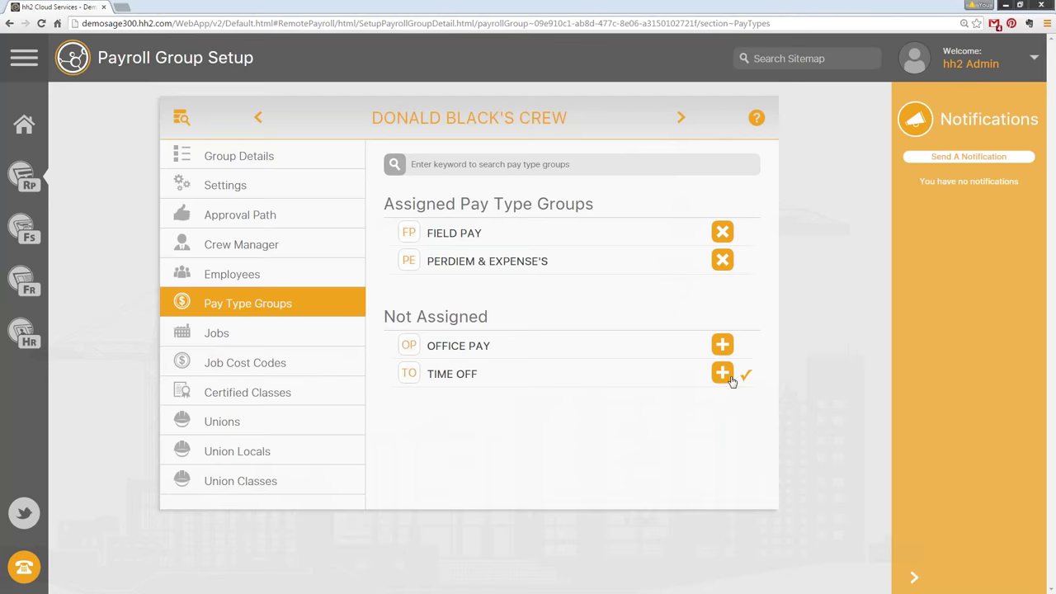
click(722, 375)
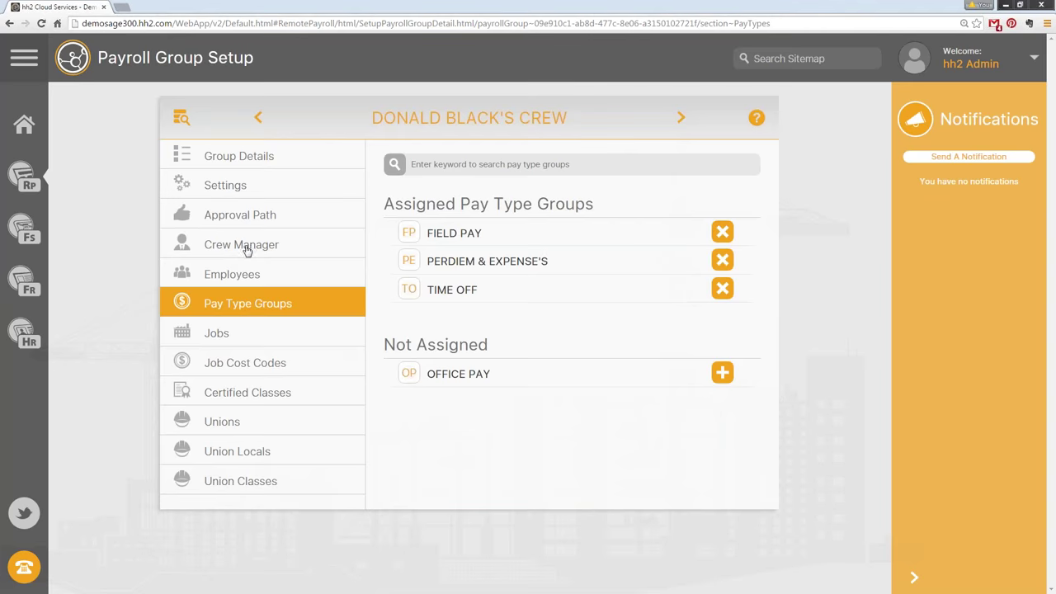
Step: Review the crew group's assigned Crew Manager and the unassigned users, and view the active jobs in Job Setup
click(41, 23)
click(231, 254)
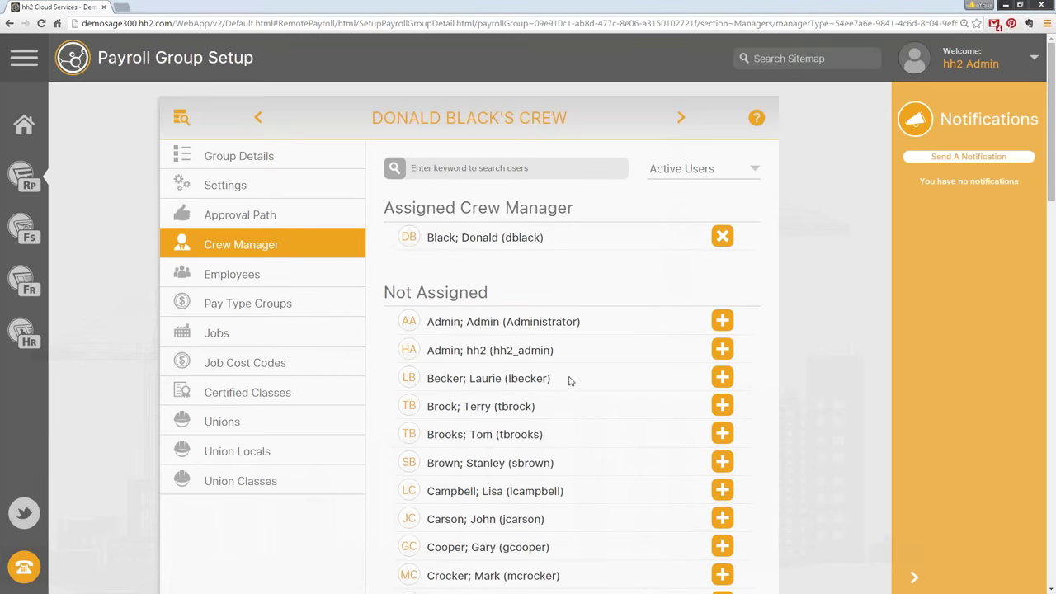
scroll(619, 422, down, 2)
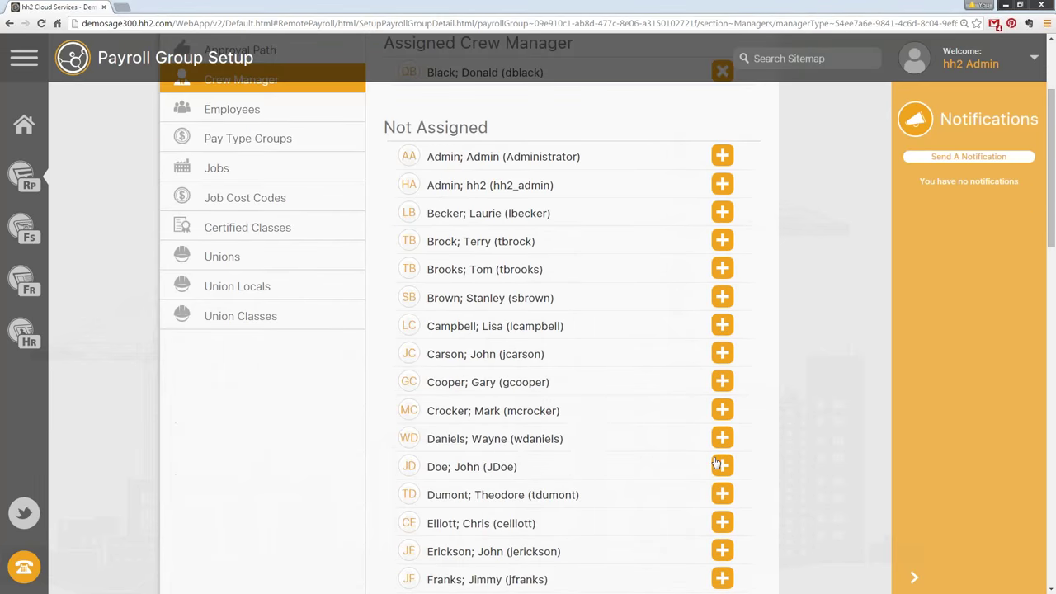
click(725, 466)
scroll(717, 346, up, 2)
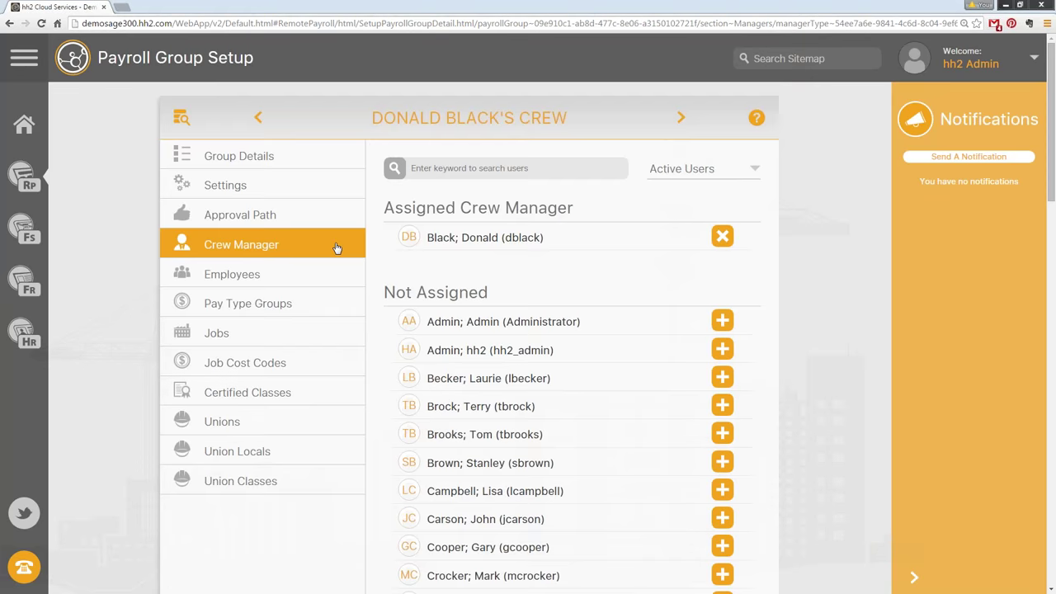
click(28, 183)
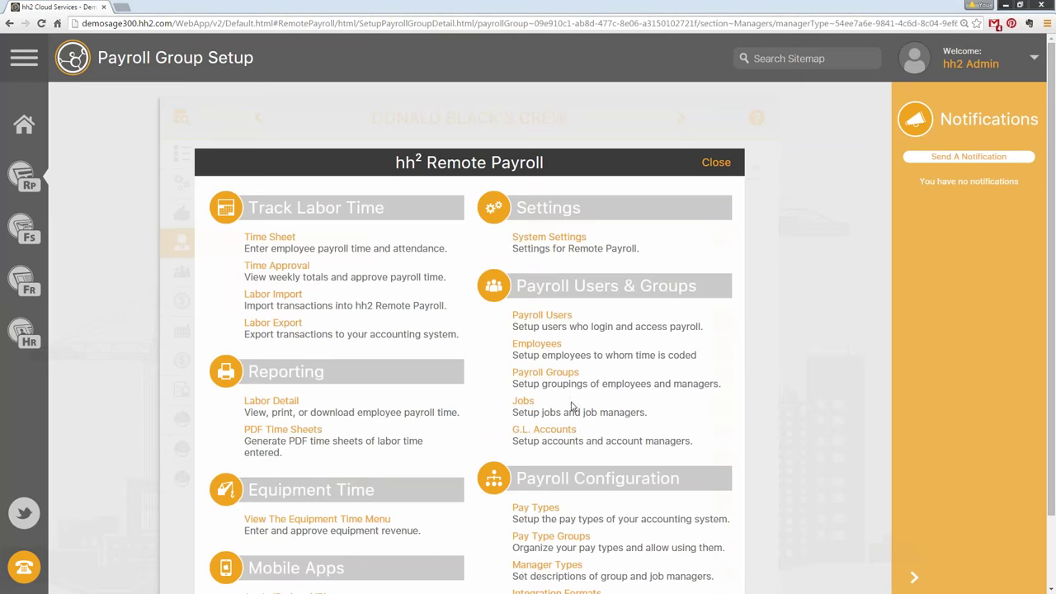
click(522, 403)
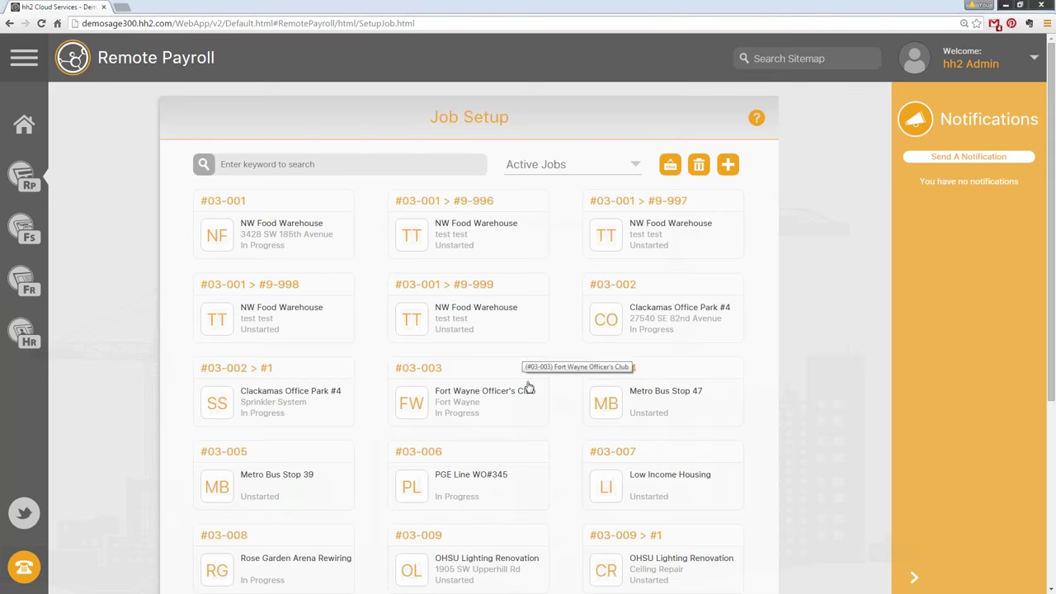
Step: Open Payroll Users and show the Project Manager job assignments of the RP Admin / RP Manager user in the fourth row
click(23, 175)
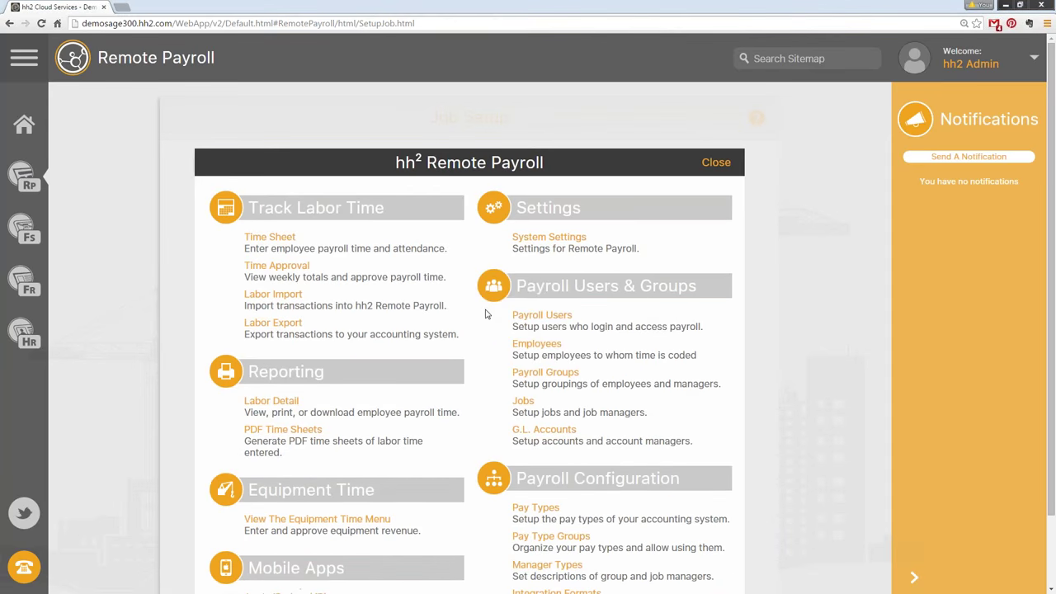
click(537, 317)
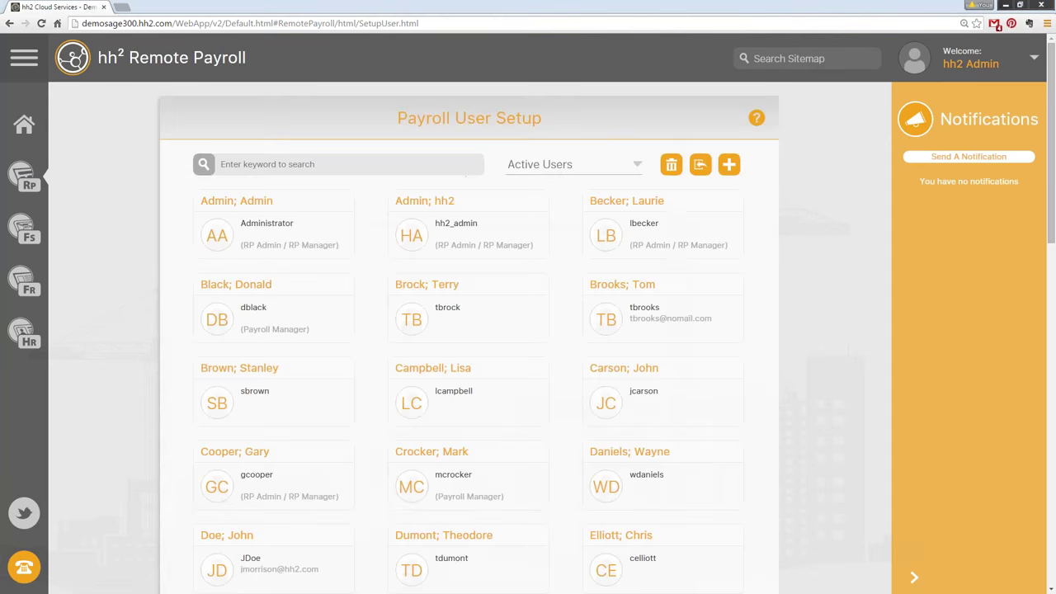
scroll(266, 433, down, 1)
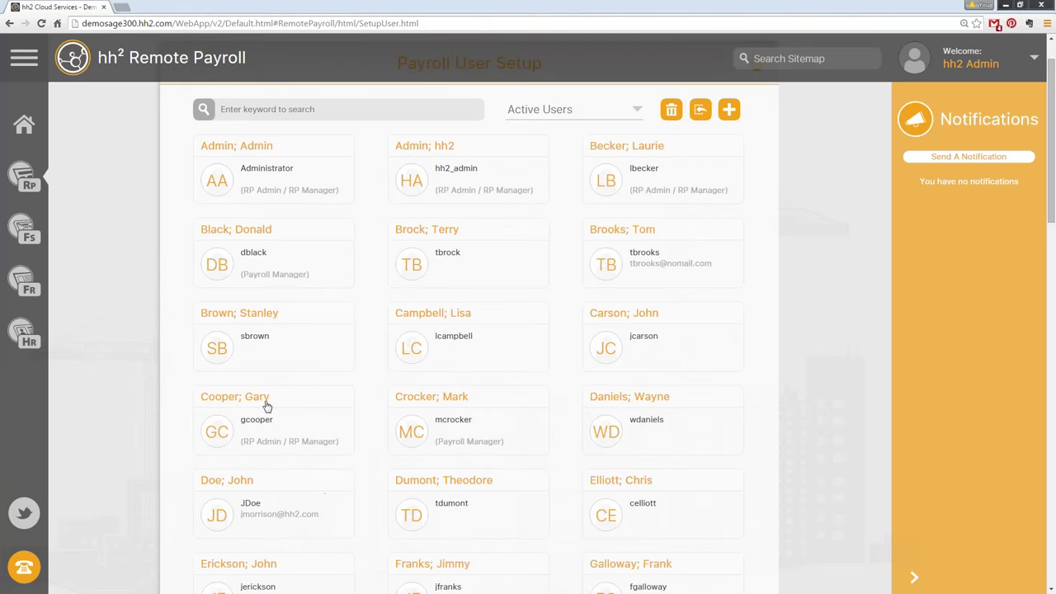
click(266, 405)
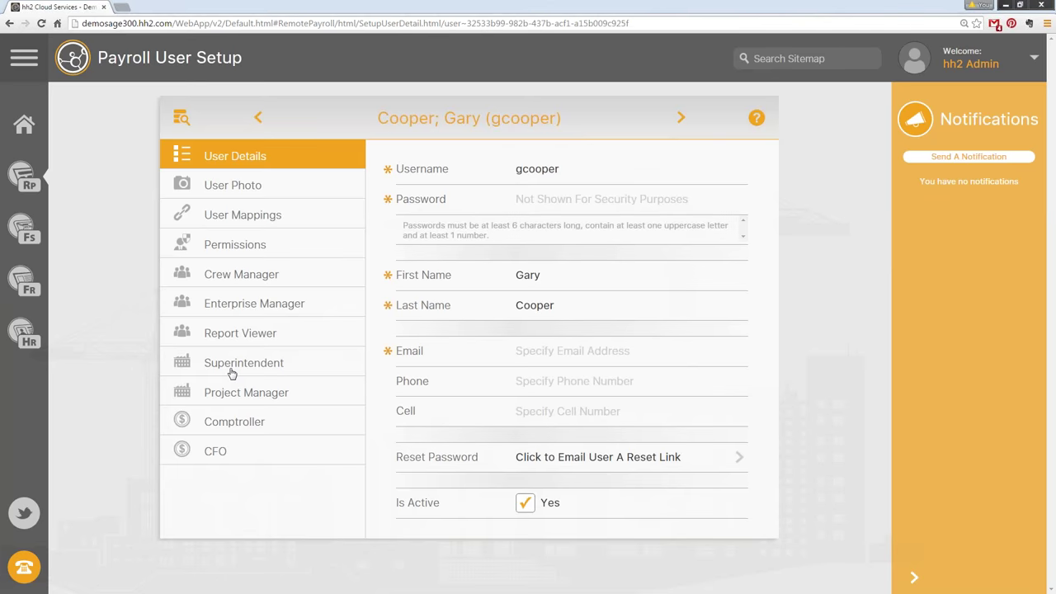
click(264, 394)
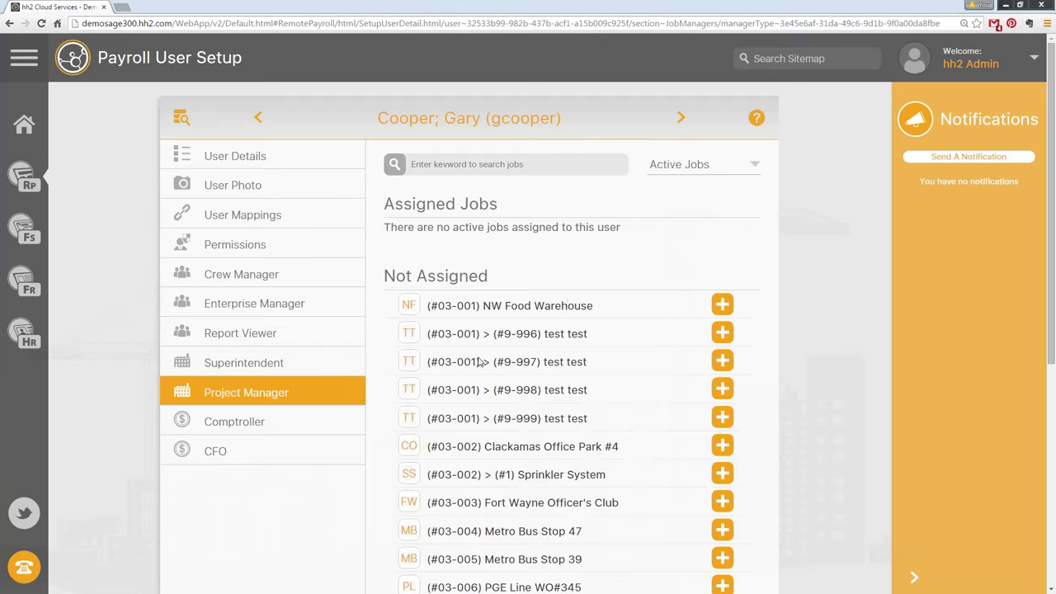
Step: Assign the #9-999 test test, Fort Wayne Officer's Club and Metro Bus Stop 47 jobs to the user as Project Manager
click(729, 414)
click(722, 487)
click(722, 514)
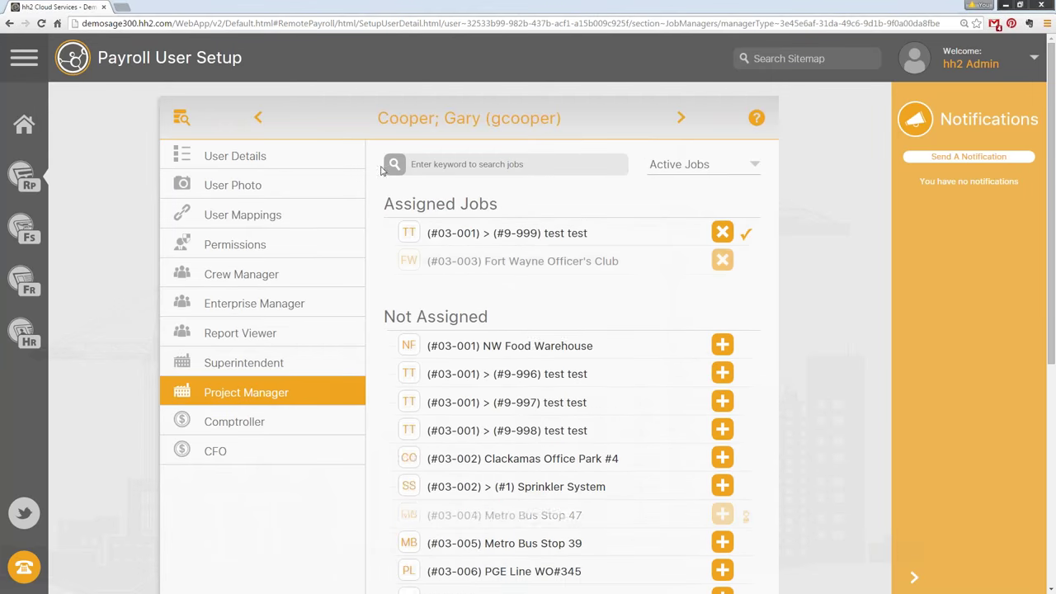
Step: Assign the Tri Tech Lab, Beaverton Office Park, New Test Job, License Test and #1 Sprinkler System jobs to the same Project Manager
scroll(693, 379, down, 5)
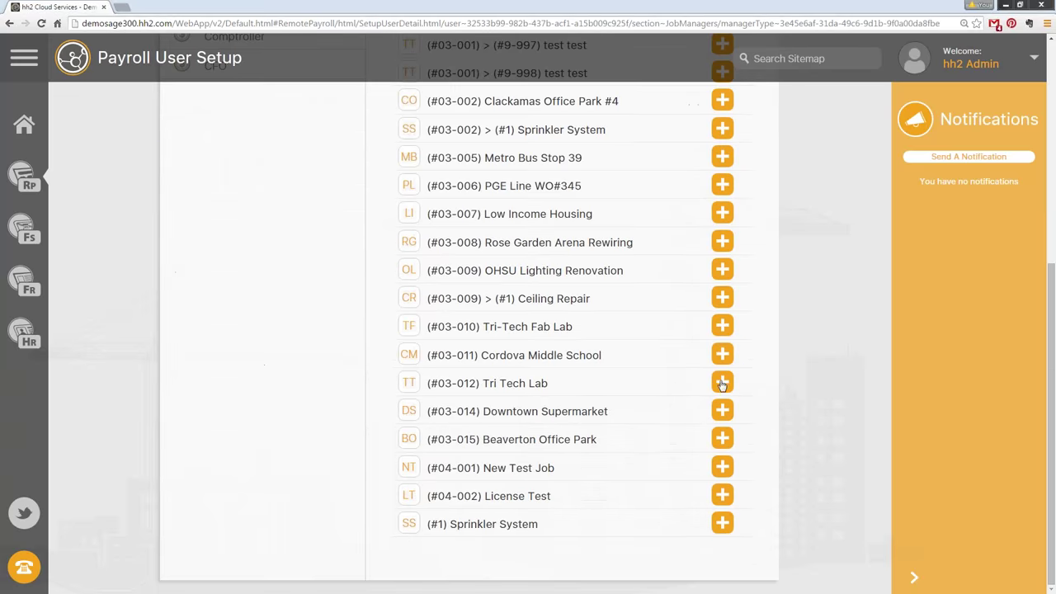
click(722, 382)
click(722, 439)
click(723, 467)
click(722, 495)
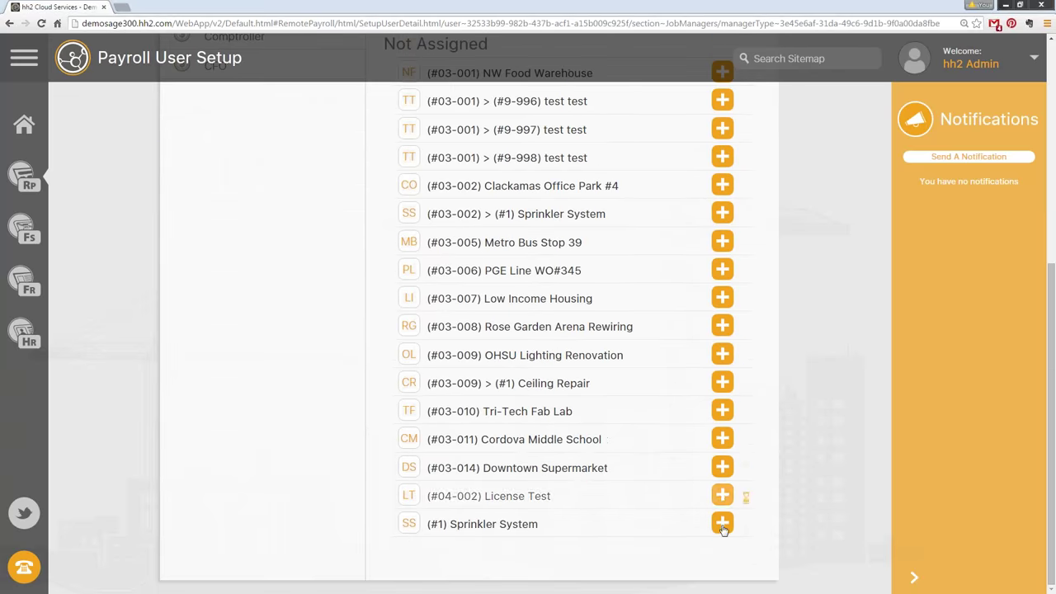
click(722, 524)
scroll(648, 405, up, 5)
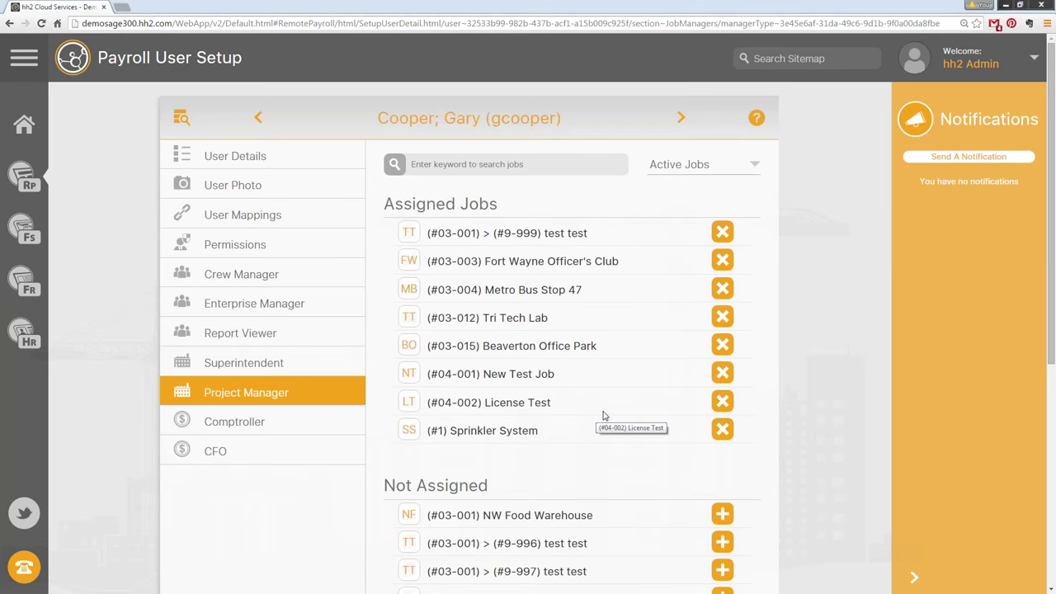
Step: Look over the employee and payroll group totals in Time Approval, and open Labor Export
click(25, 179)
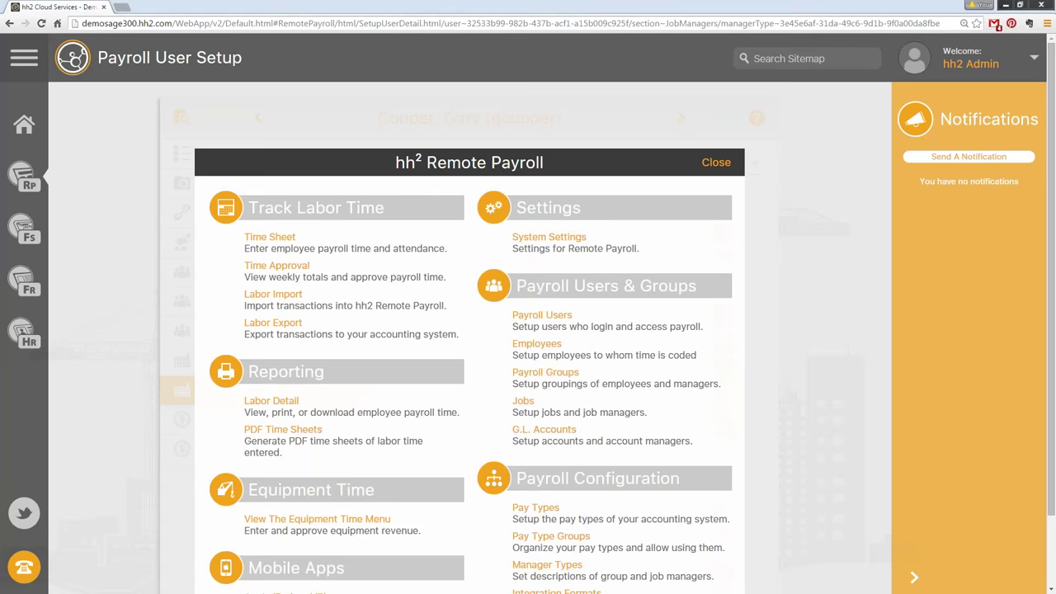
click(281, 265)
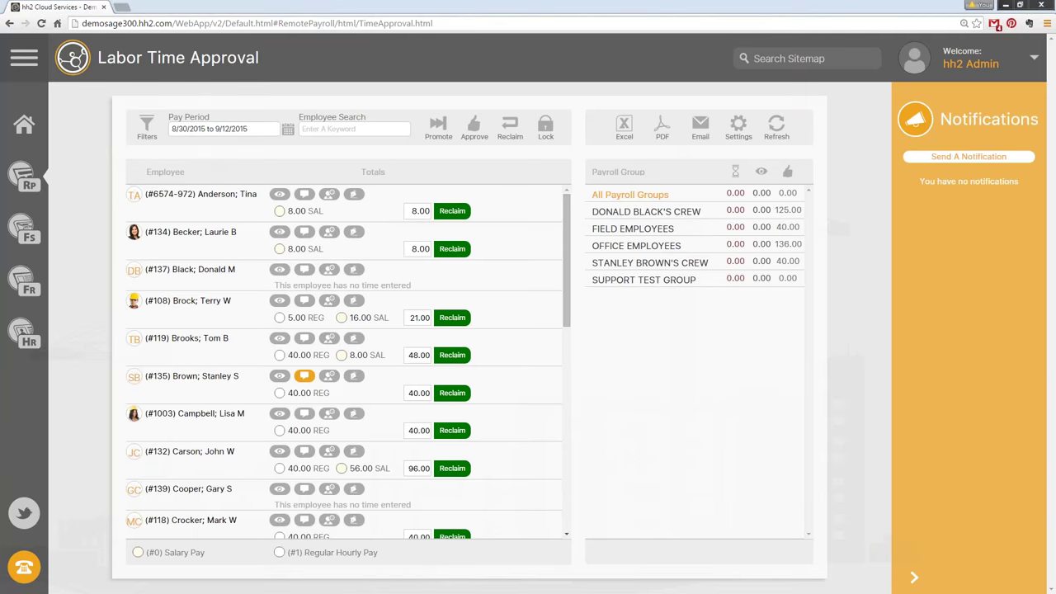
click(25, 176)
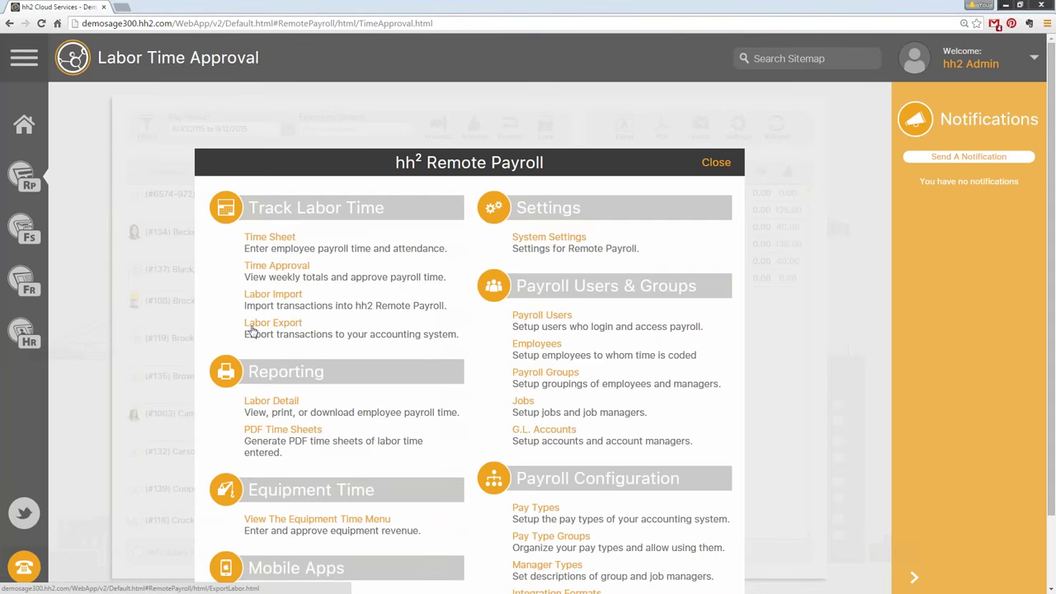
click(277, 329)
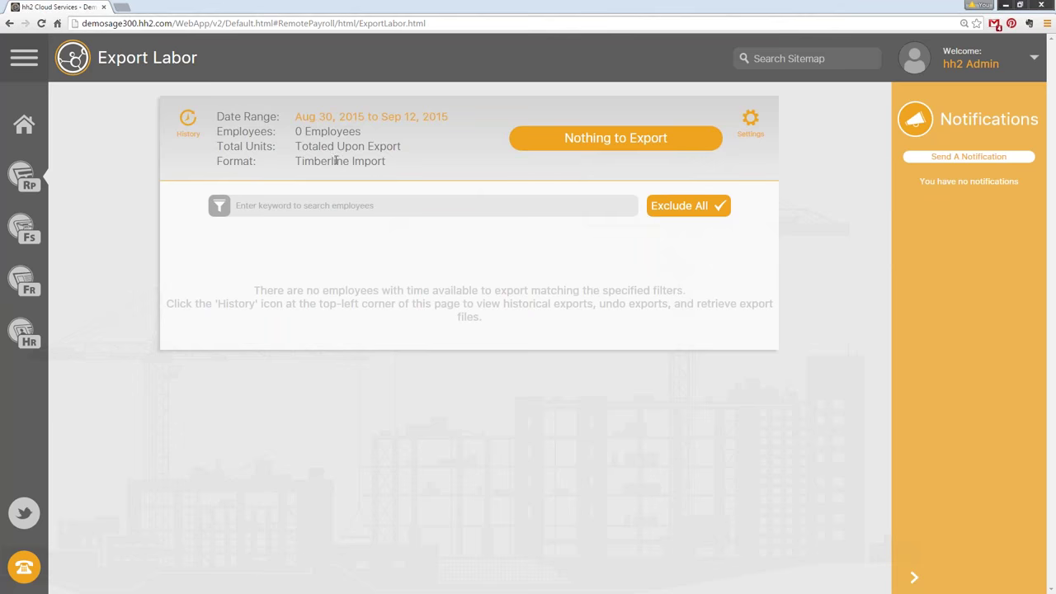
Step: Filter the labor export to the date range Aug 01, 2015 to Sep 30, 2015, and look over the other filter options
click(365, 125)
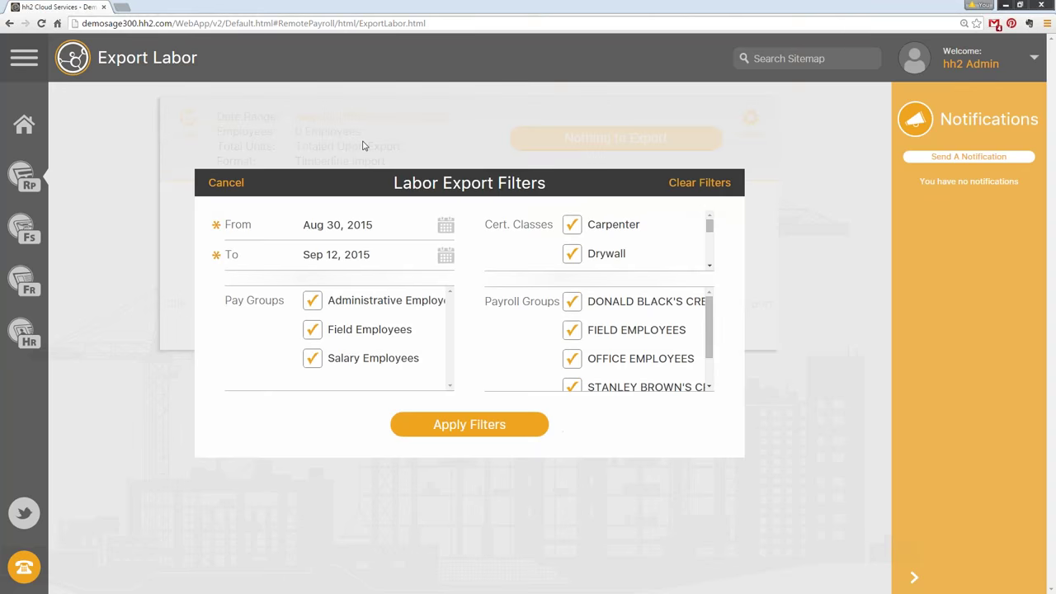
click(445, 227)
click(446, 292)
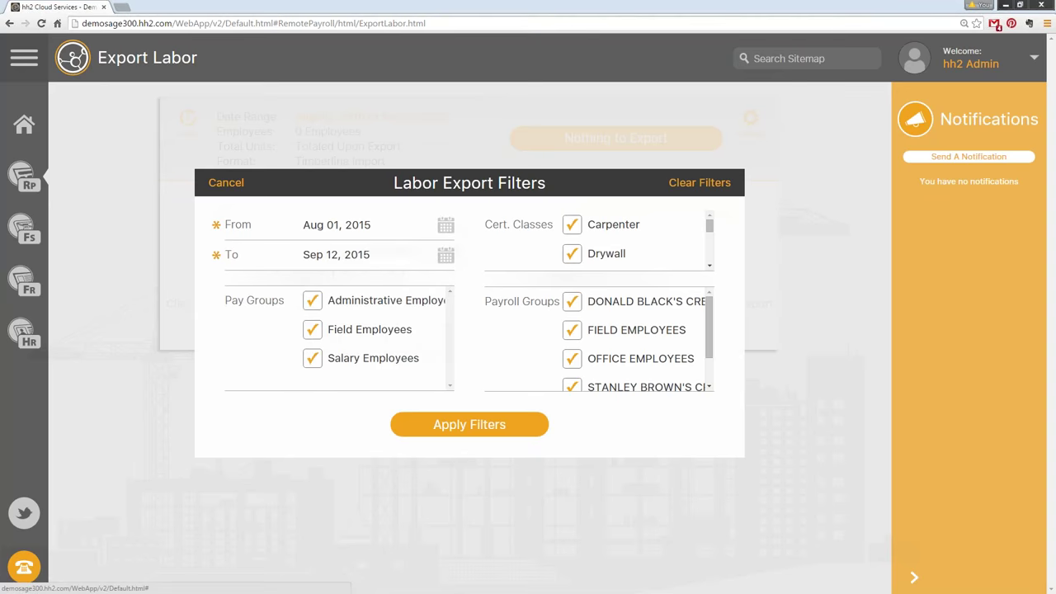
click(448, 261)
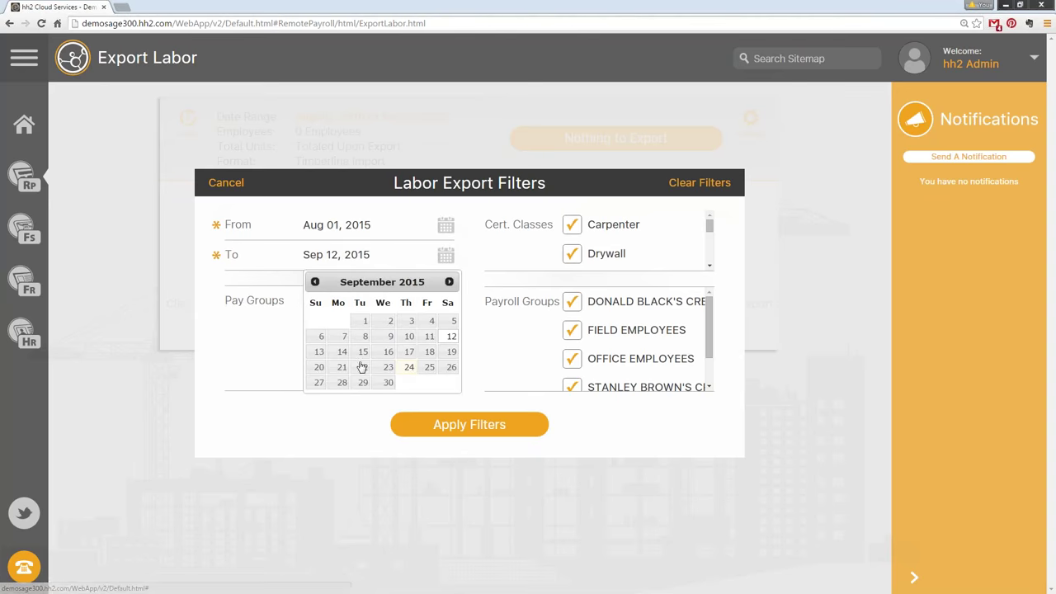
click(387, 382)
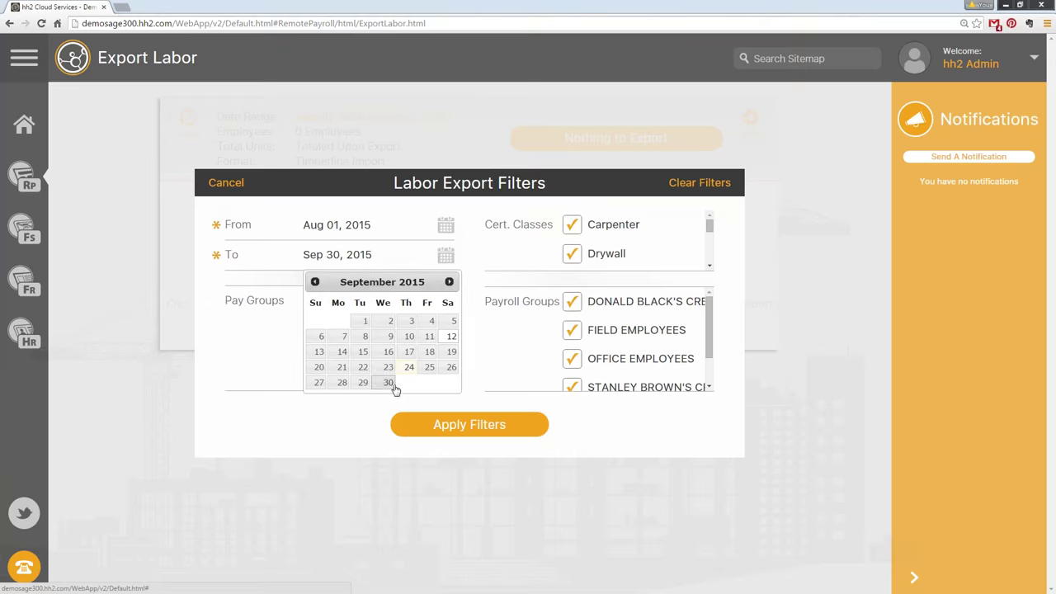
click(470, 424)
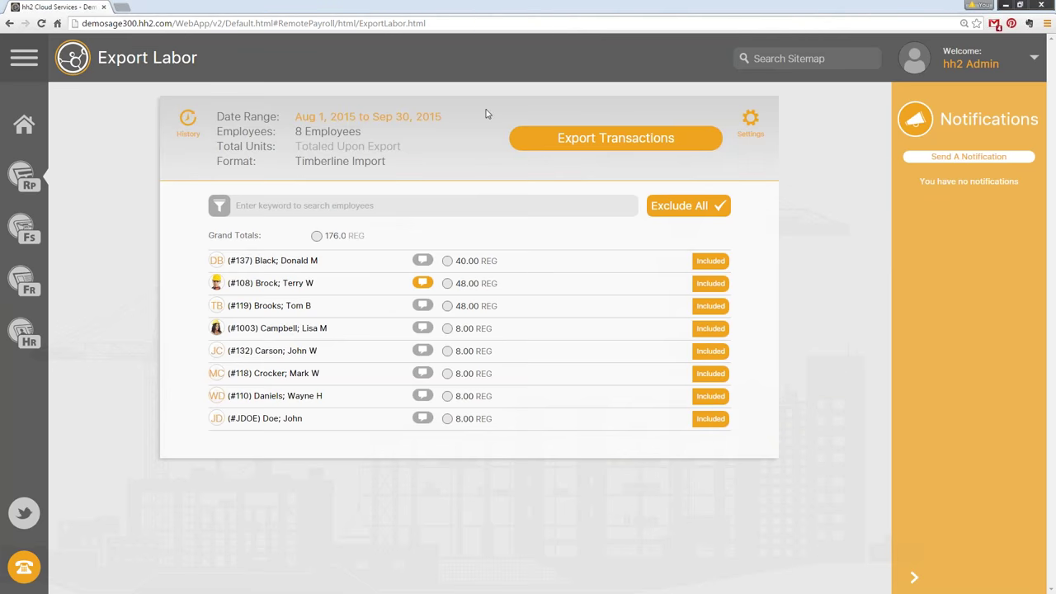
click(372, 119)
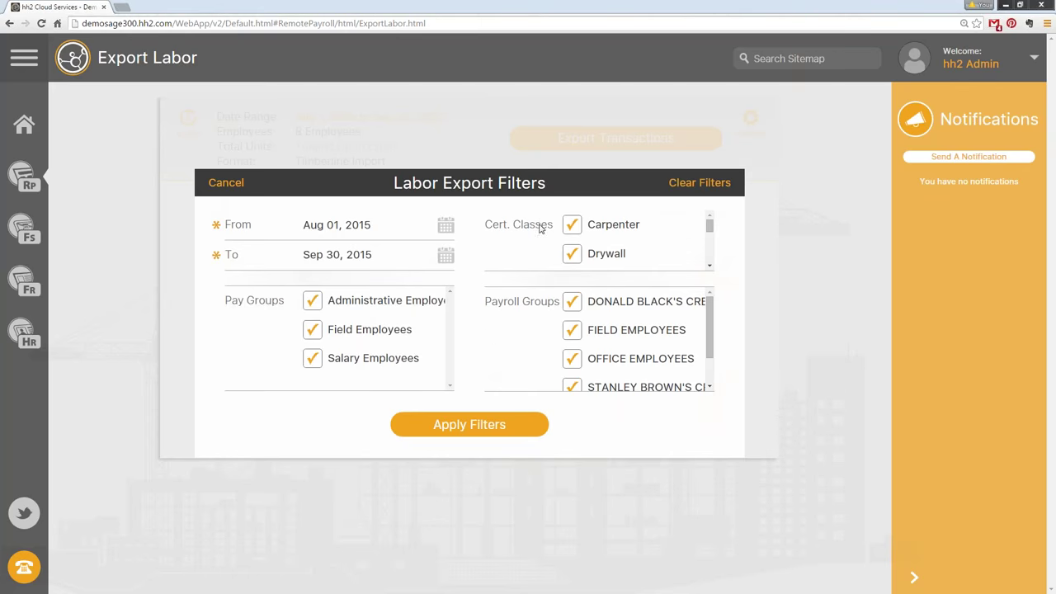
click(221, 182)
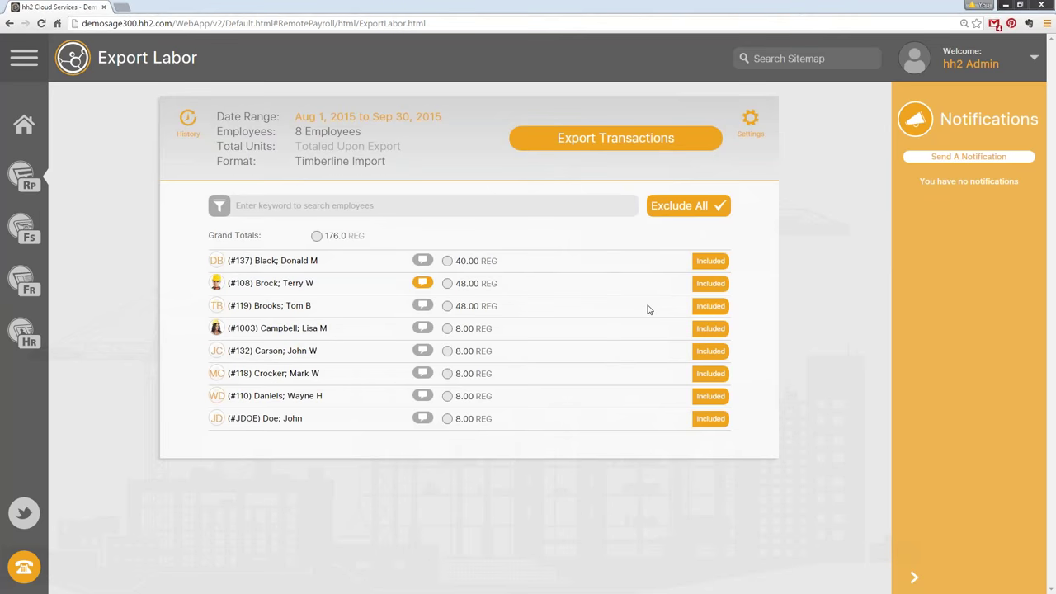
Step: Exclude the employees in the third, fifth and sixth rows, and export the transactions of the remaining employees
click(712, 306)
click(715, 353)
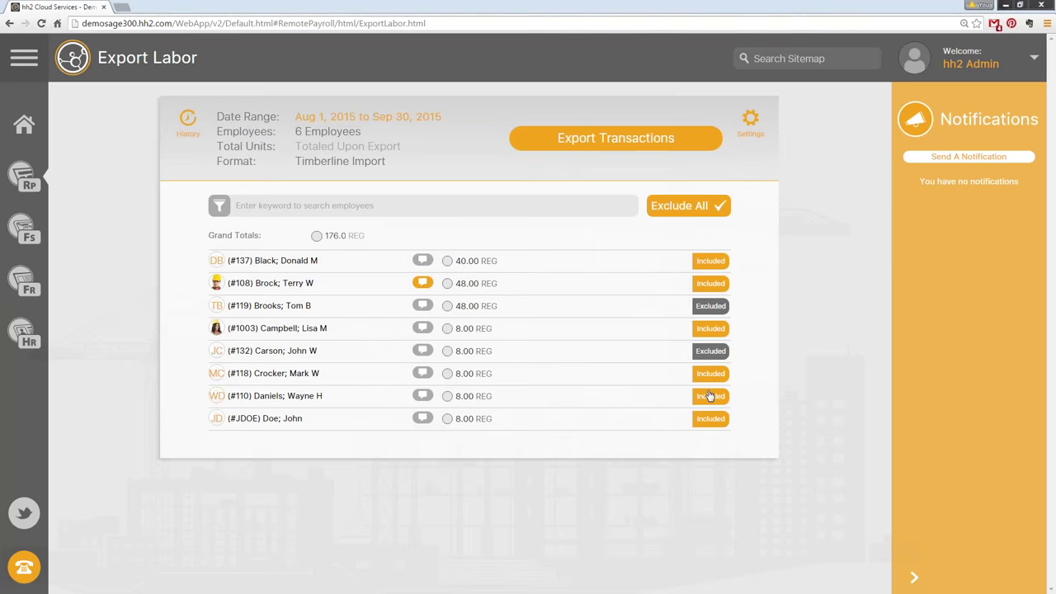
click(710, 373)
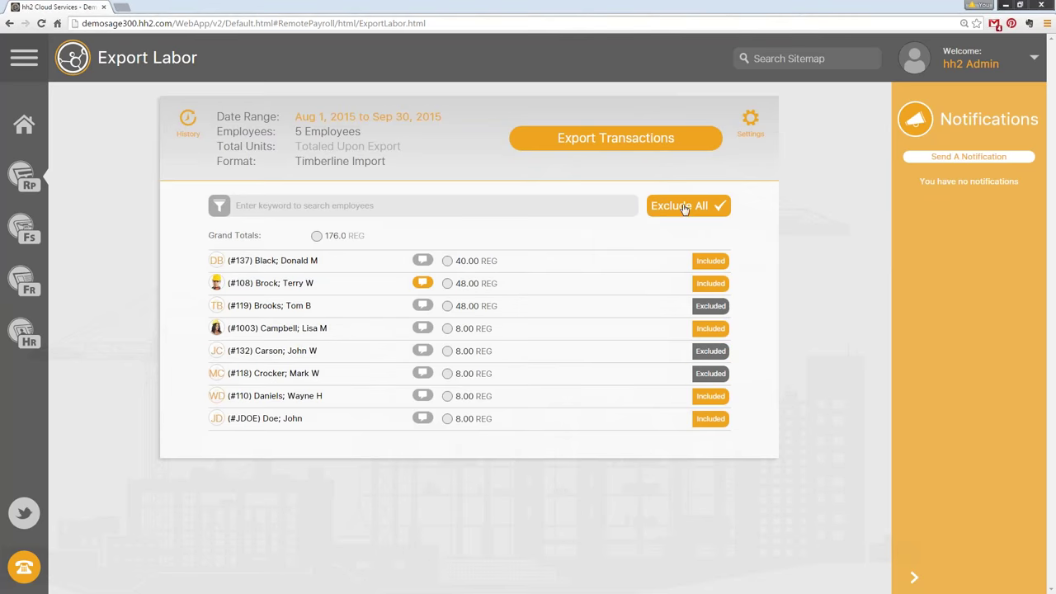
click(611, 138)
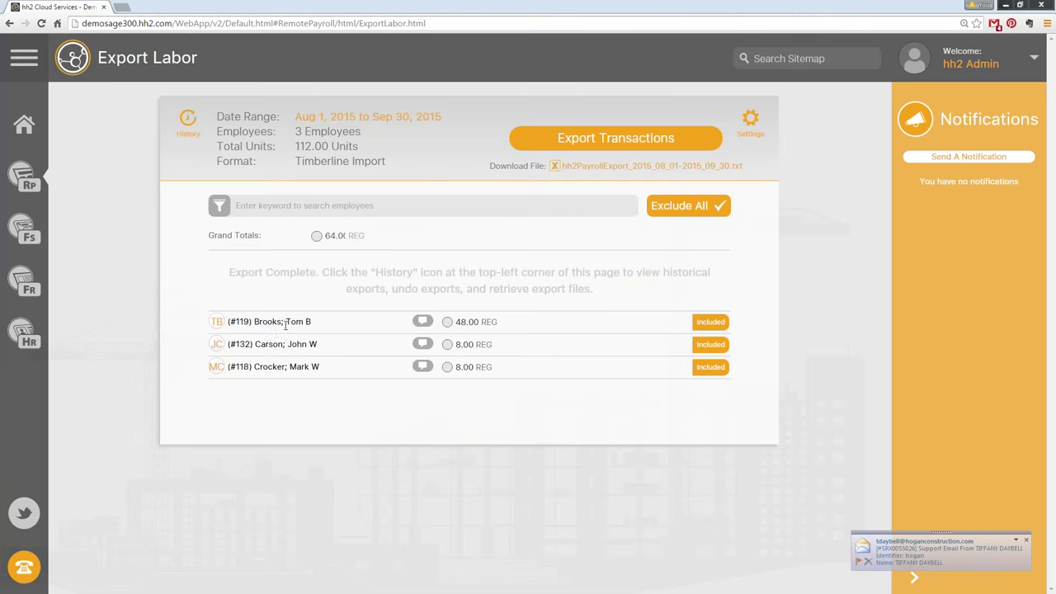
Step: Look at the employee totals in Time Approval and return to Labor Export
click(42, 175)
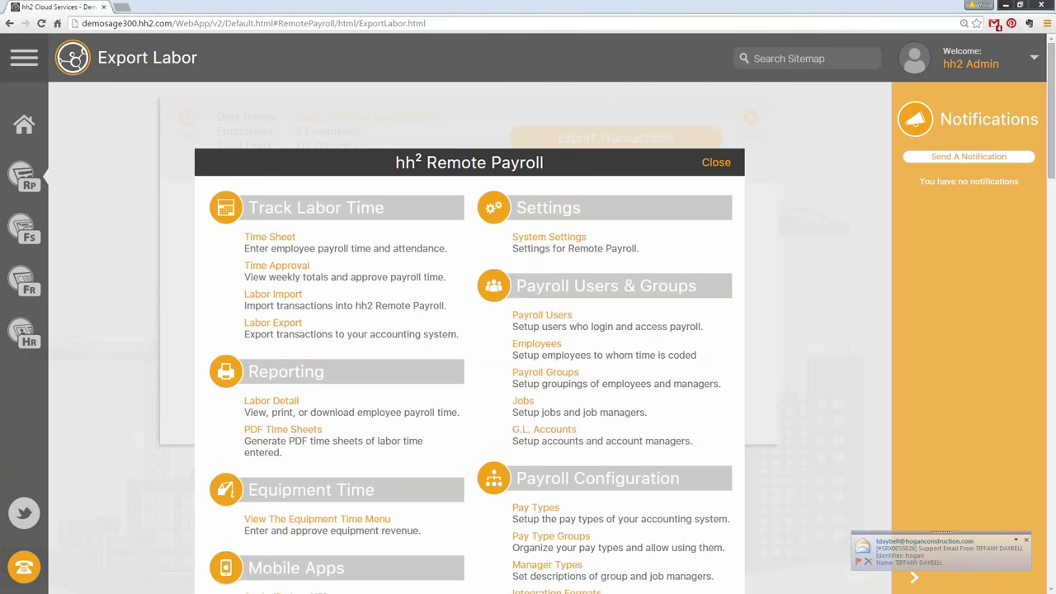
click(282, 272)
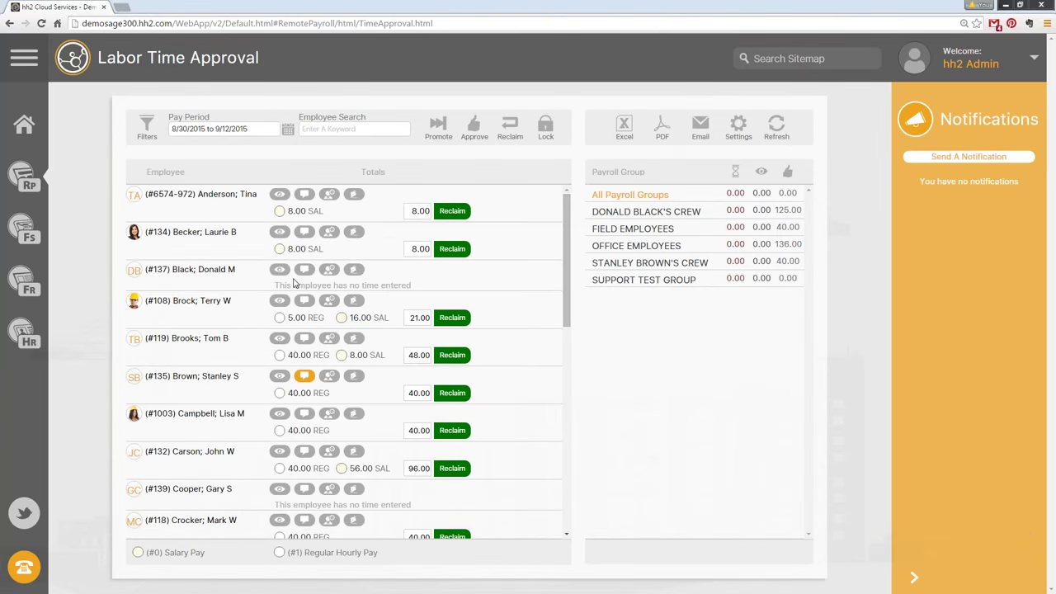
click(27, 229)
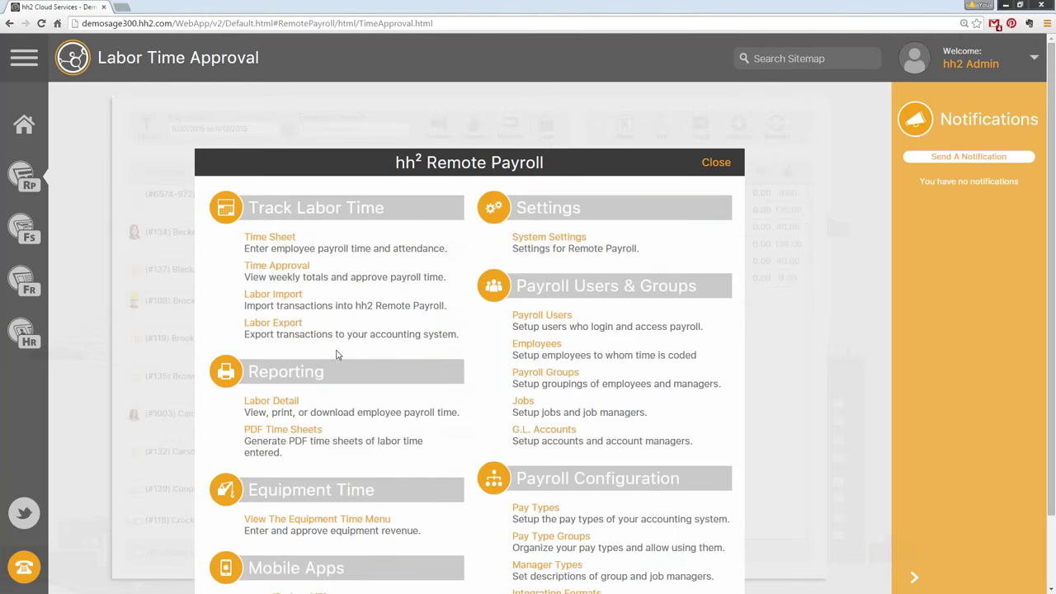
click(272, 325)
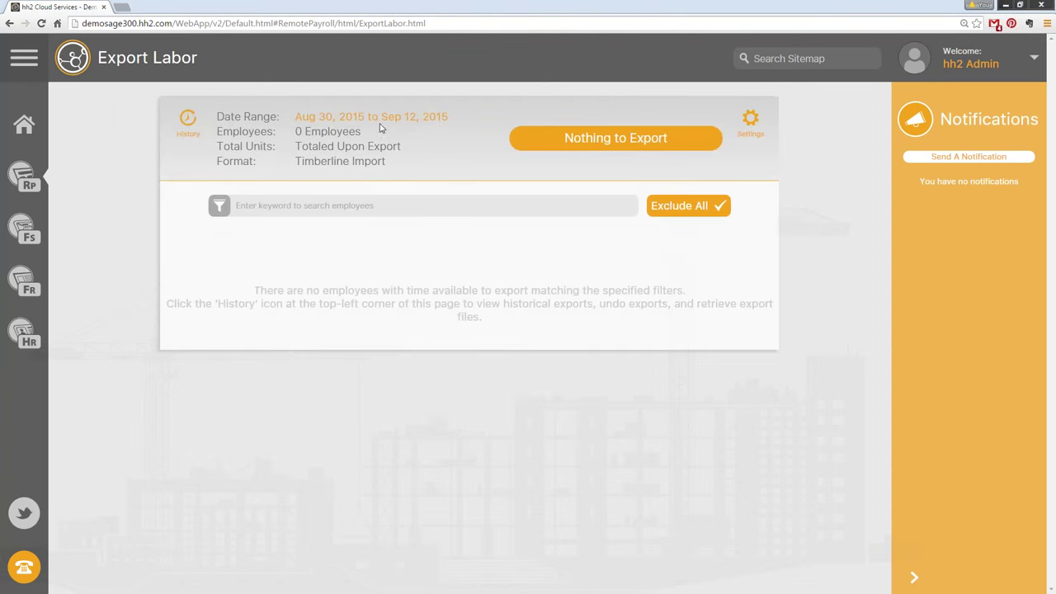
Step: Examine the past exports and their Undo and Get File options in the Labor Export Log
click(190, 124)
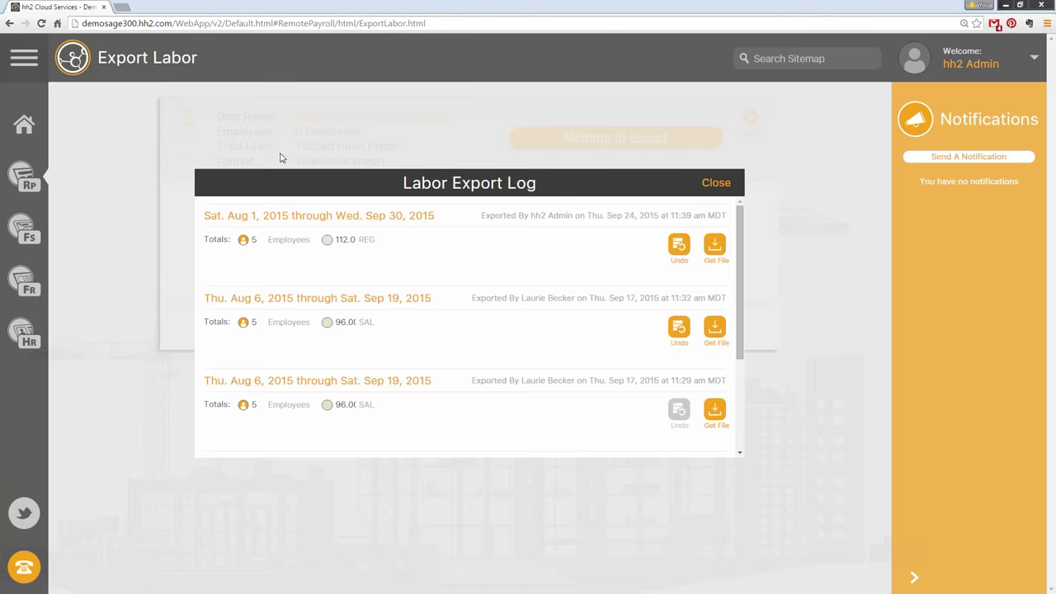
click(714, 185)
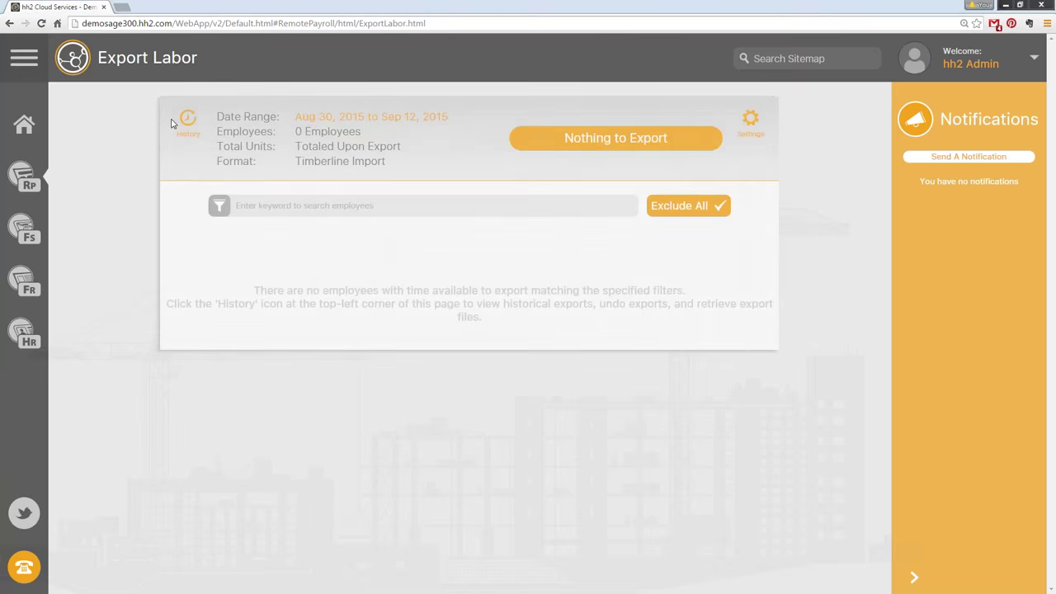
click(190, 124)
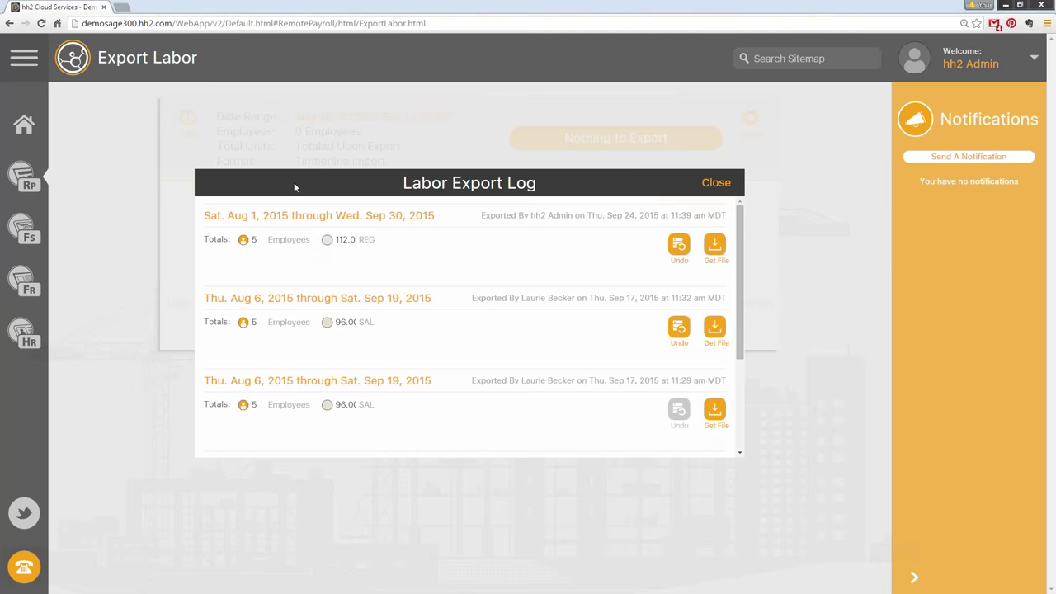
click(714, 183)
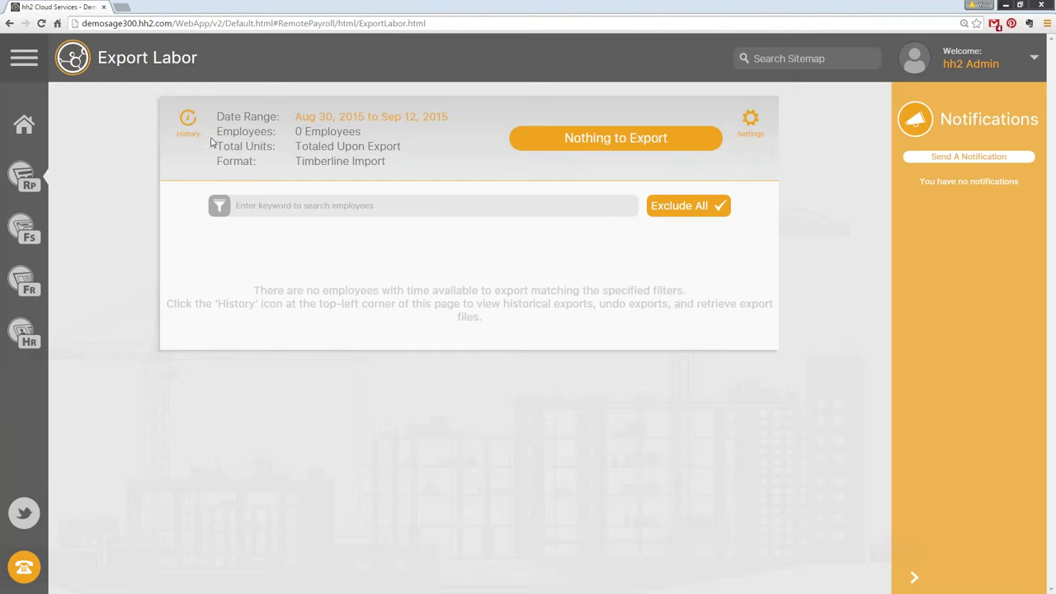
click(189, 124)
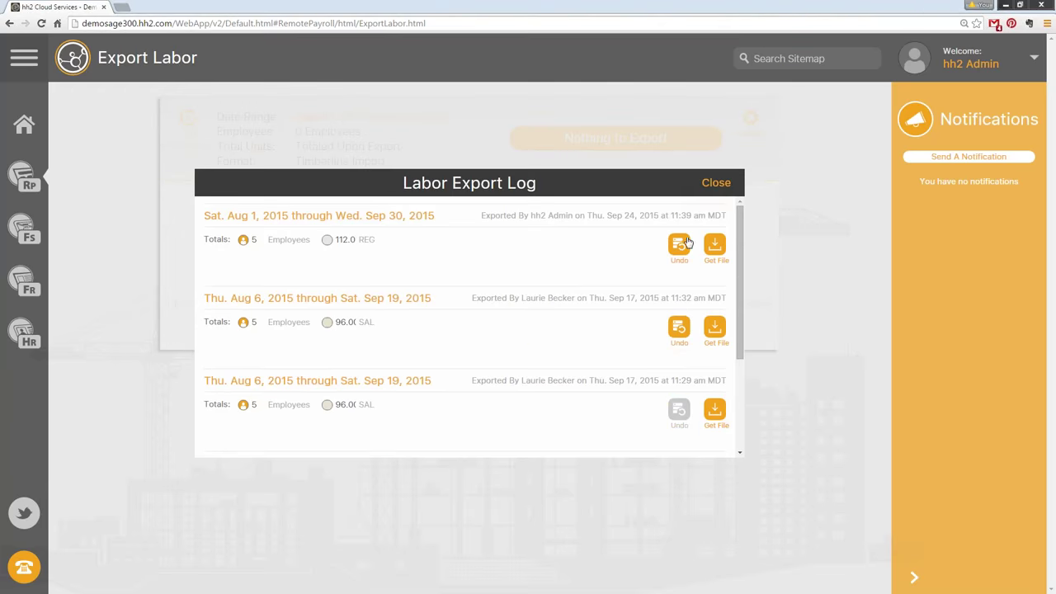
click(714, 183)
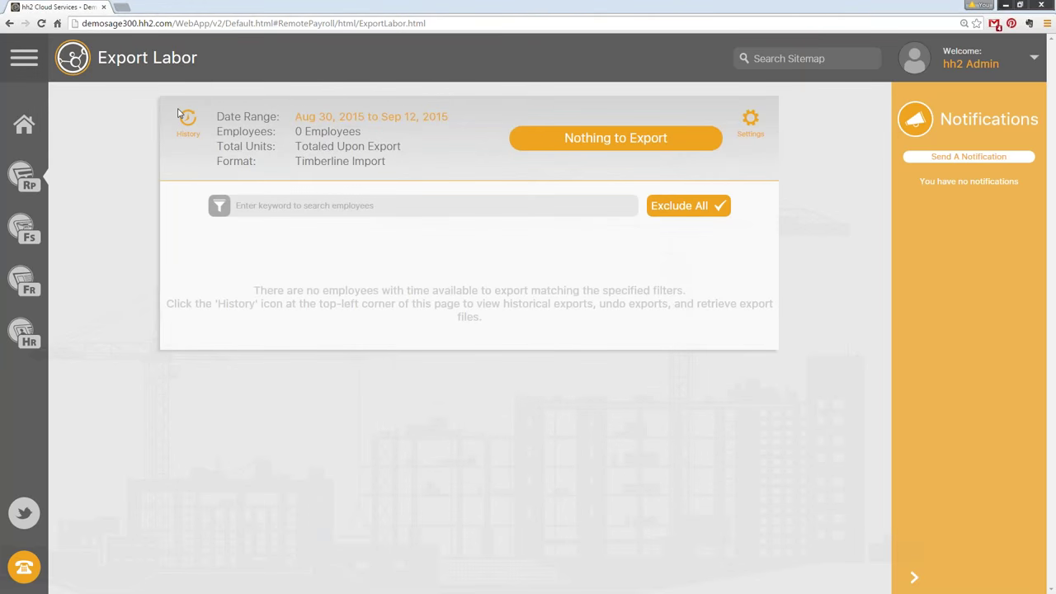
Step: Roll back the newest export, Aug 1 through Sep 30, 2015, in the Labor Export Log and close the log
click(190, 122)
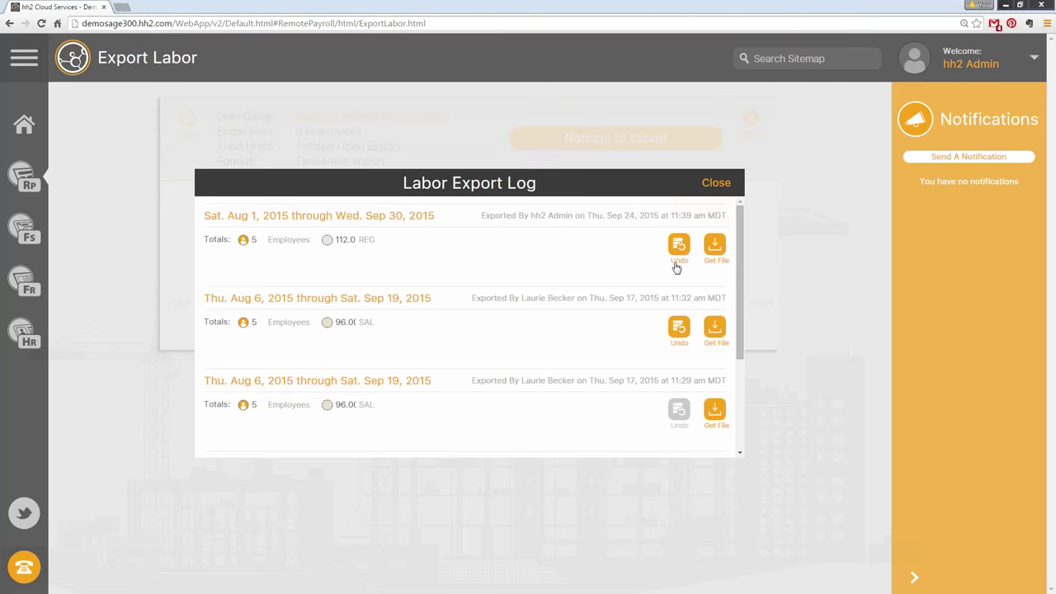
click(679, 245)
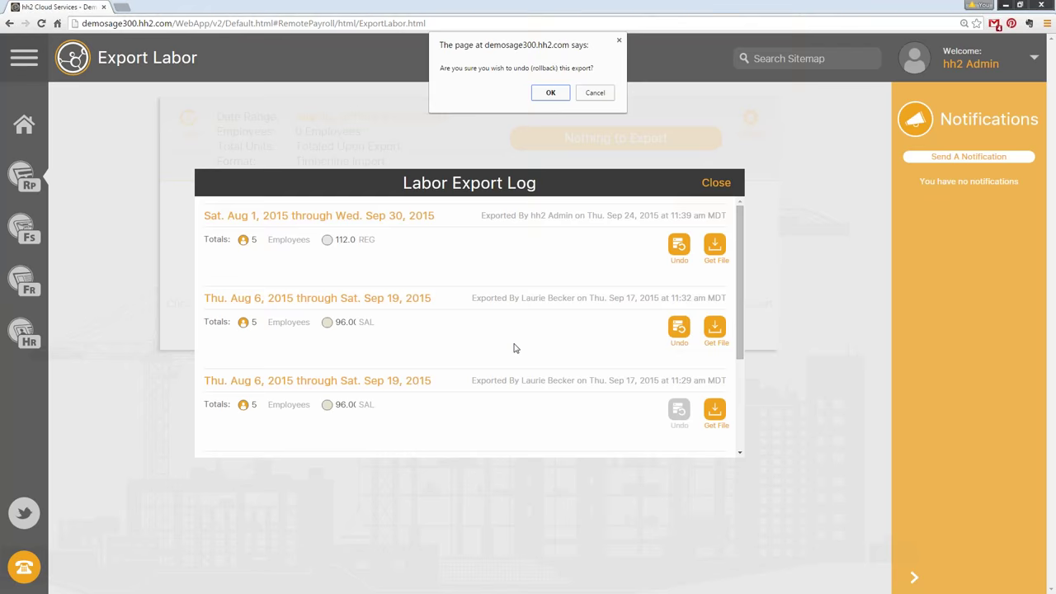
click(547, 93)
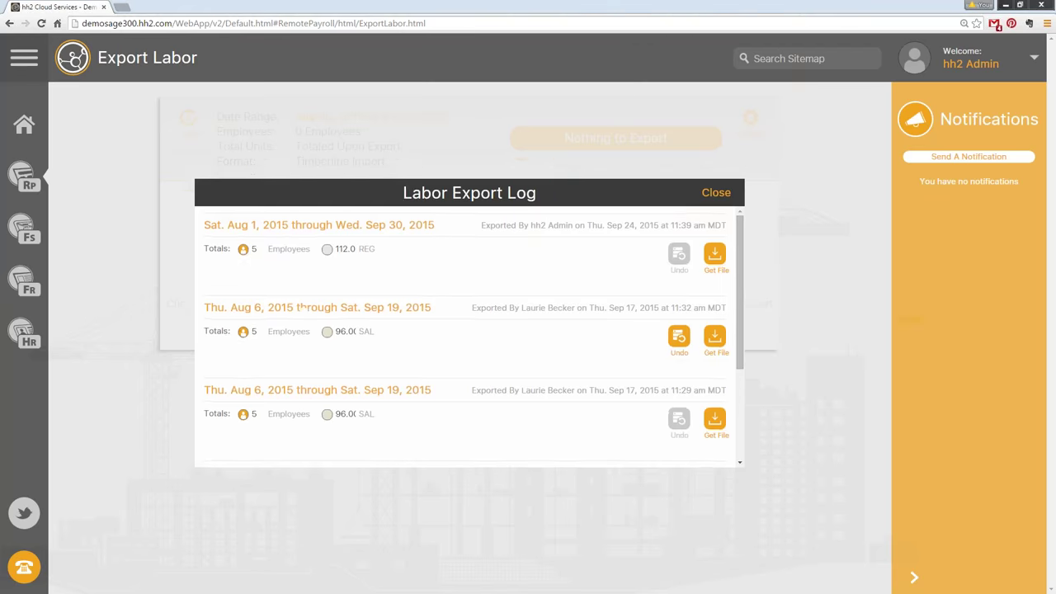
click(715, 182)
Step: Set the labor export filters to run from Aug 01, 2015 to Sep 30, 2015 and apply them
click(401, 122)
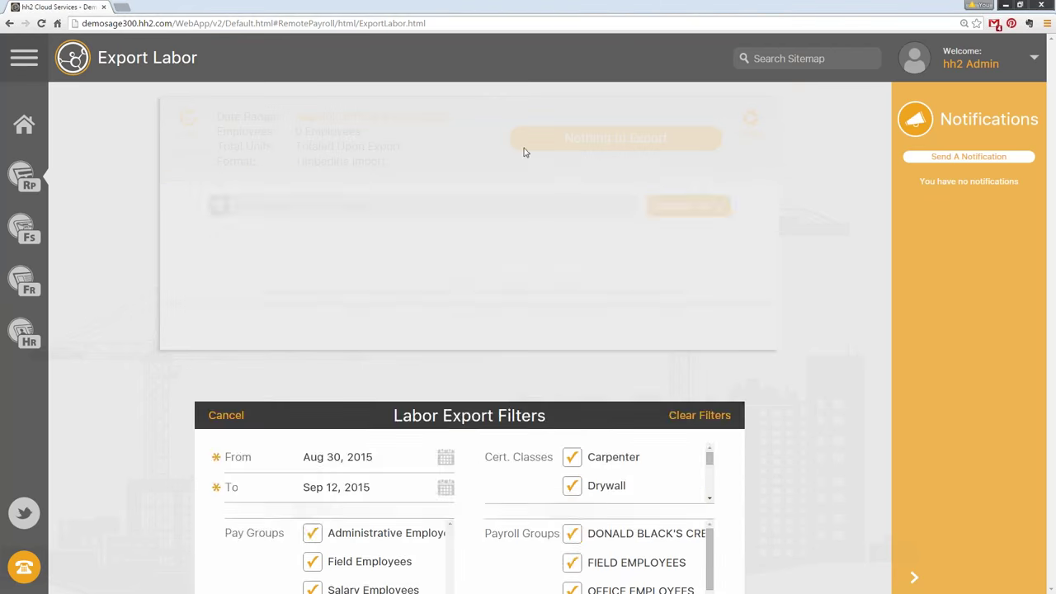
click(445, 224)
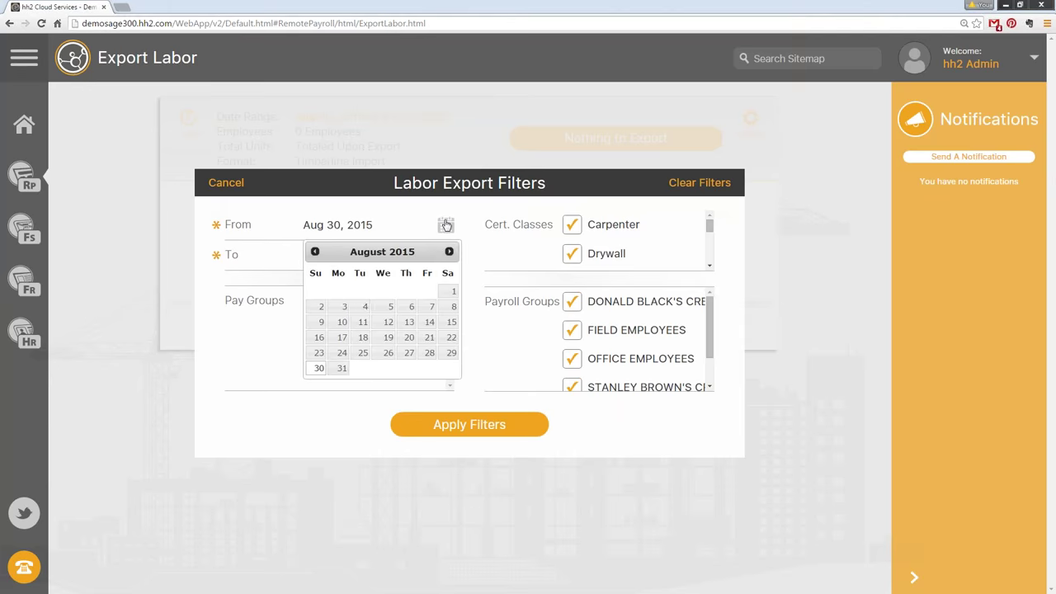
click(452, 291)
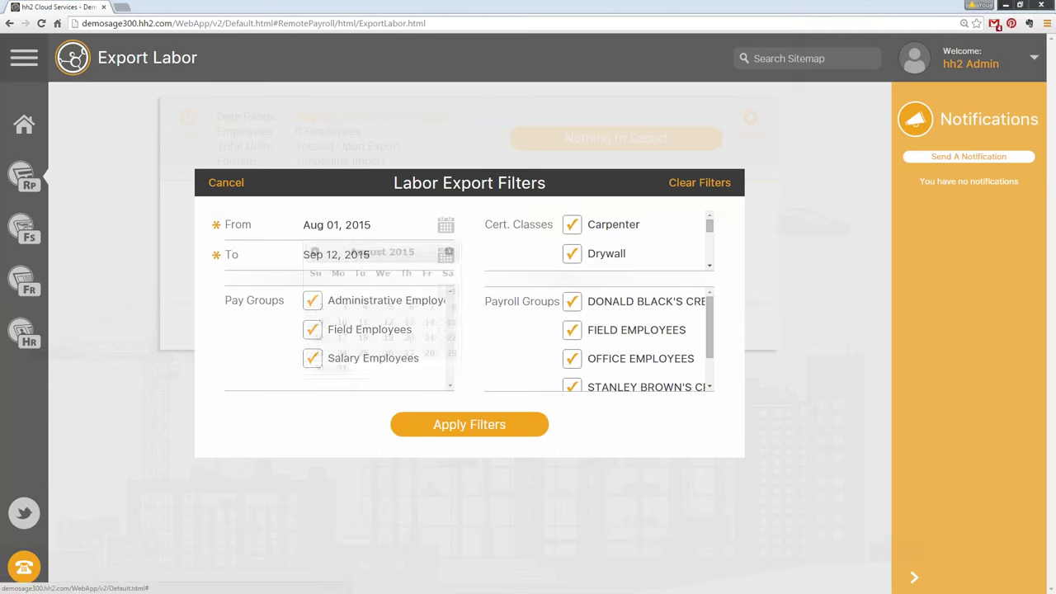
click(471, 425)
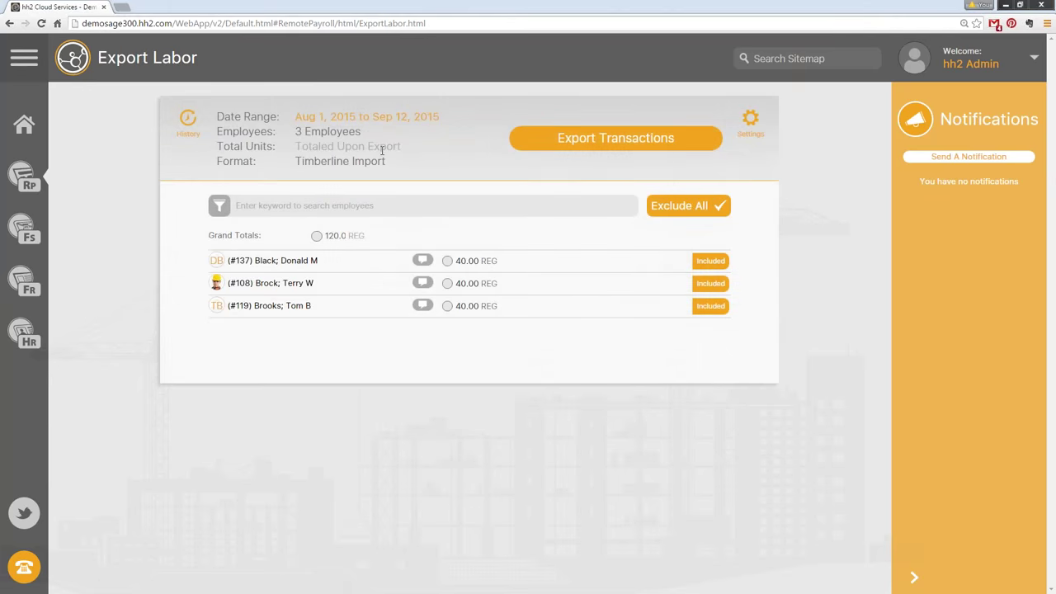
click(404, 122)
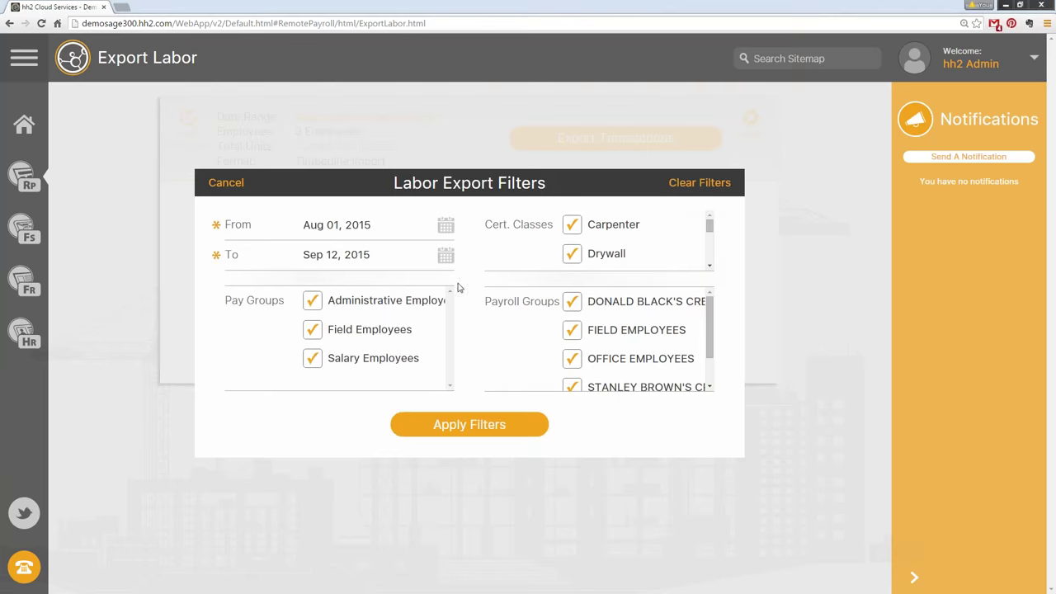
click(446, 254)
click(387, 382)
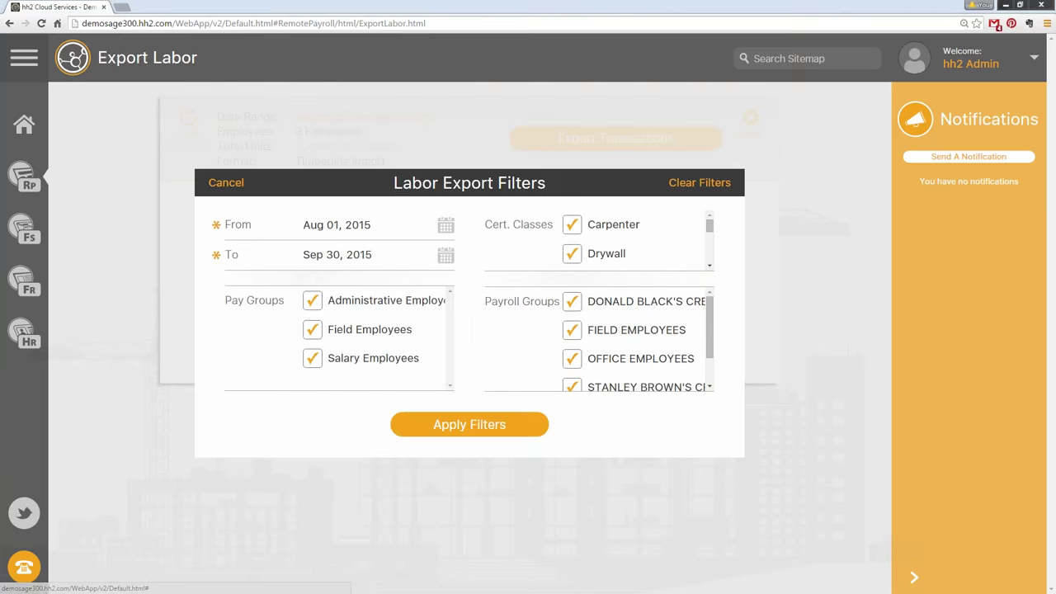
click(478, 424)
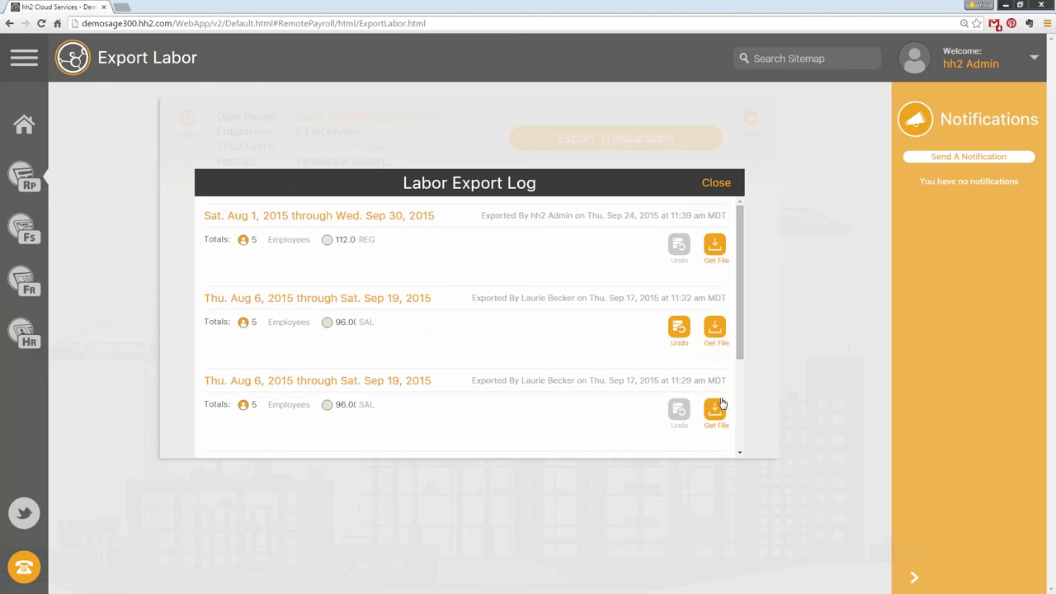
Step: Look through the older entries in the Labor Export Log and close it
drag(738, 212, 736, 294)
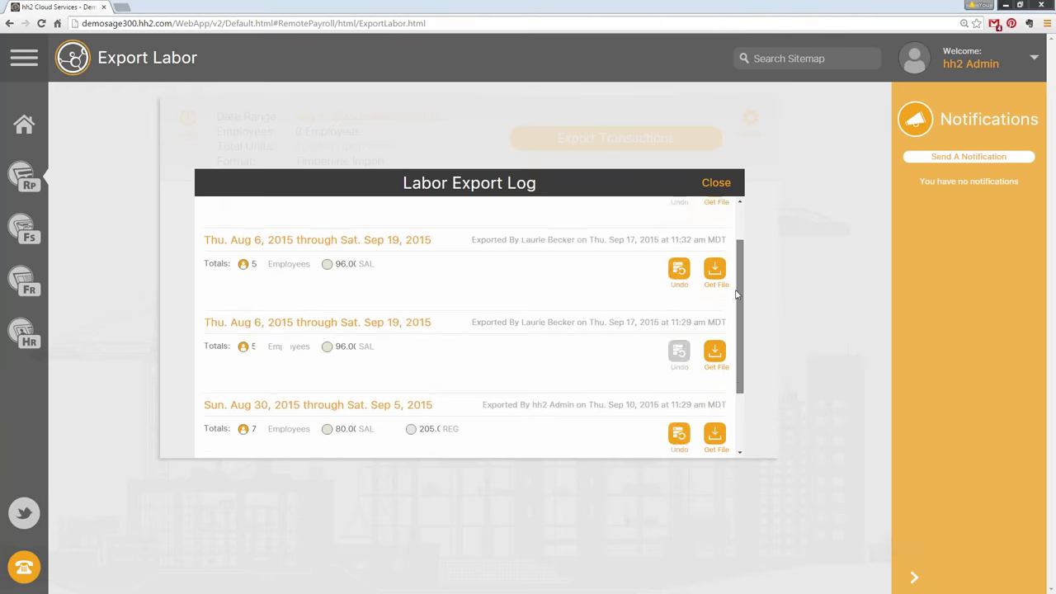
scroll(724, 247, down, 1)
scroll(719, 198, up, 3)
click(716, 182)
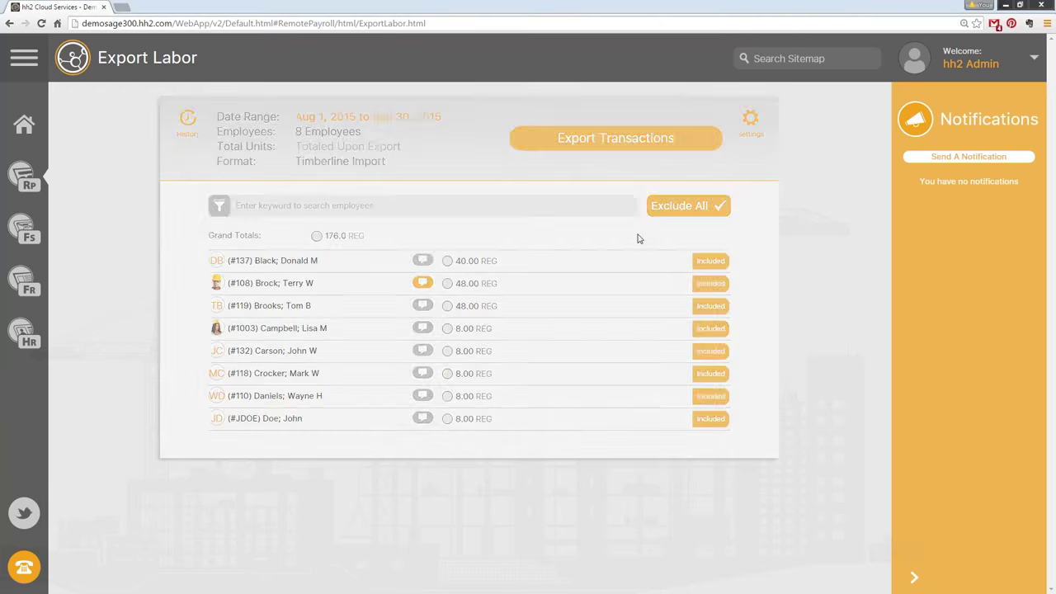
Step: Export the transactions of all included employees and open the download hh2PayrollExport_2015_08_01-2015_09_30.txt, dismissing the WinRAR license notice
click(534, 140)
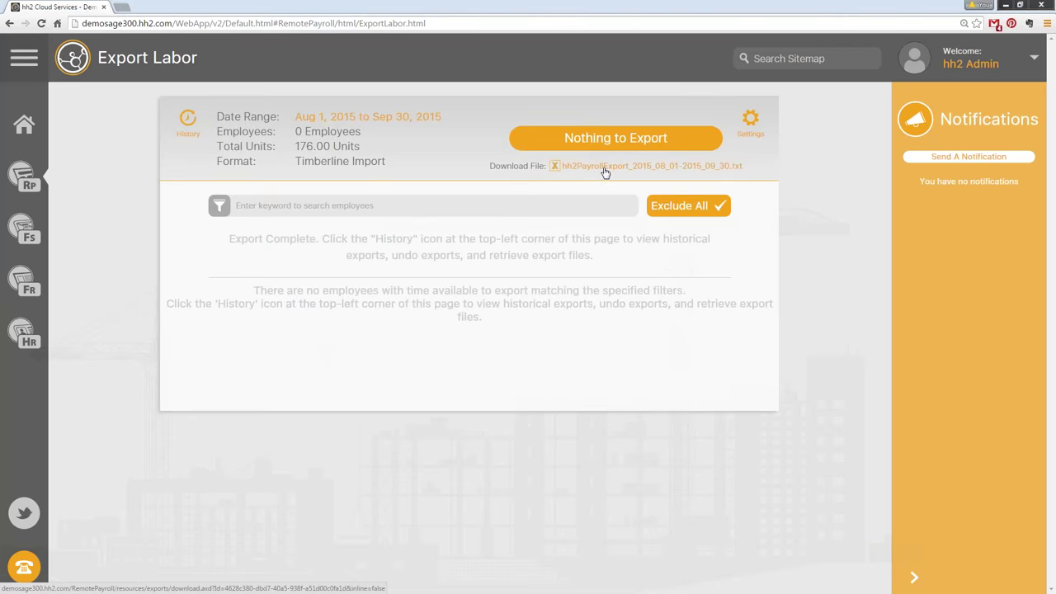
click(607, 167)
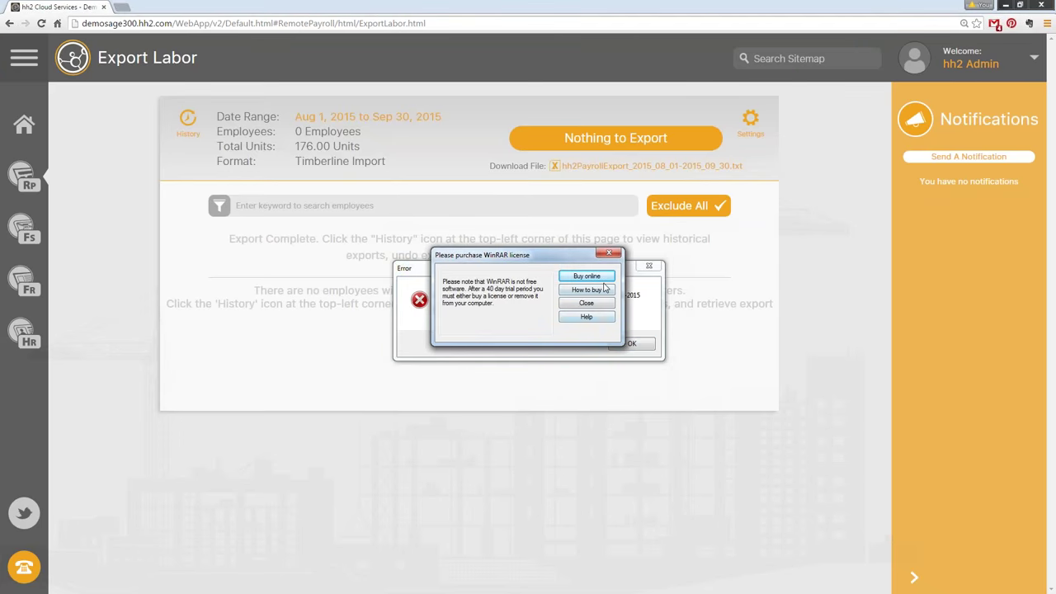
click(573, 303)
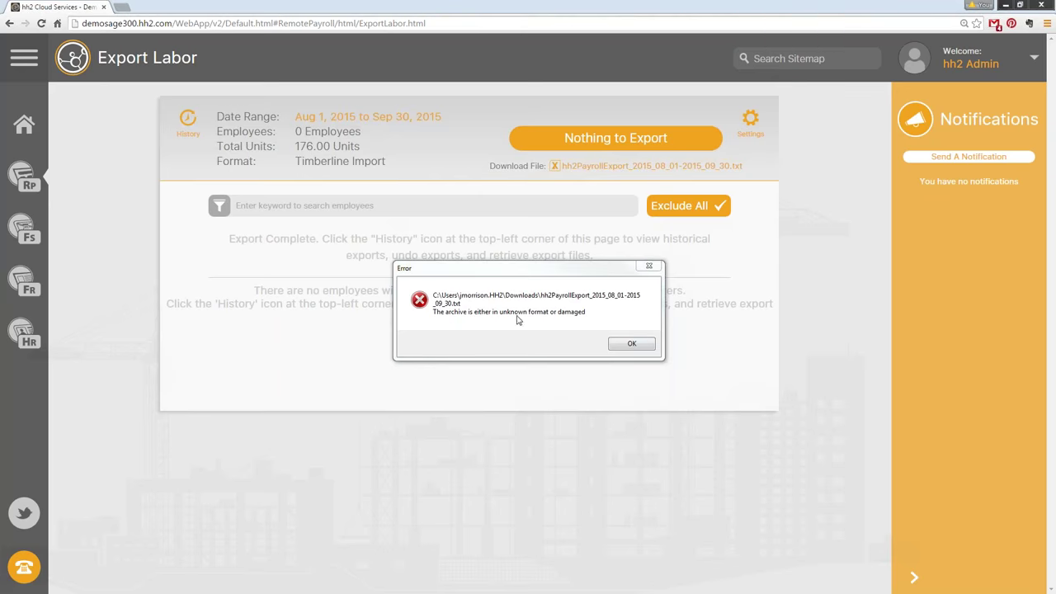
Step: Dismiss the WinRAR archive error and open Remote Payroll's Time Approval page to view the employees' time
click(625, 352)
click(624, 353)
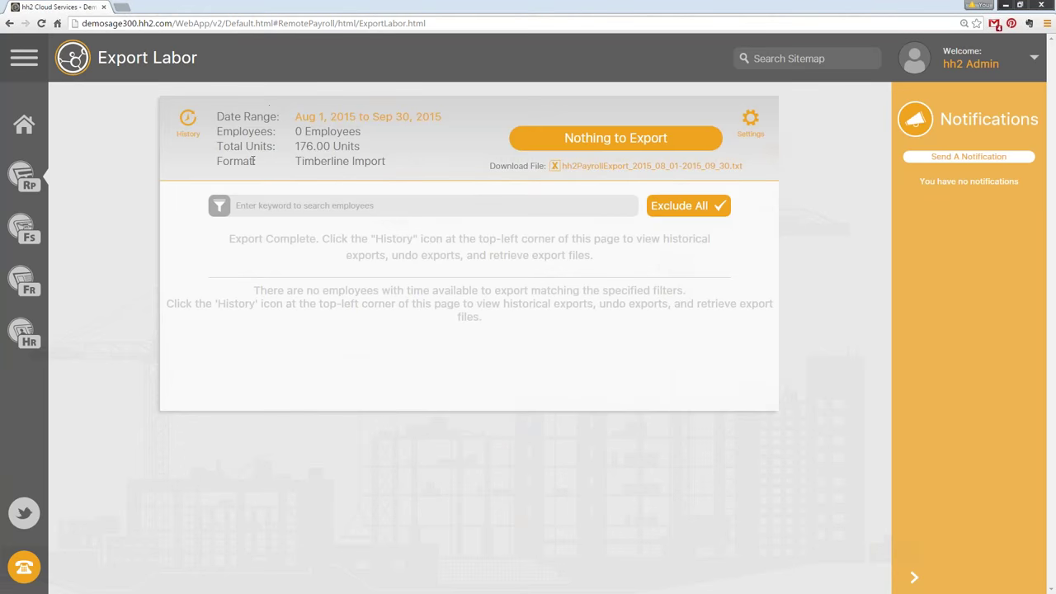
click(25, 177)
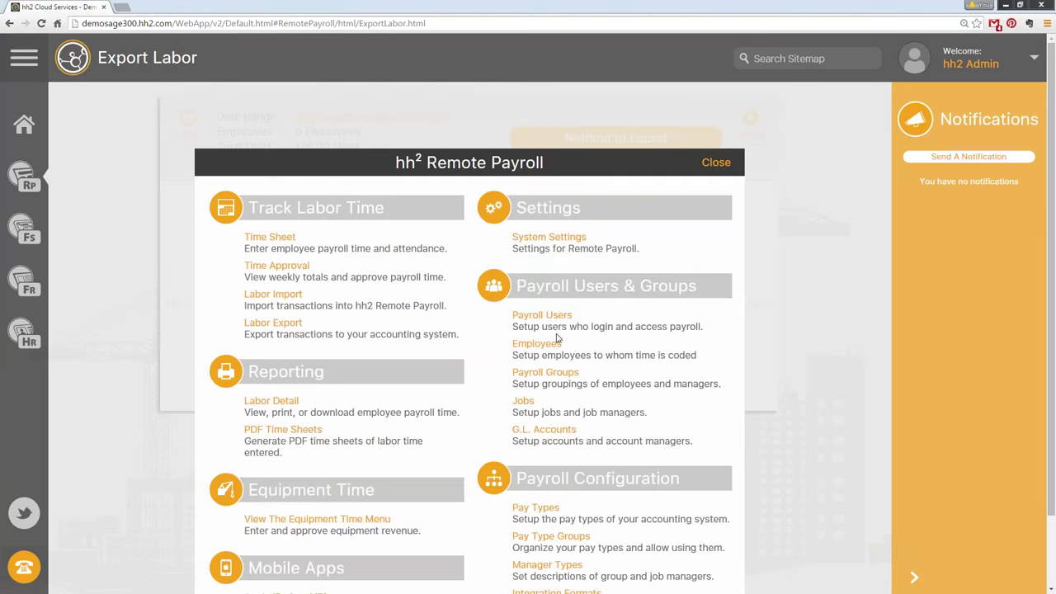
click(281, 266)
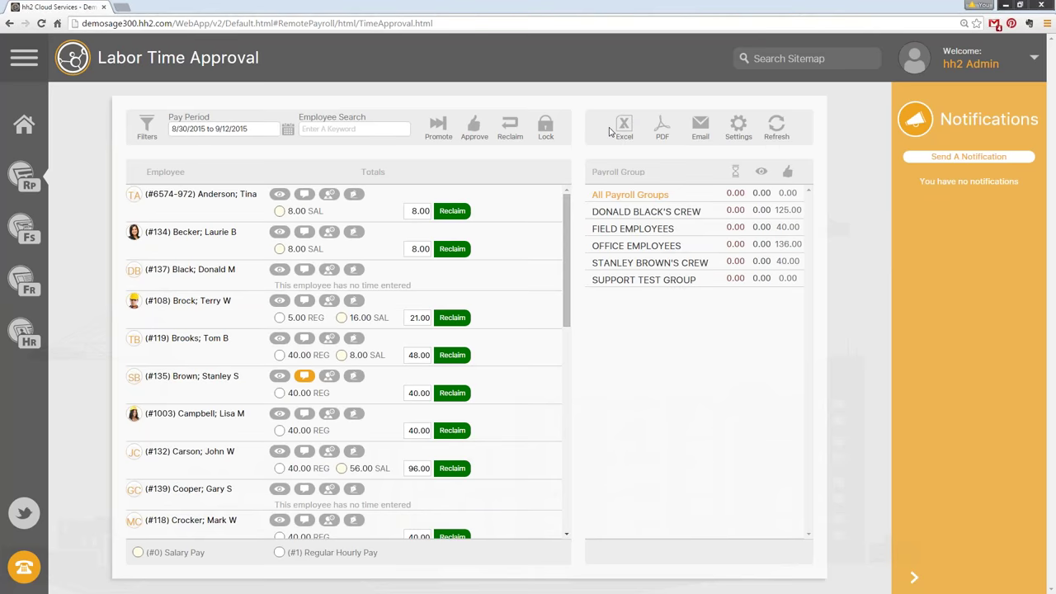
Step: Return to Labor Export, check the formats available in the Labor Export Settings, and cancel without changing them
click(27, 180)
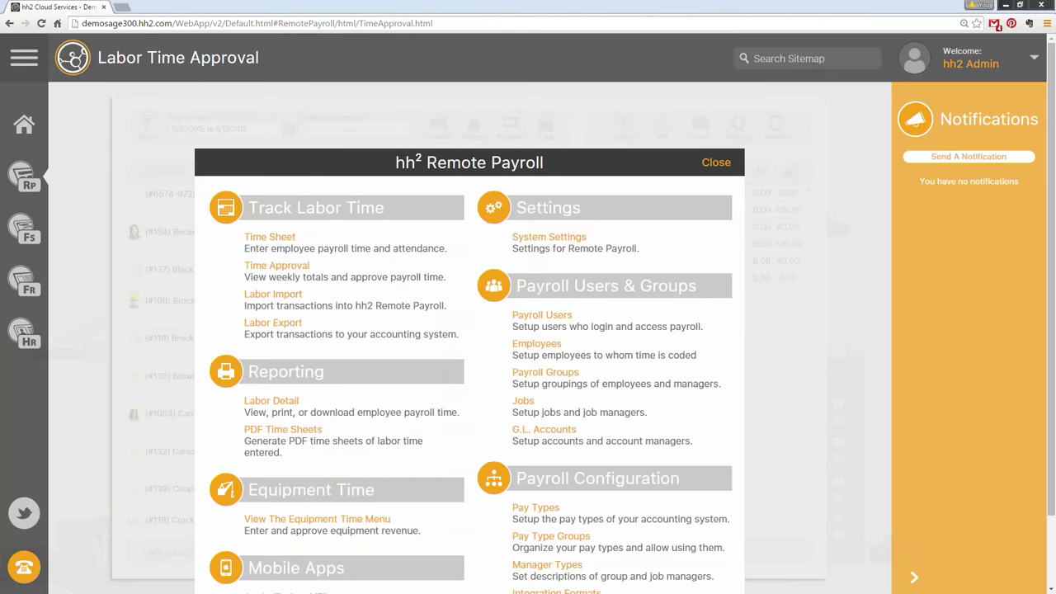
click(275, 324)
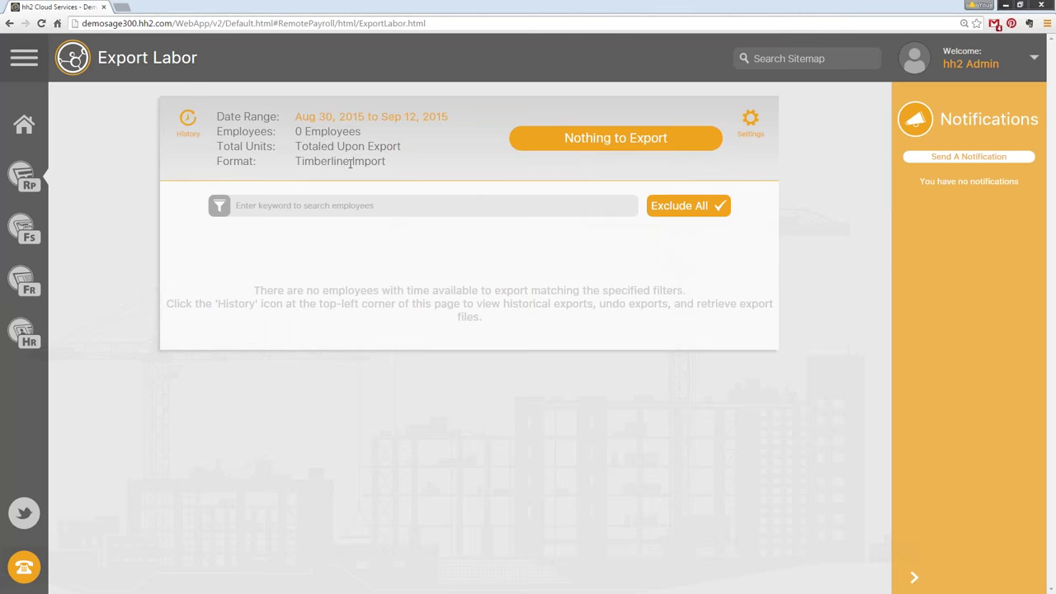
click(751, 119)
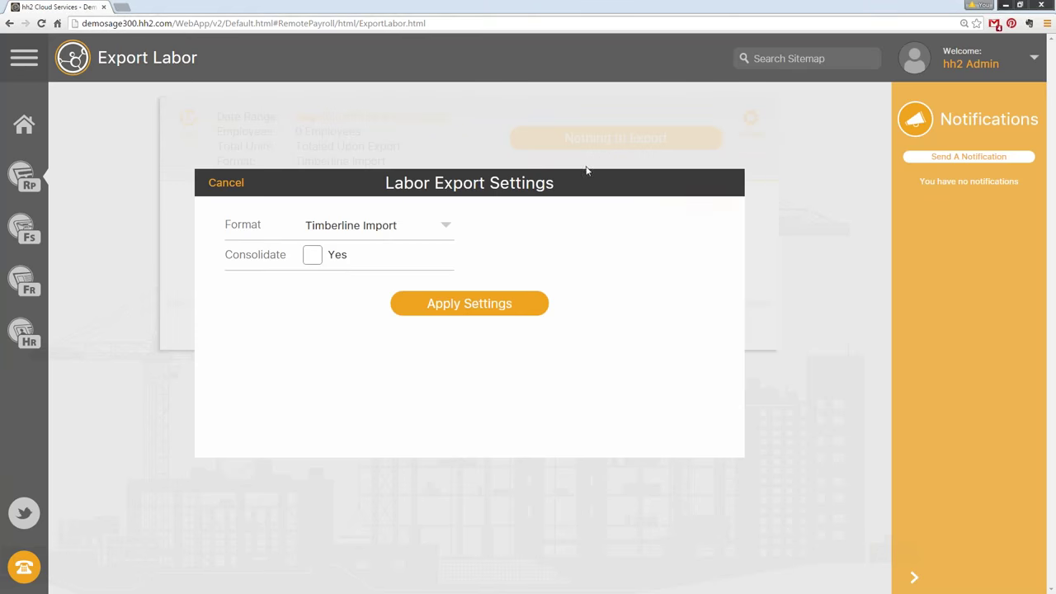
click(446, 225)
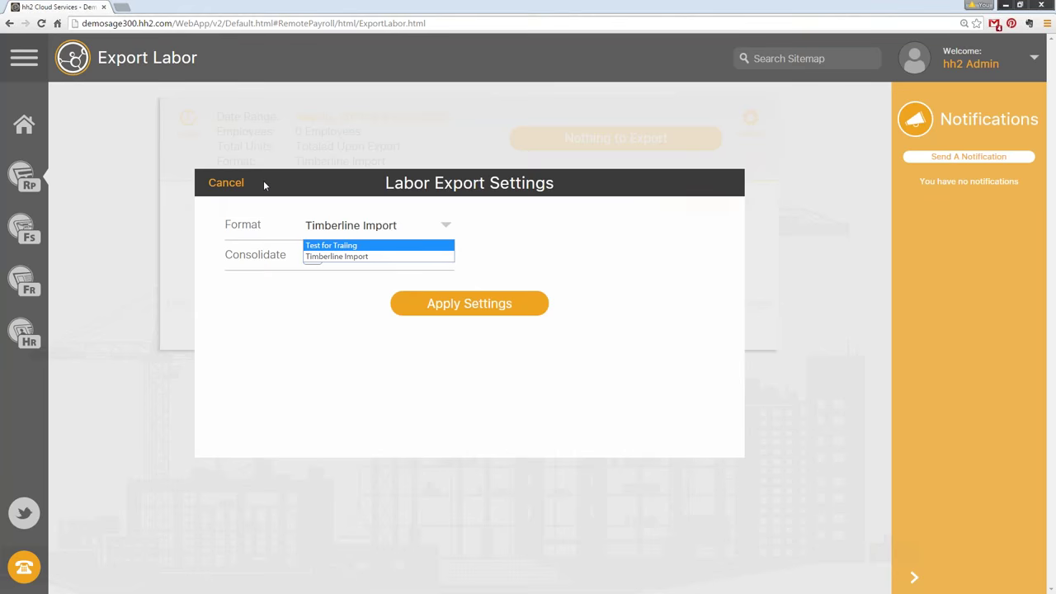
click(235, 183)
Step: Create a new active integration format named Project Manager in Integration Format Setup
click(29, 178)
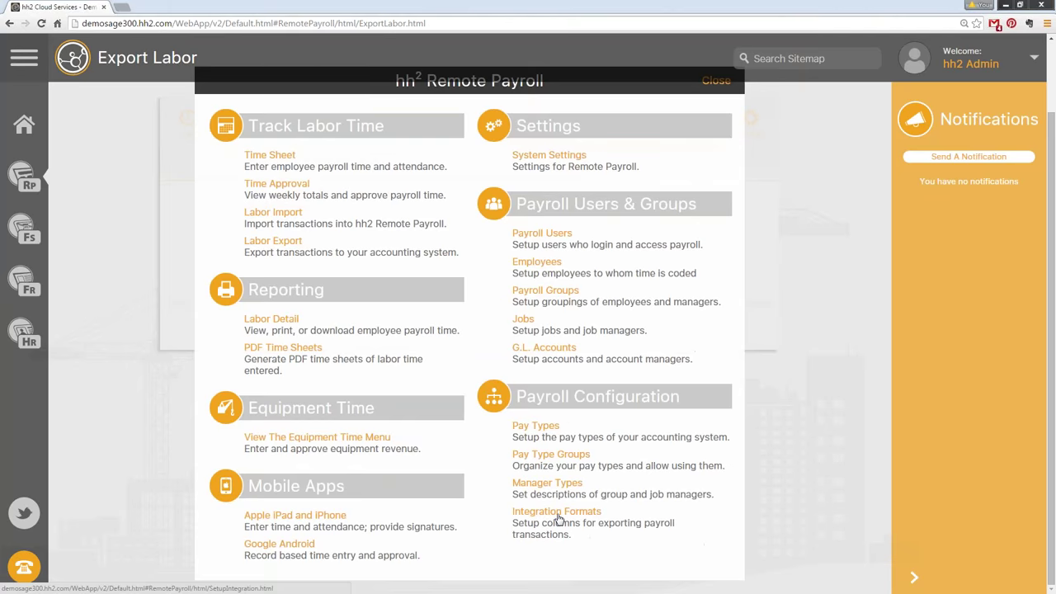
click(557, 518)
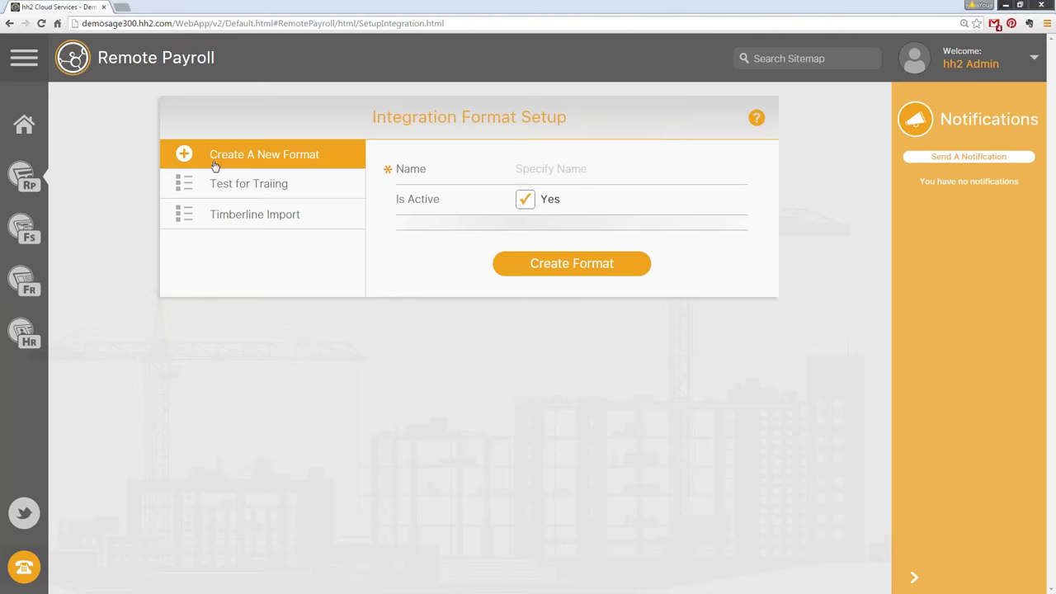
click(518, 173)
text(Project Manager Re)
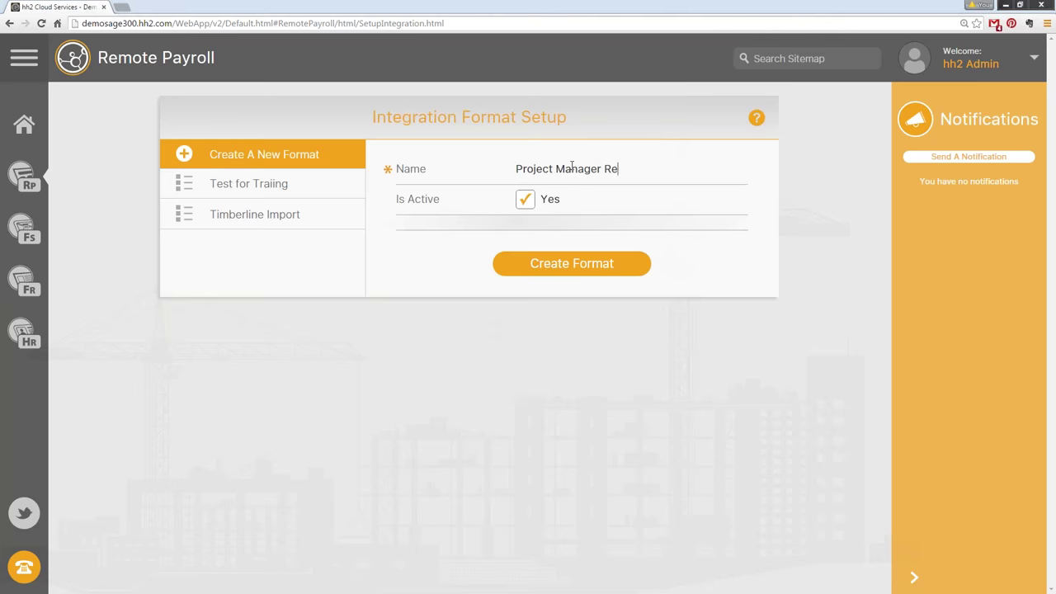
text(po)
key(BackSpace)
key(BackSpace)
key(BackSpace)
key(BackSpace)
click(555, 274)
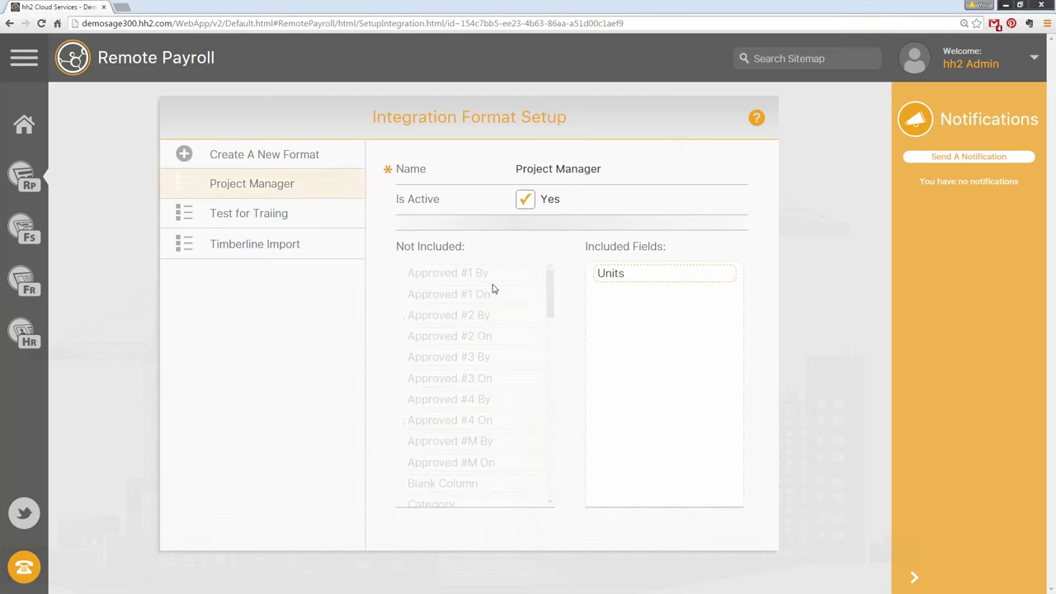
Step: Add Approved #4 On, Certified Class and Certified Class Name to the Project Manager format's included fields
drag(547, 289, 547, 320)
double_click(449, 321)
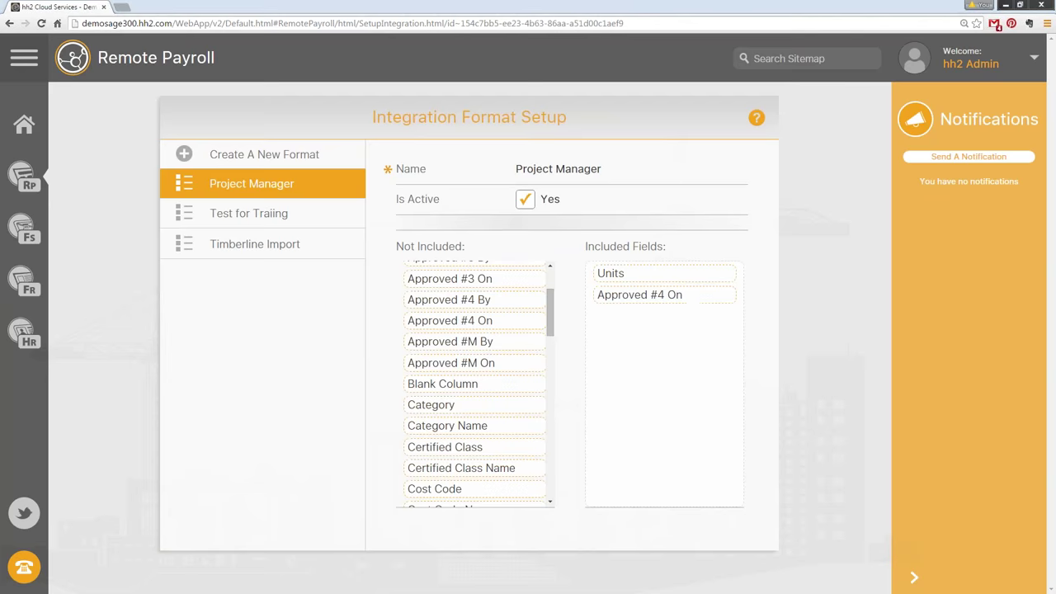
drag(445, 446, 644, 396)
drag(461, 467, 676, 413)
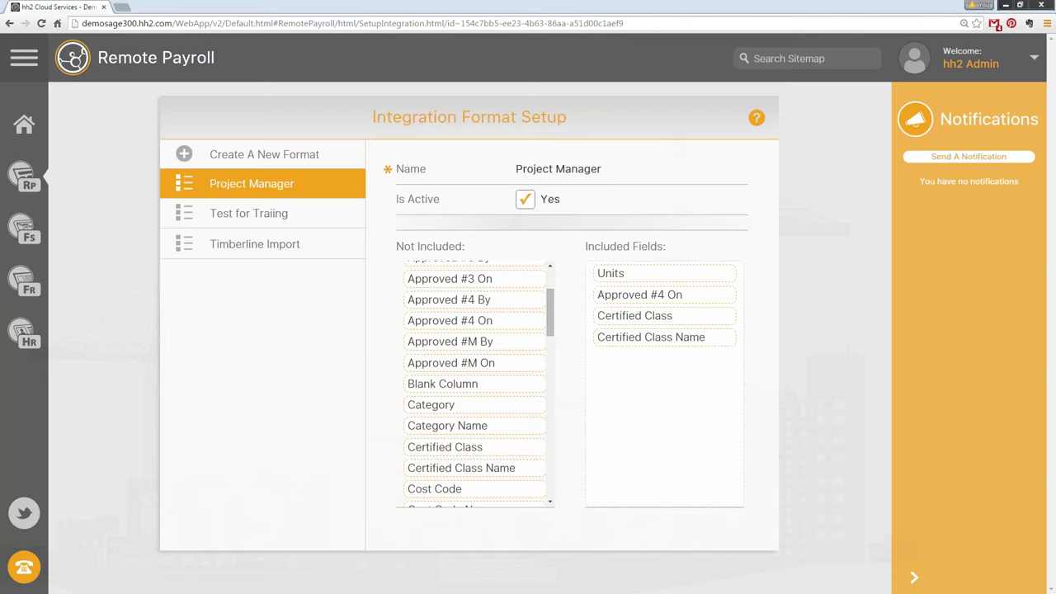
Step: Check the Labor Export Settings for the Project Manager format and cancel without changing the selected format
click(23, 178)
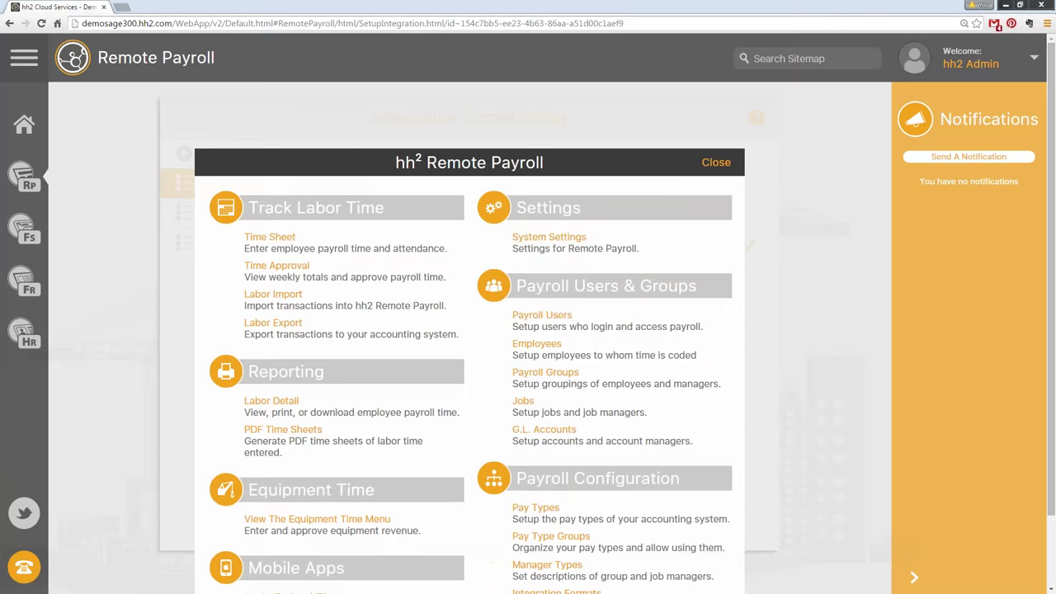
click(387, 330)
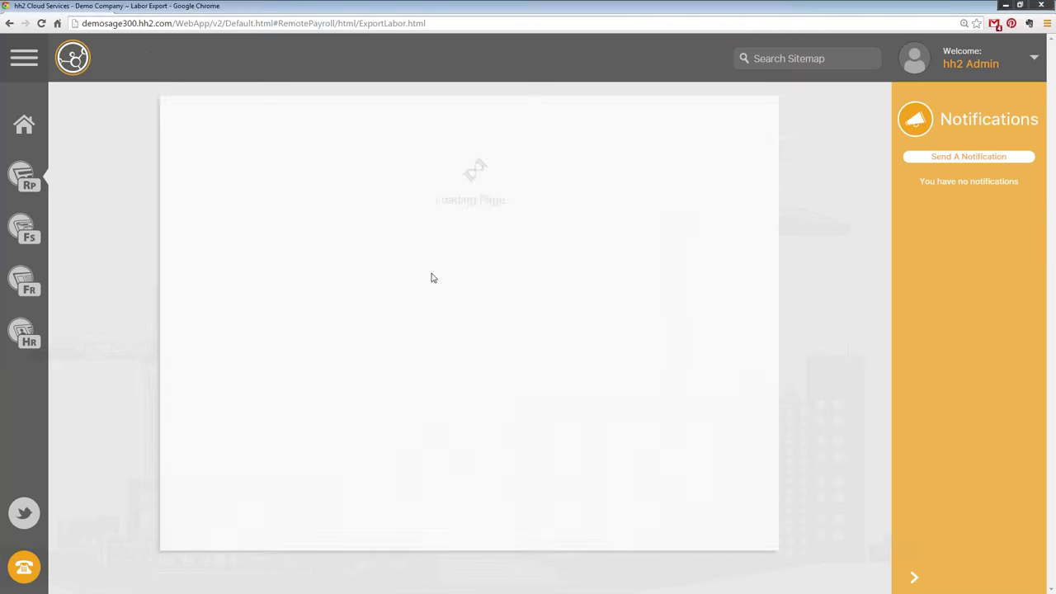
click(746, 120)
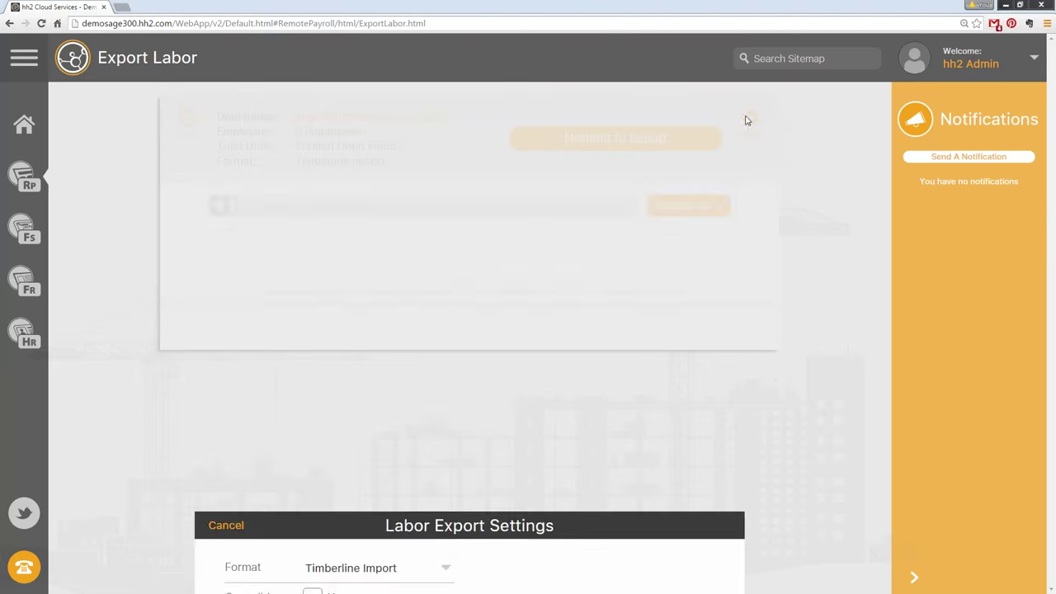
click(440, 226)
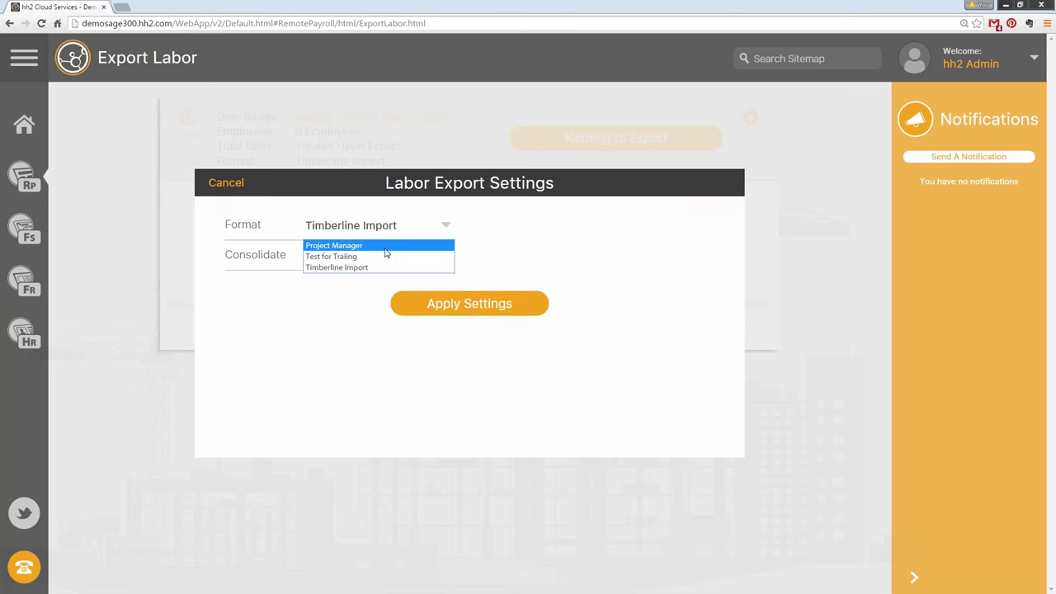
click(612, 208)
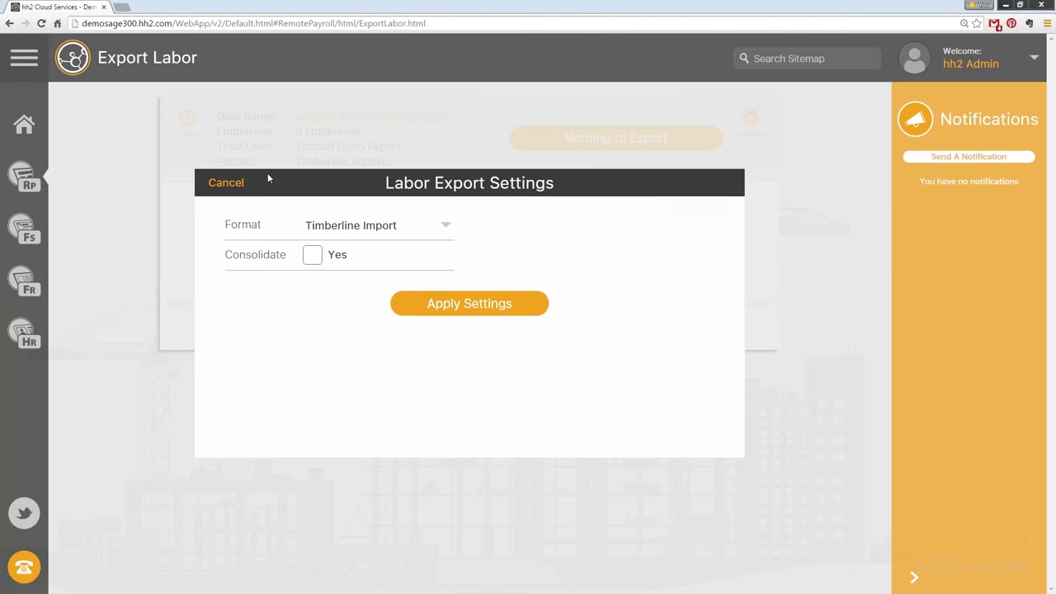
click(228, 183)
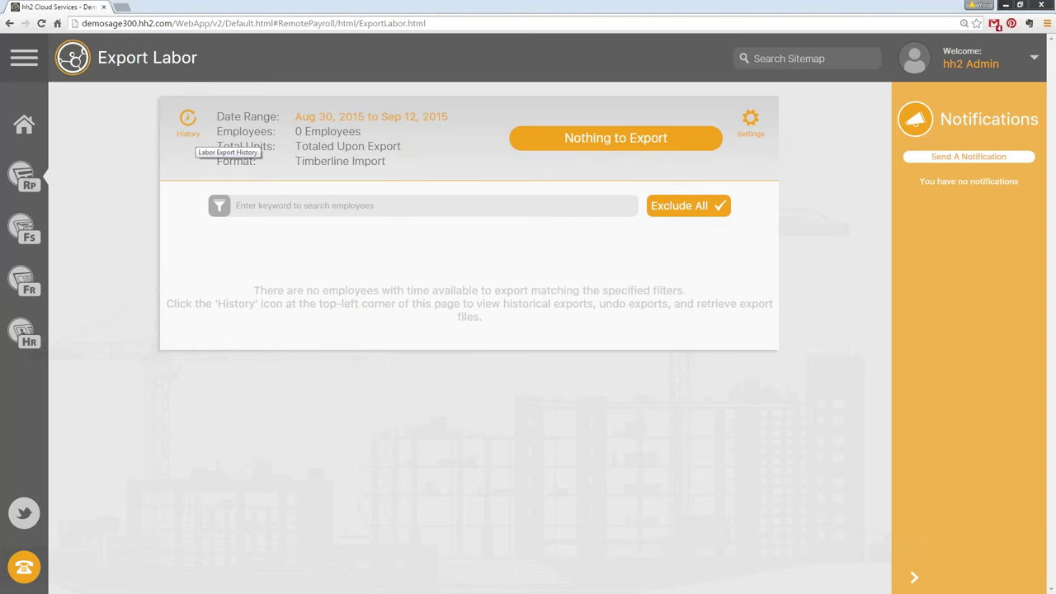
Step: Open the home page's "hh2 Remote Payroll - Training for Upcoming Release" video and look through the hh2CloudServices YouTube channel
click(33, 138)
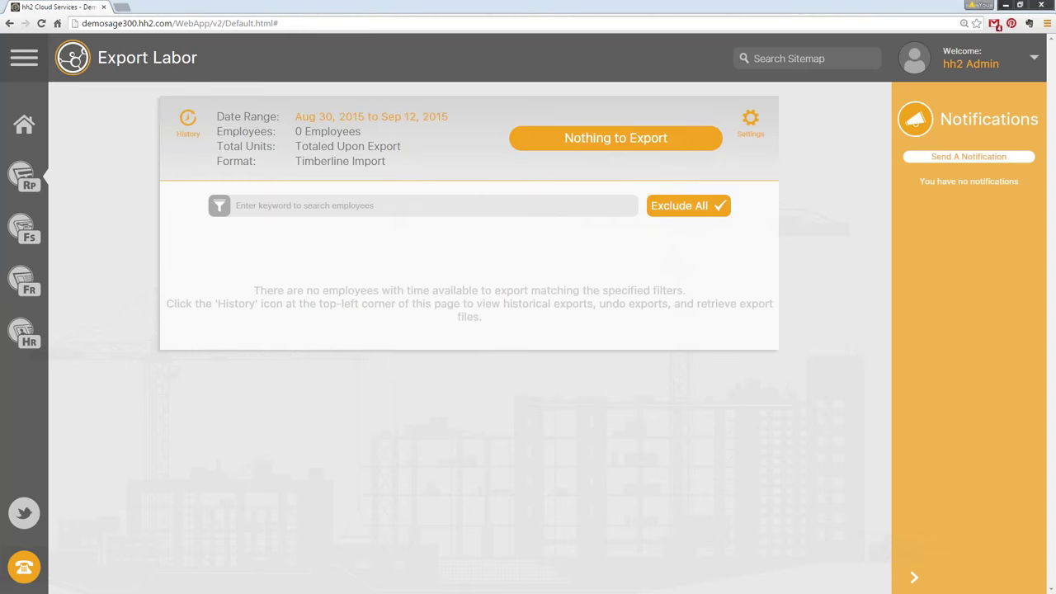
scroll(207, 460, down, 2)
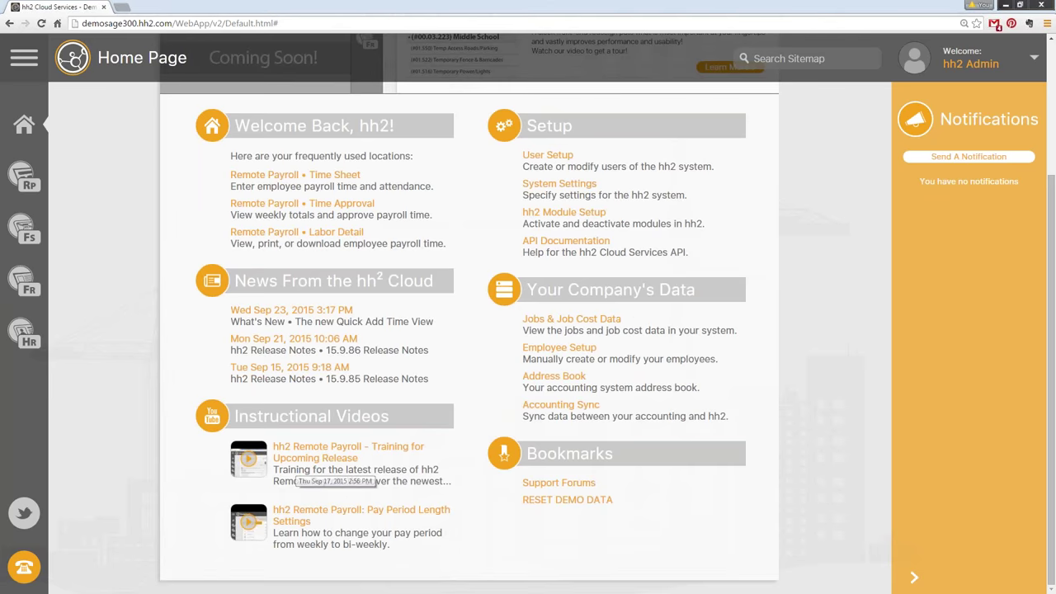
click(318, 451)
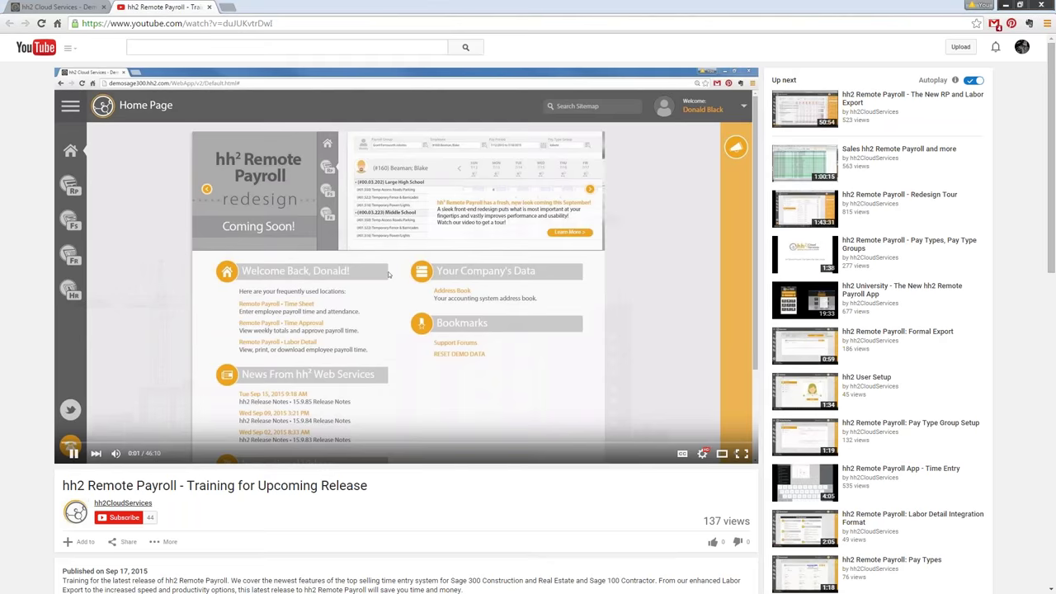
mouse_move(115, 513)
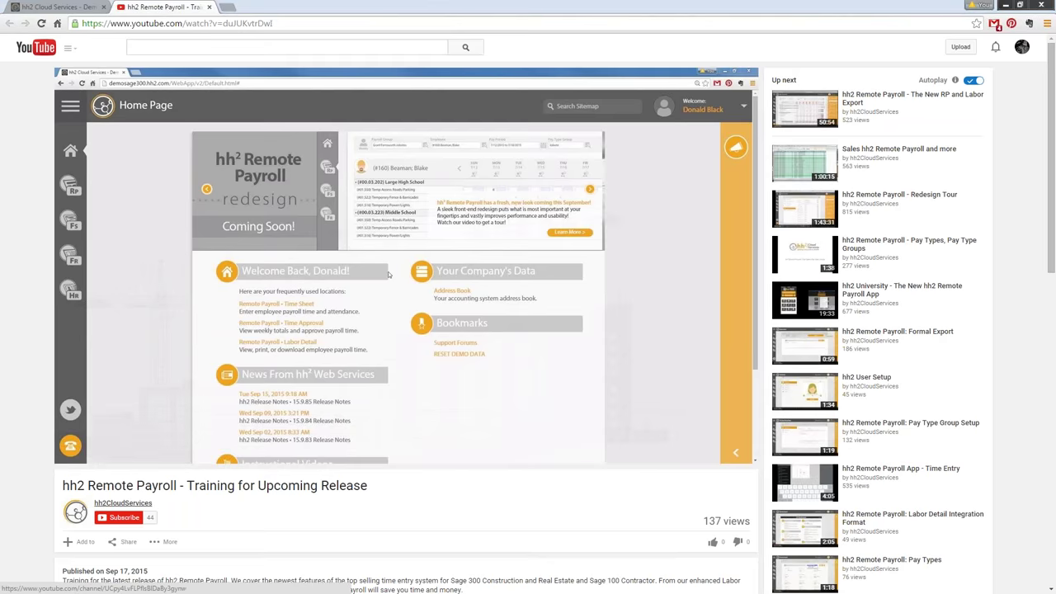
click(121, 506)
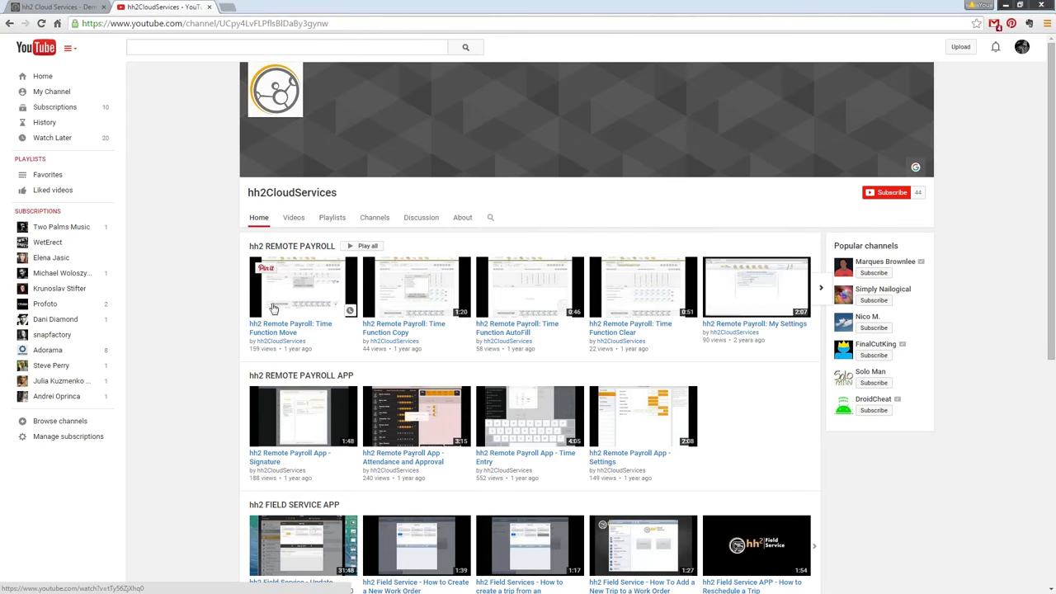
scroll(329, 301, down, 2)
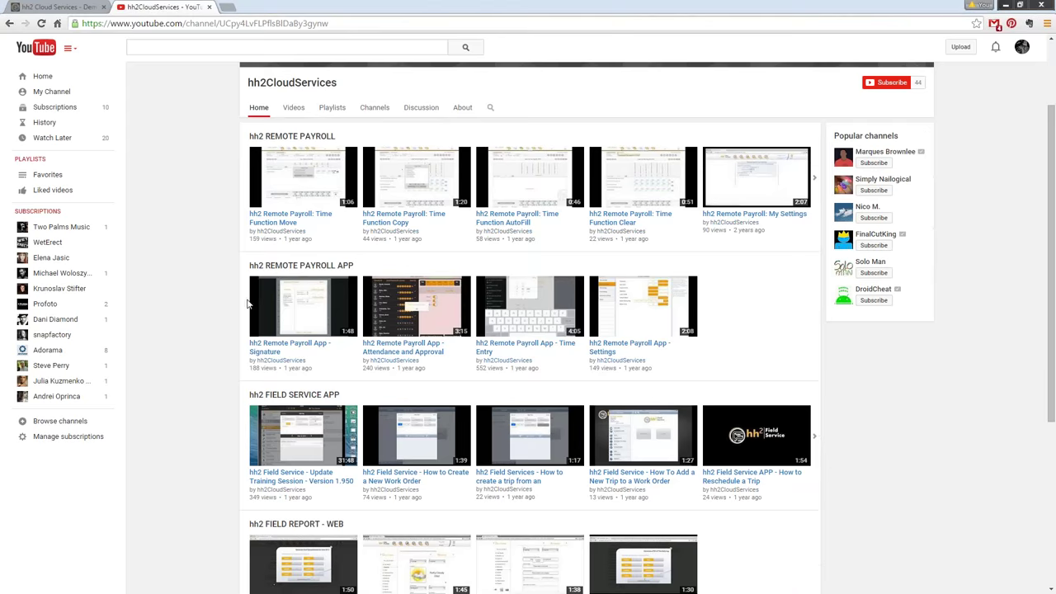
scroll(474, 426, down, 2)
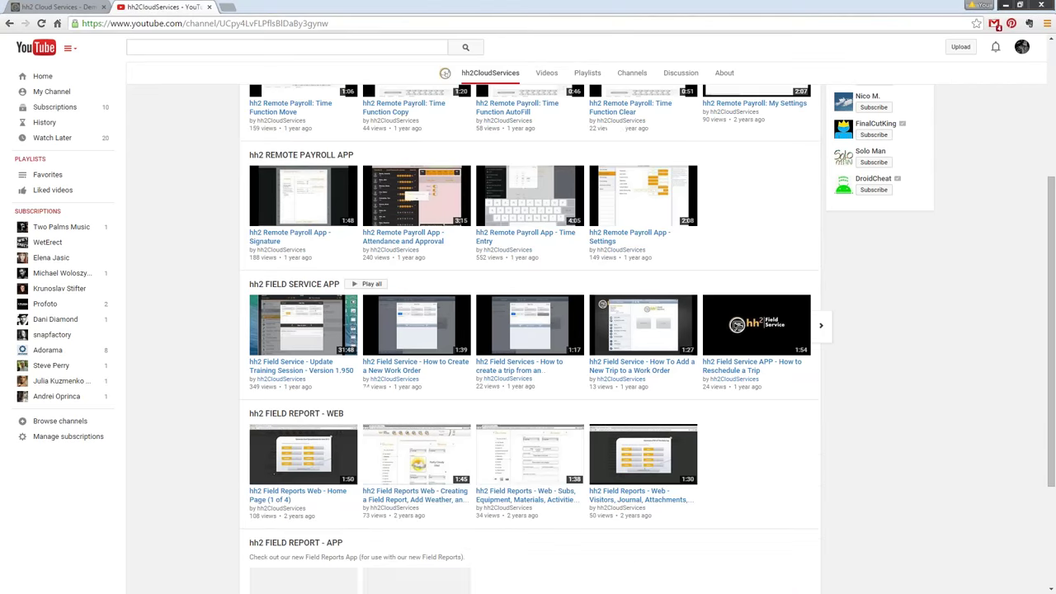
scroll(474, 426, up, 3)
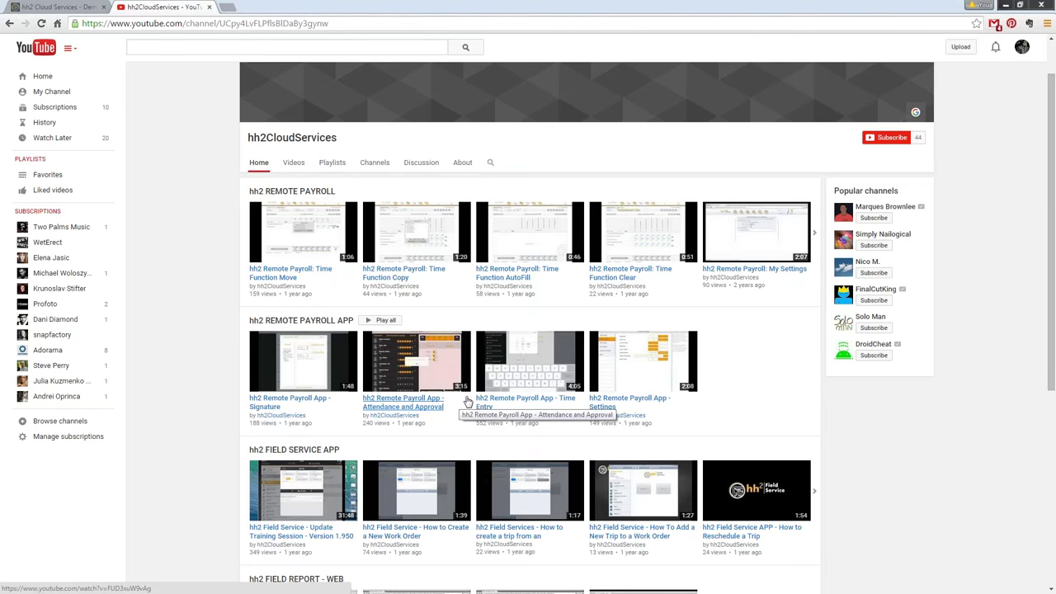
scroll(467, 387, up, 2)
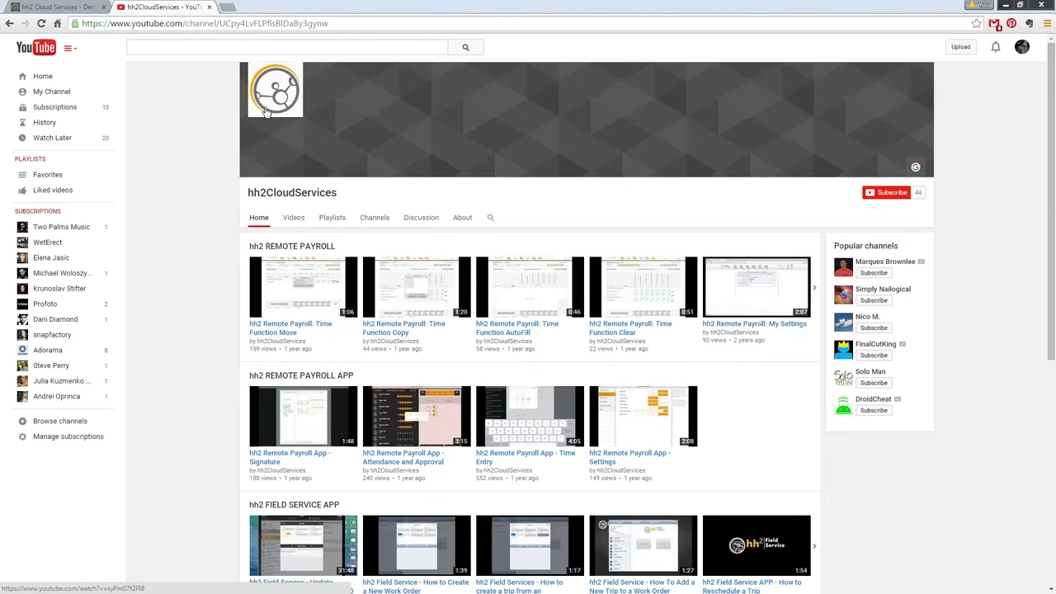
Step: Switch back to hh2 Cloud Services and look over the home page's sections
click(74, 8)
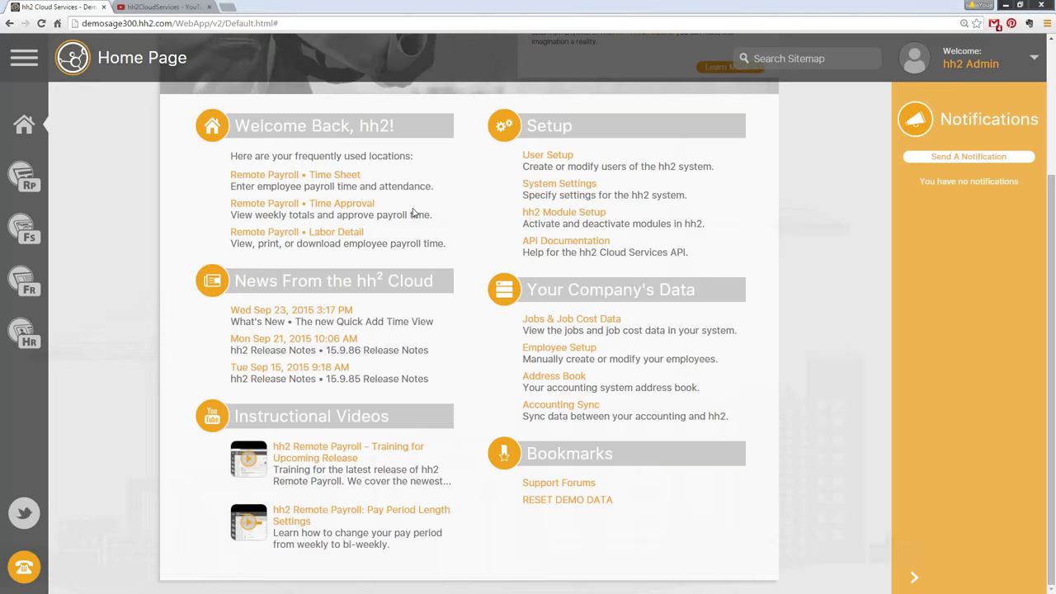
scroll(414, 213, up, 3)
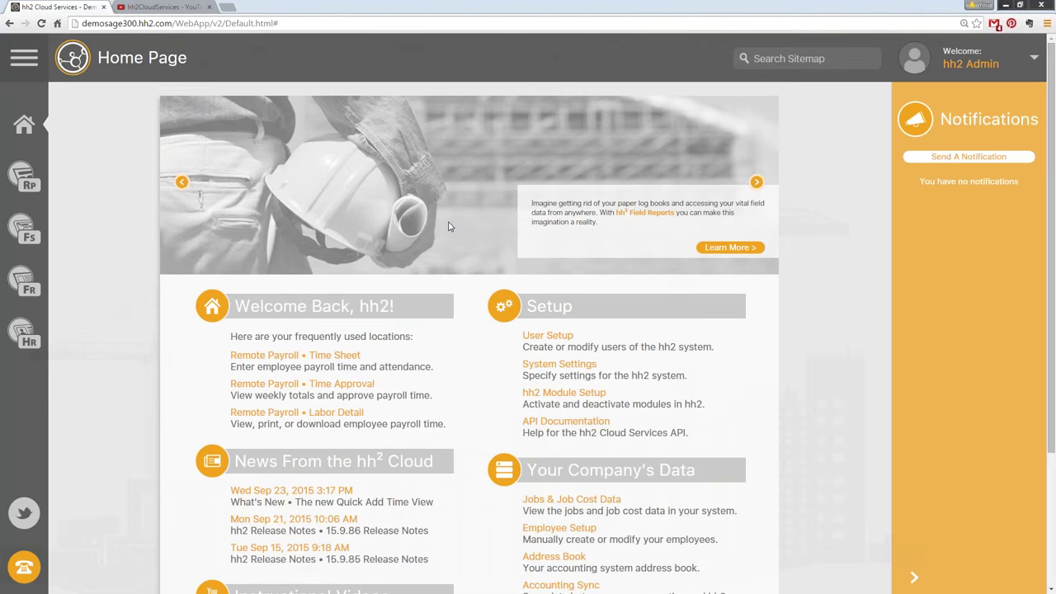
scroll(466, 228, down, 2)
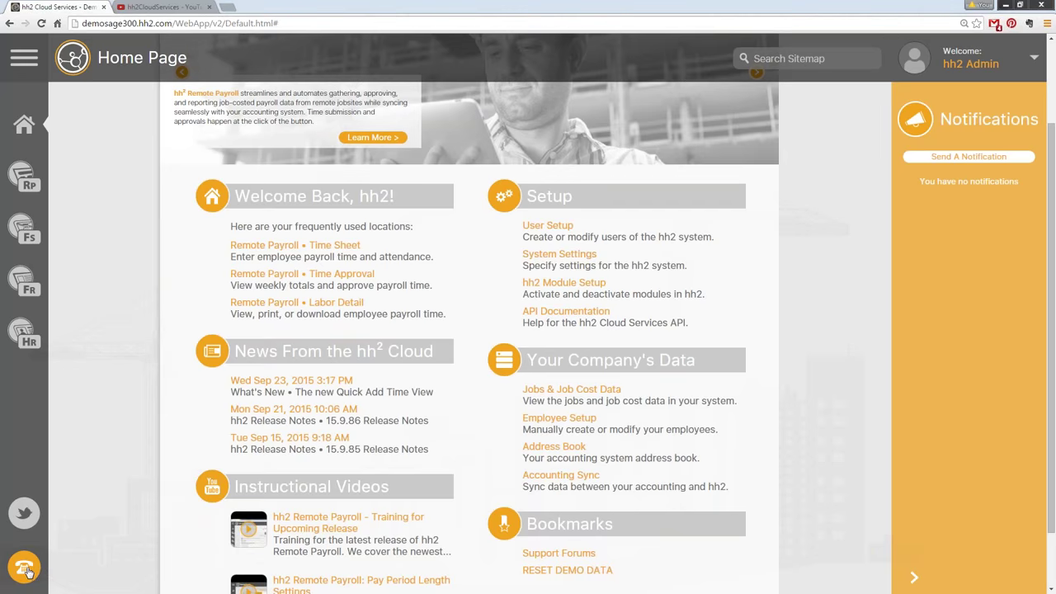
Step: Open the hh2 help window and review the support form, the administrator contact and the Frequently Asked Questions
click(30, 574)
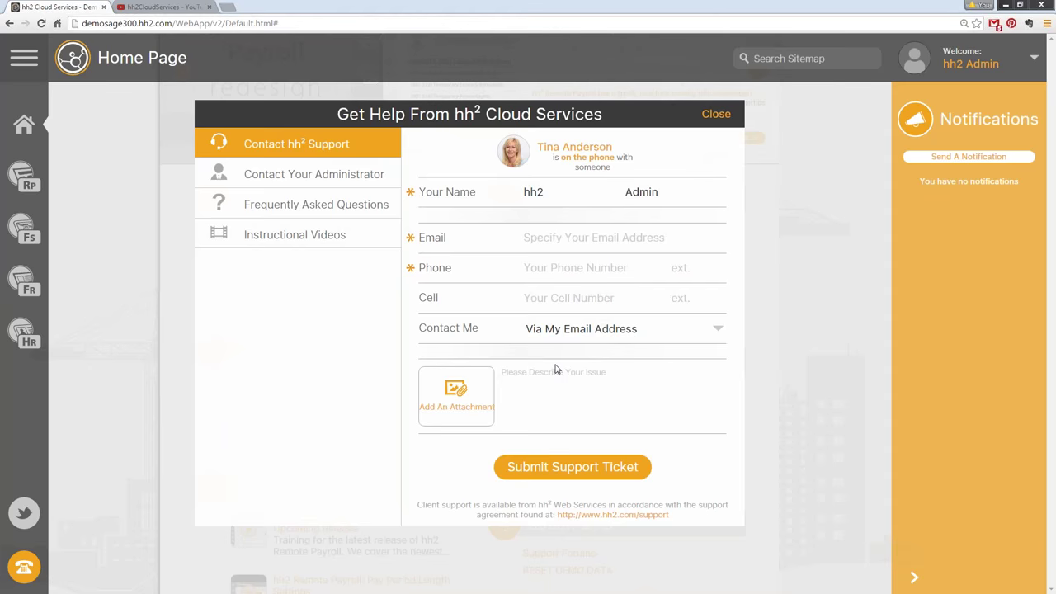
click(279, 178)
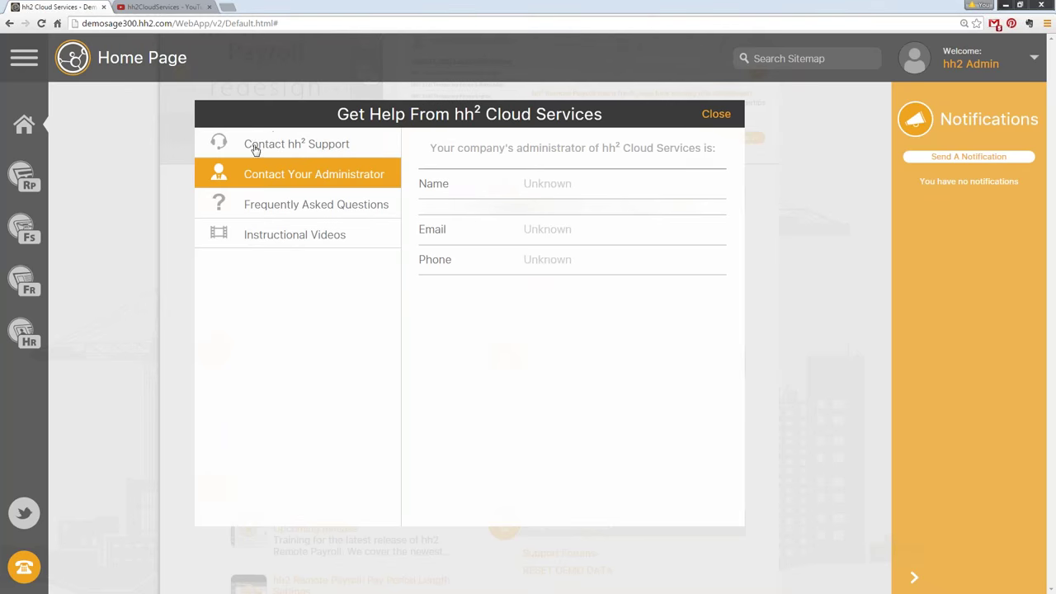
click(293, 211)
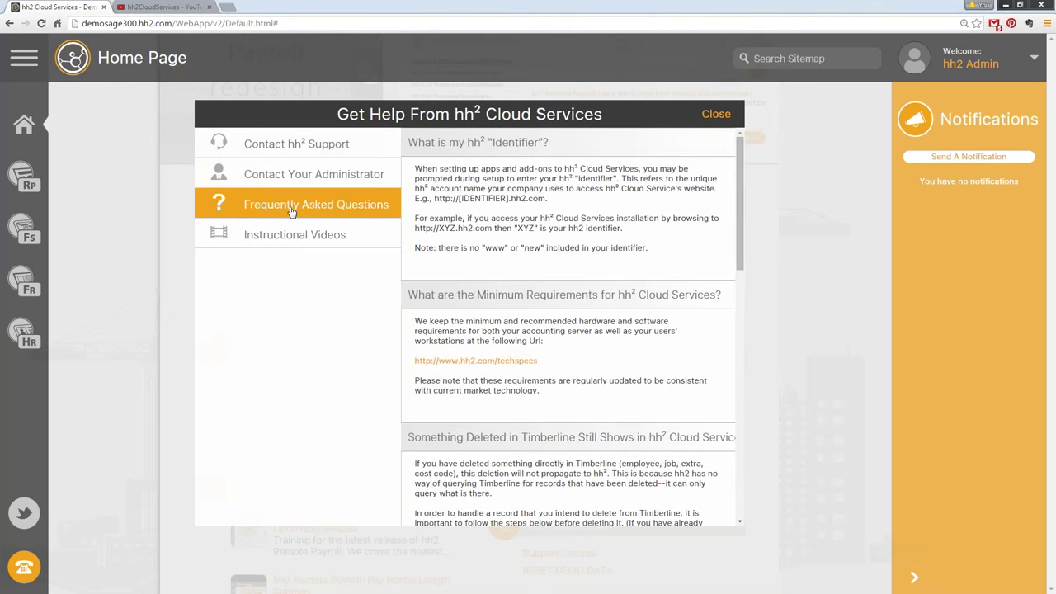
scroll(562, 421, down, 7)
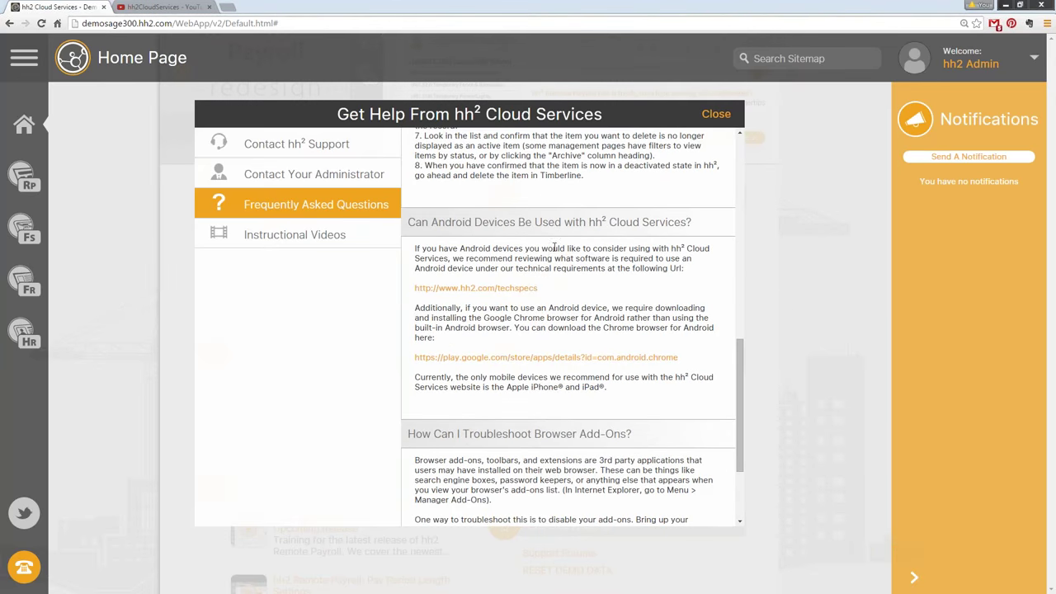
Step: Look over the help window's instructional videos, close it, and reopen it to view the hh2 support contact form before closing it again
click(312, 239)
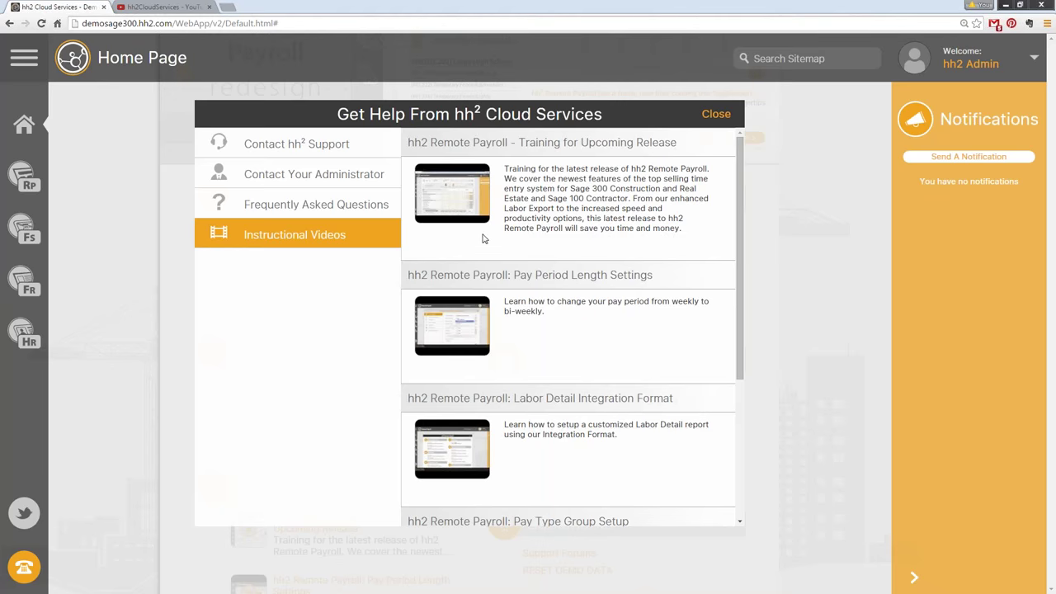
click(714, 114)
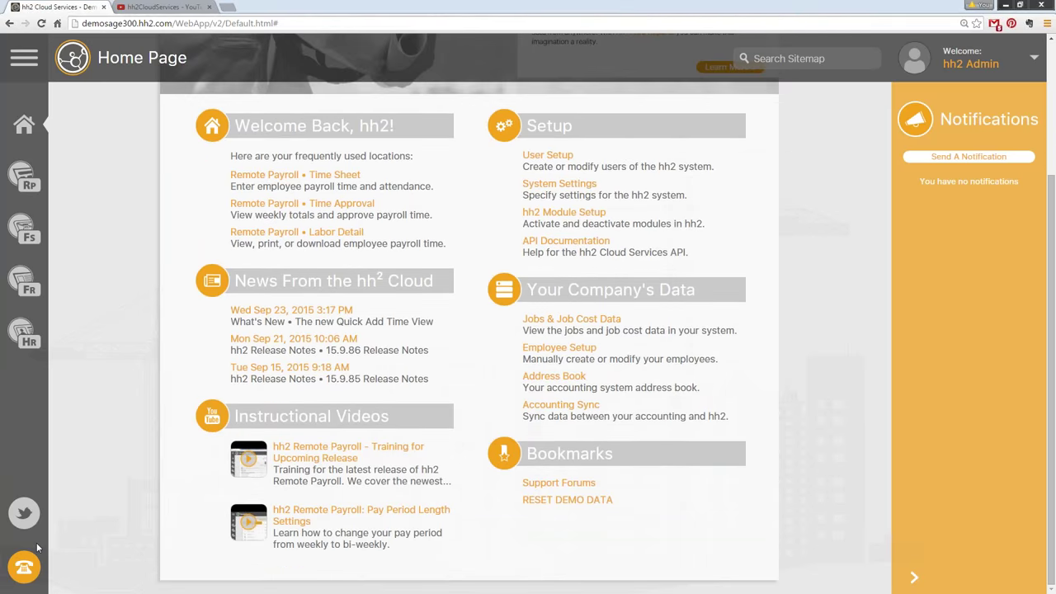
click(25, 565)
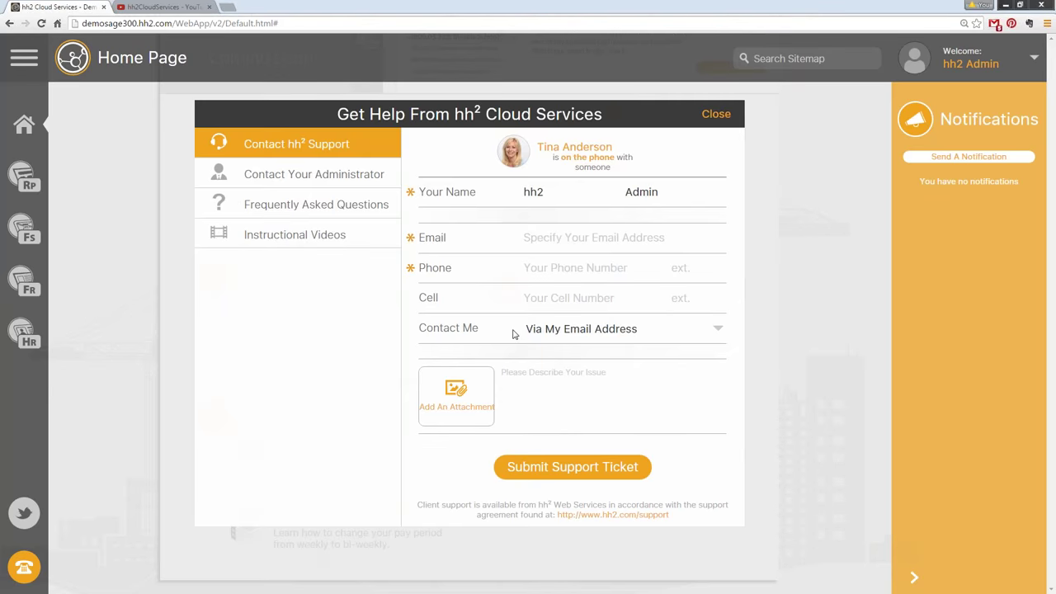
key(Escape)
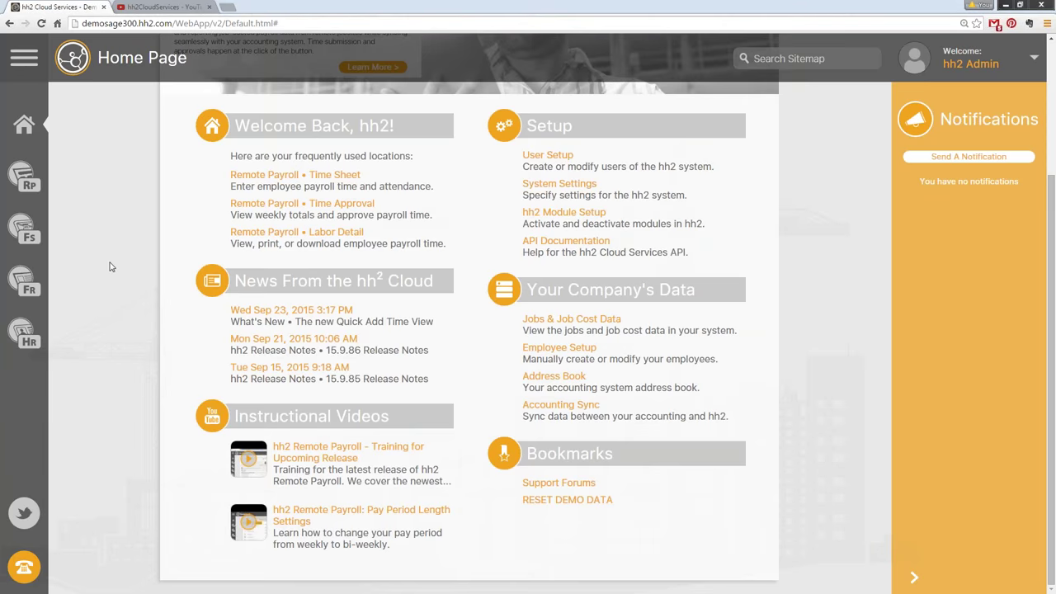
Step: Open Payroll Users, deactivate the third of the three same-named users, and return to the user list
click(25, 177)
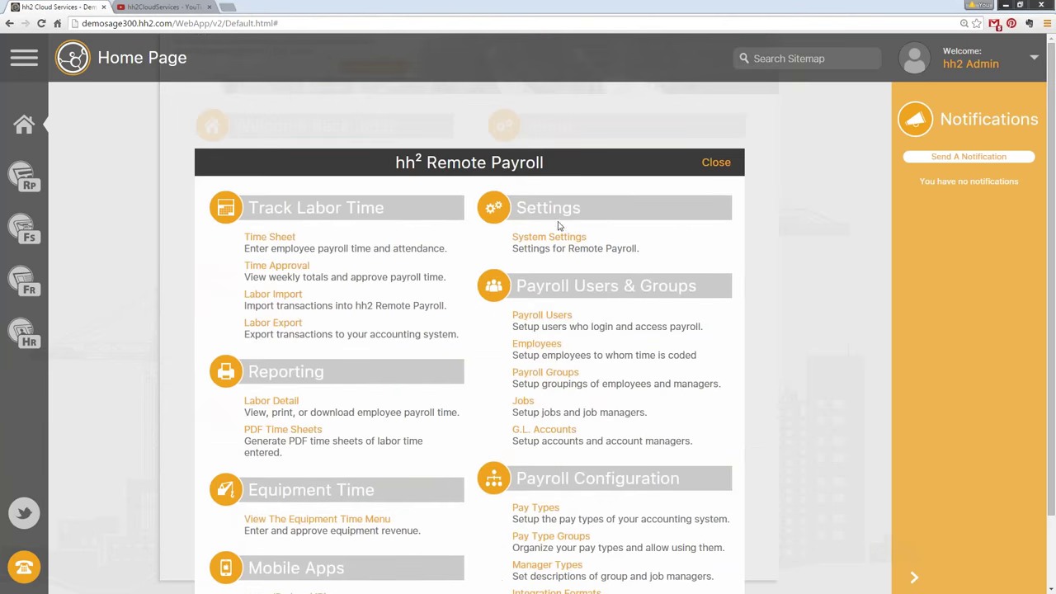
click(548, 316)
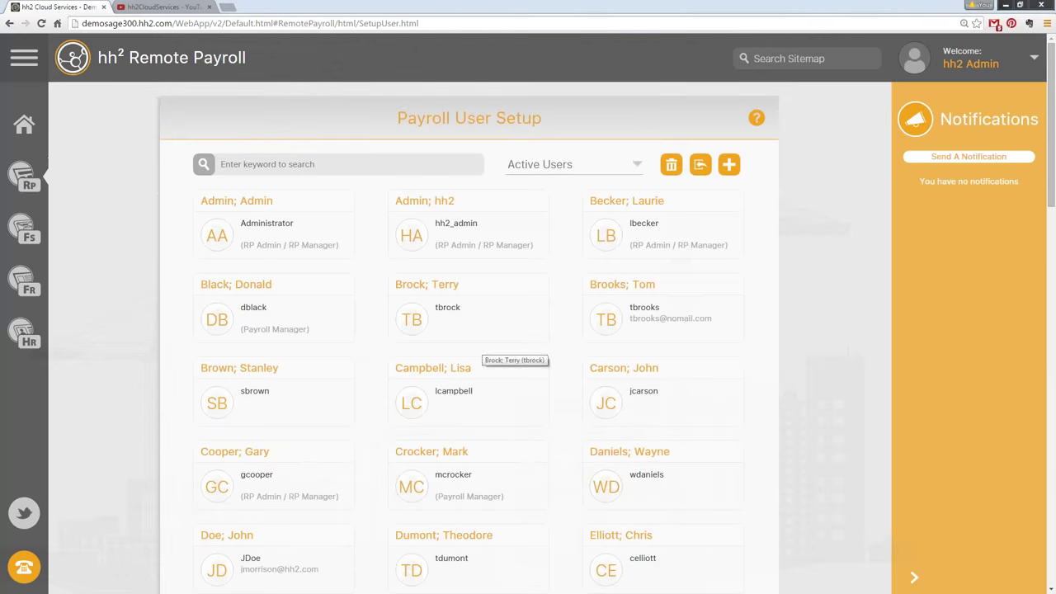
scroll(660, 387, down, 10)
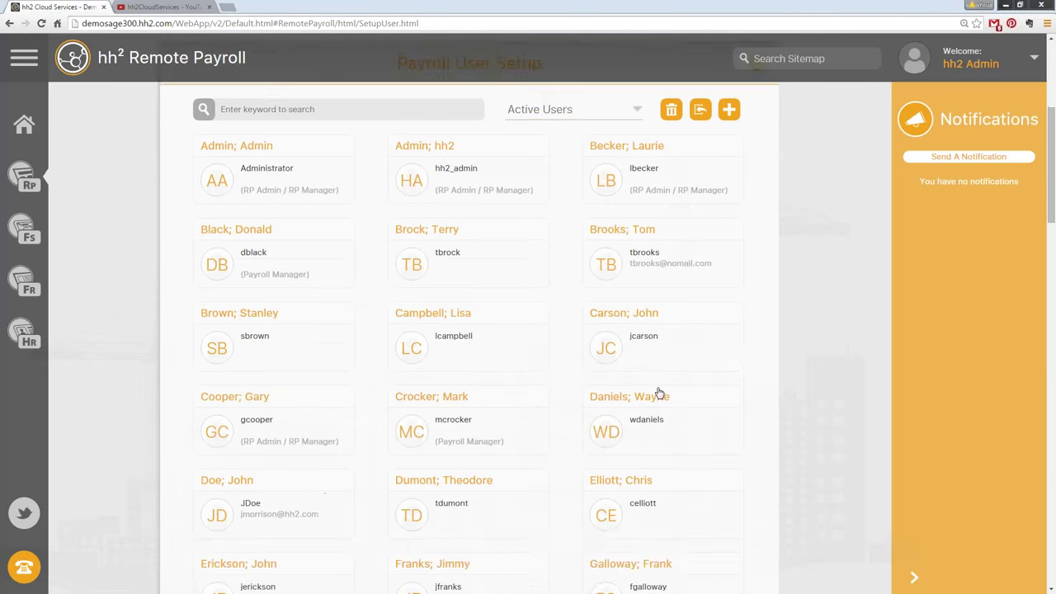
scroll(610, 189, up, 2)
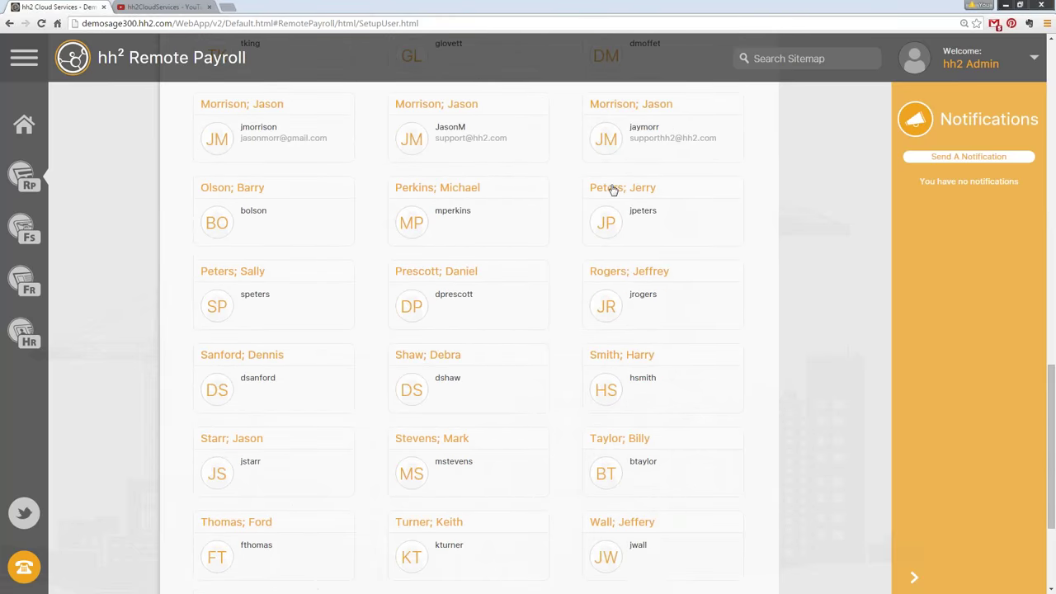
click(646, 172)
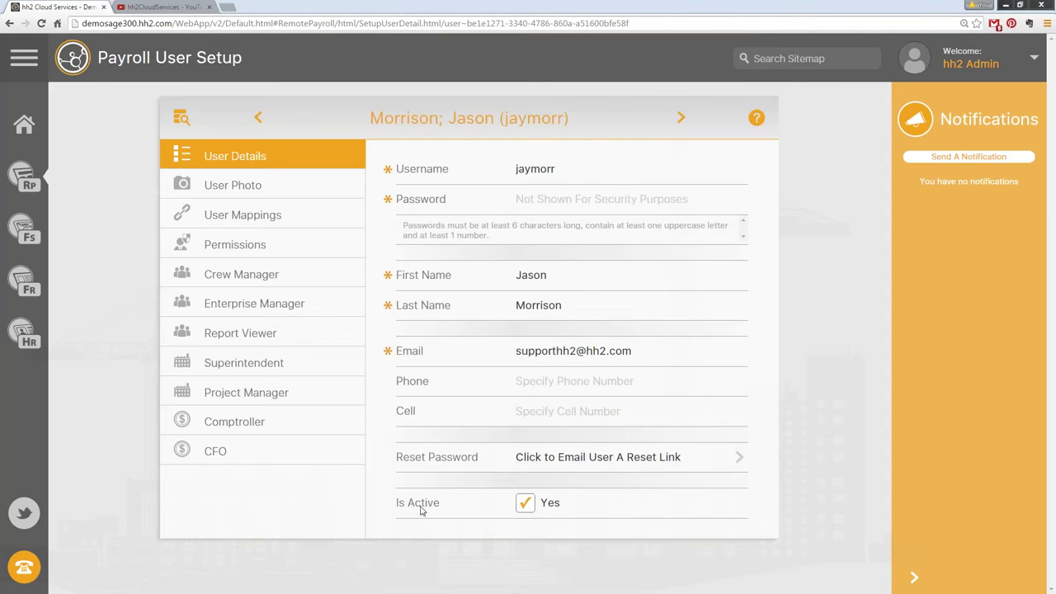
click(528, 509)
click(181, 118)
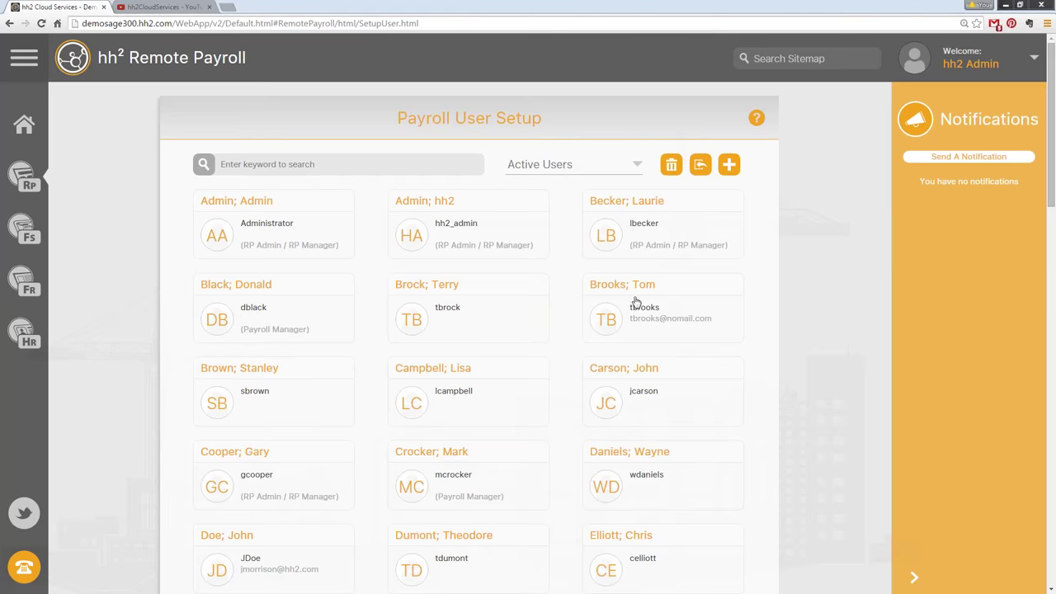
Step: Filter the payroll user list by Inactive Users, switch it to All Users, and search by the deactivated user's first name
click(632, 172)
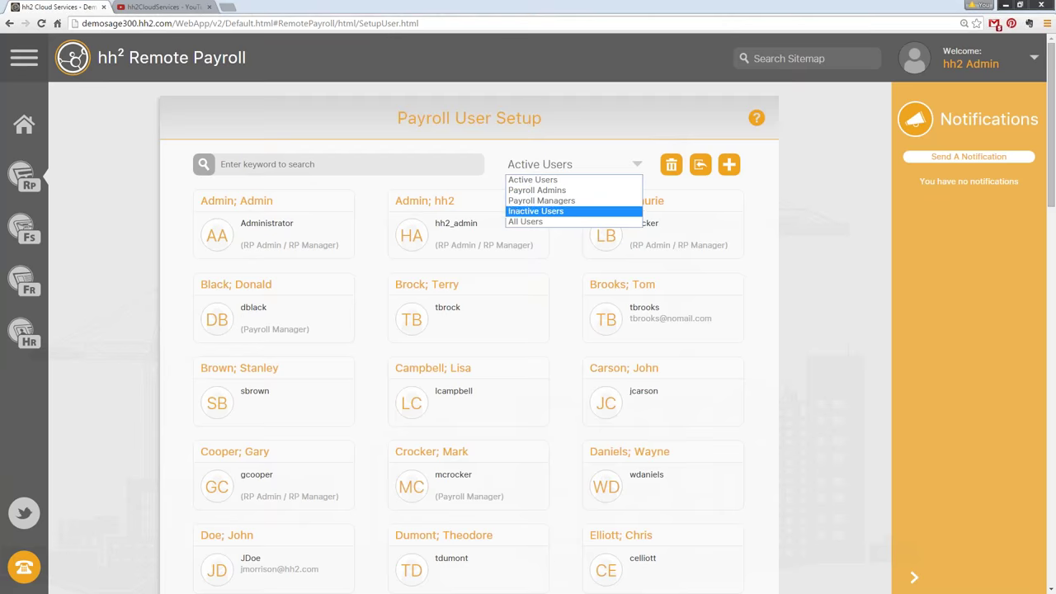
click(535, 211)
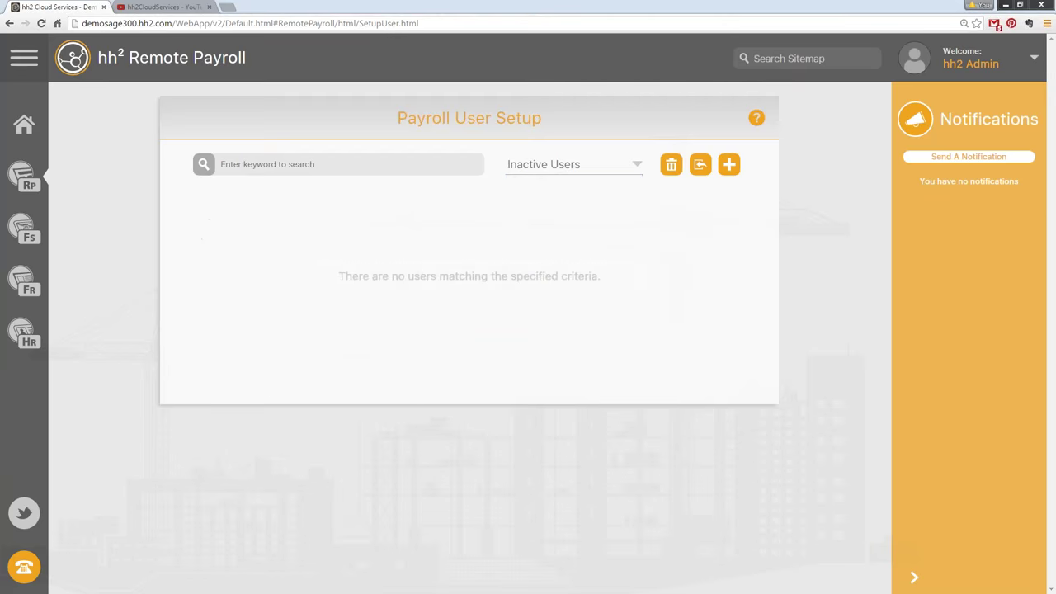
click(637, 167)
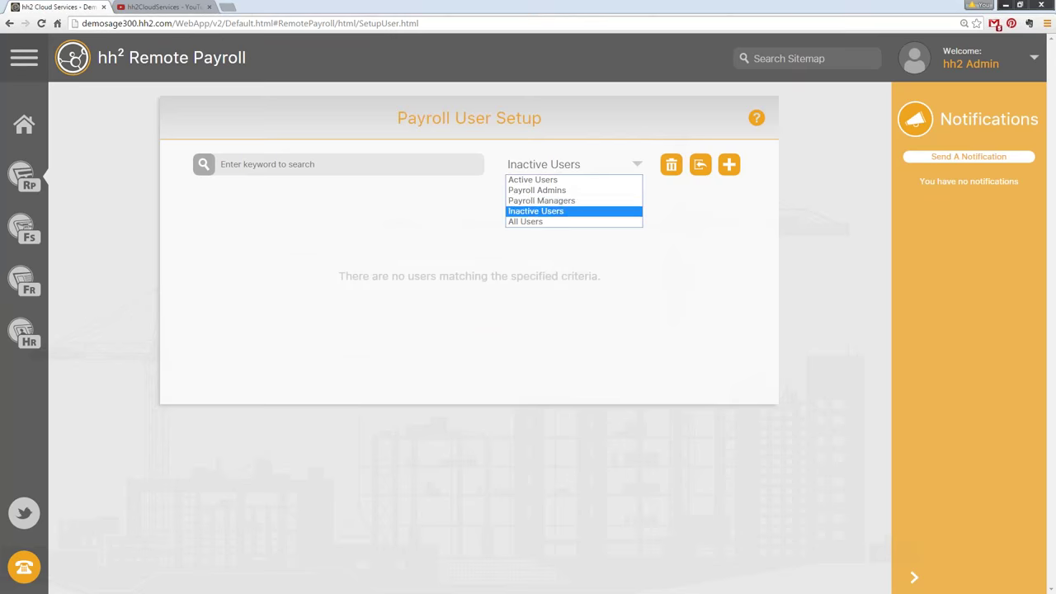
click(538, 221)
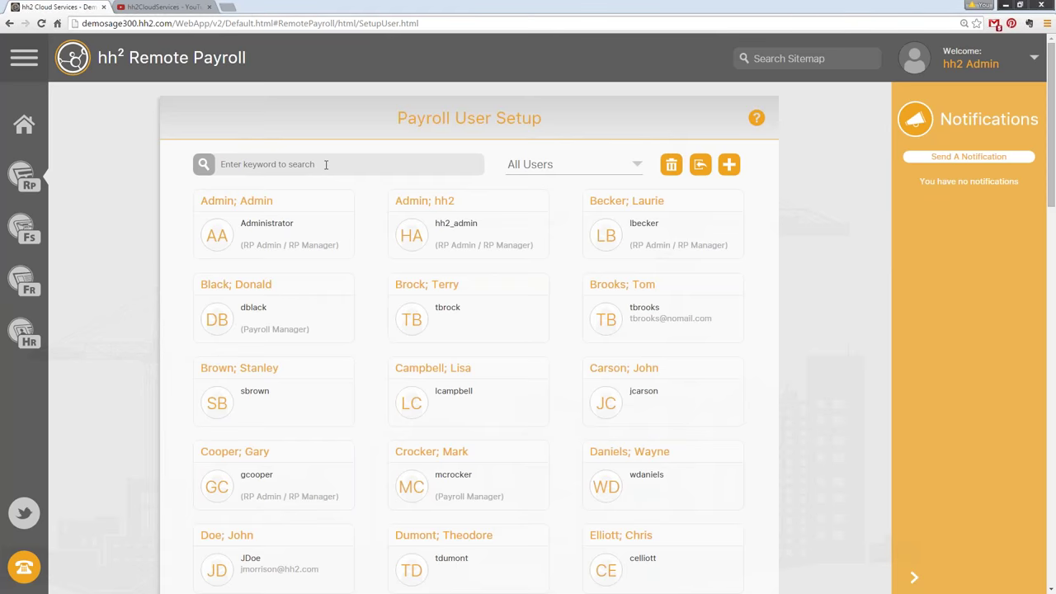
text(jason)
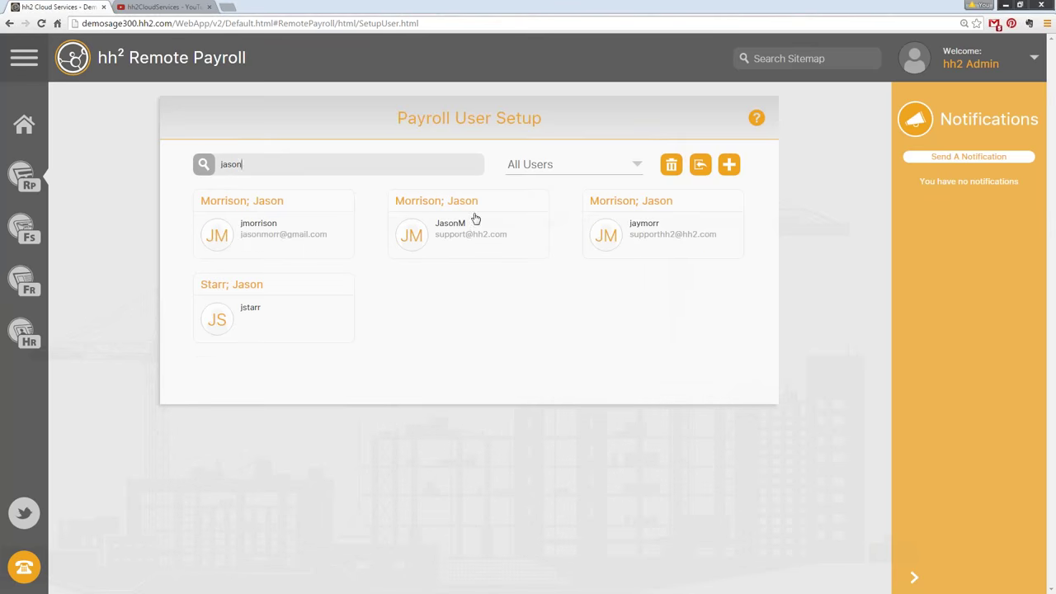
Step: Step through the same-named users' details to the deactivated record and set that user active again
click(250, 224)
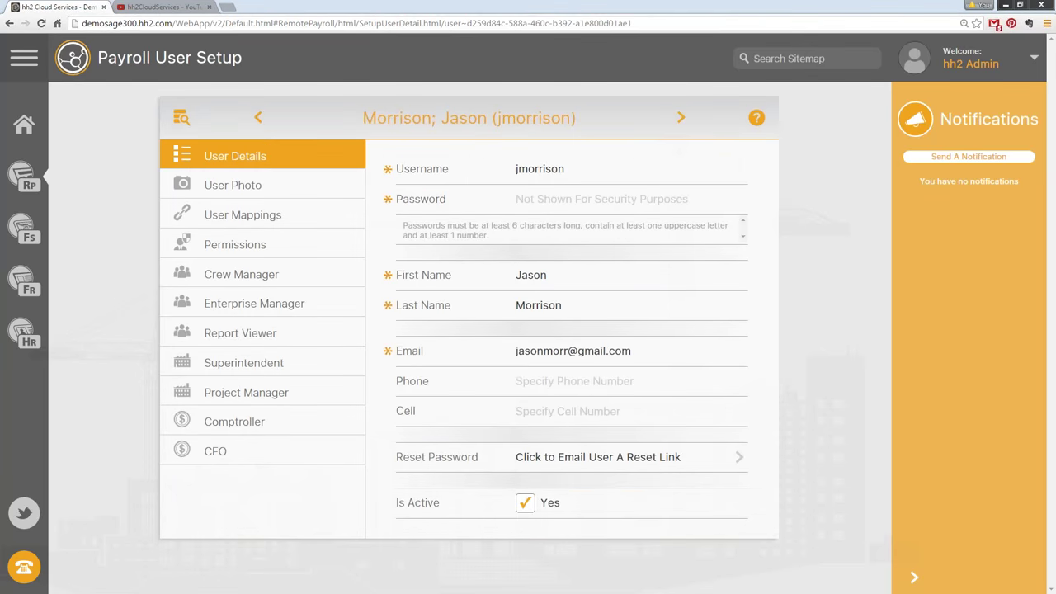
click(680, 117)
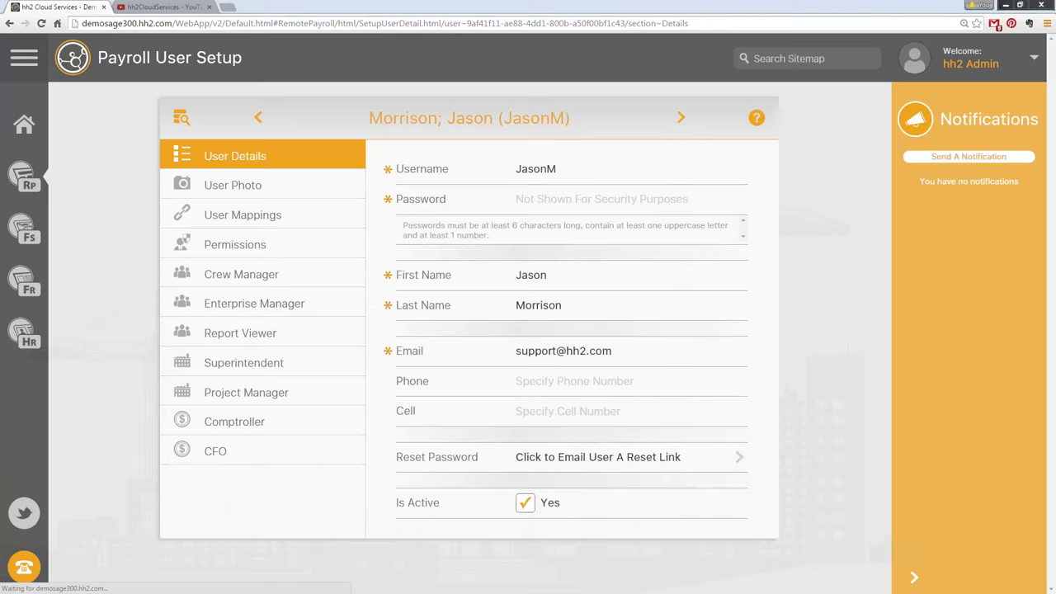
click(680, 117)
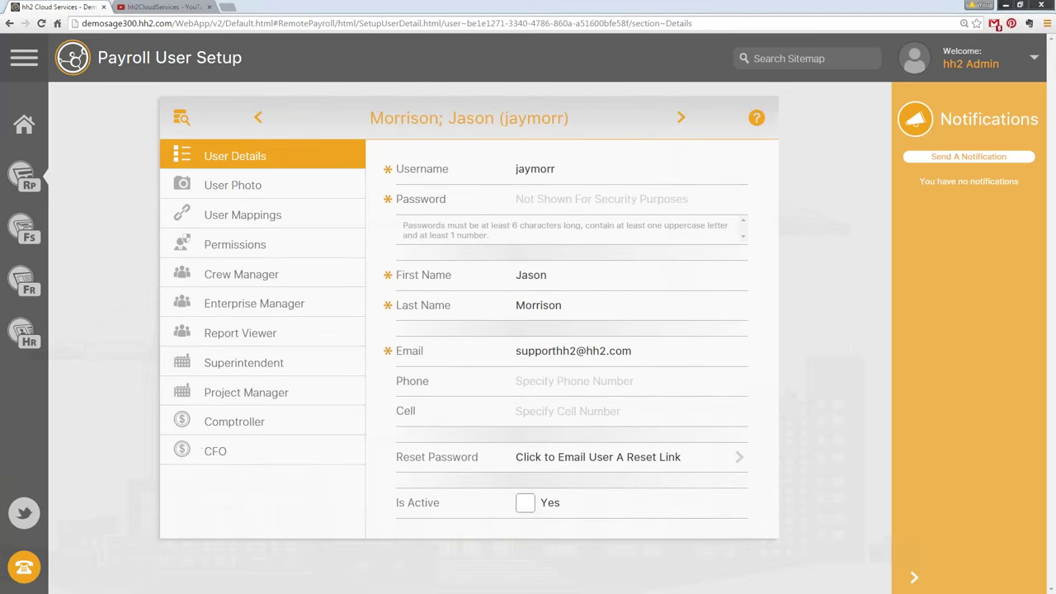
click(525, 502)
Step: Open the Remote Payroll Employees list, check the details of an employee further down it, and return to the list
click(33, 177)
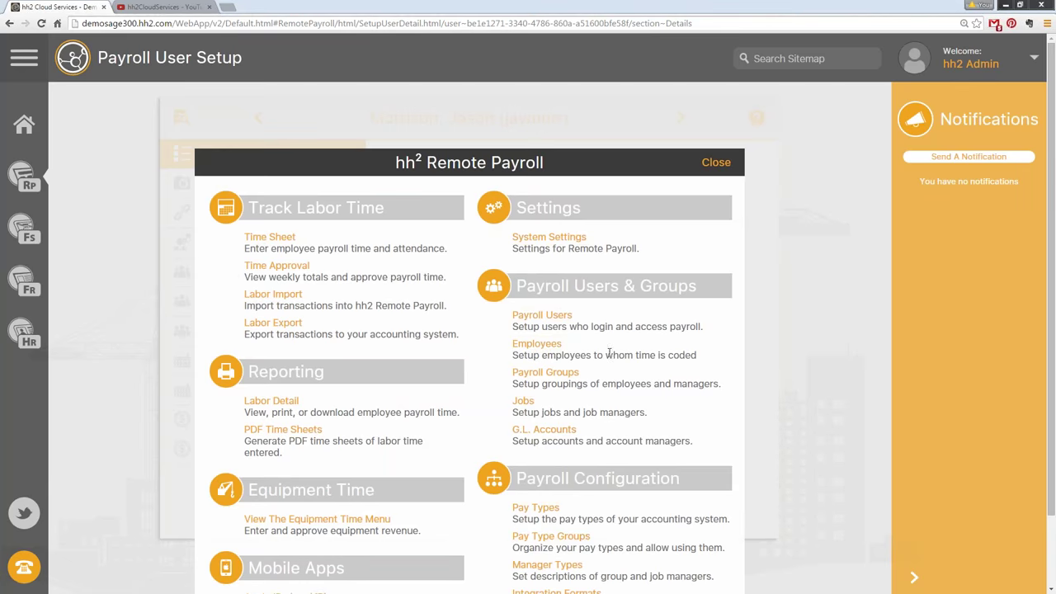
click(537, 345)
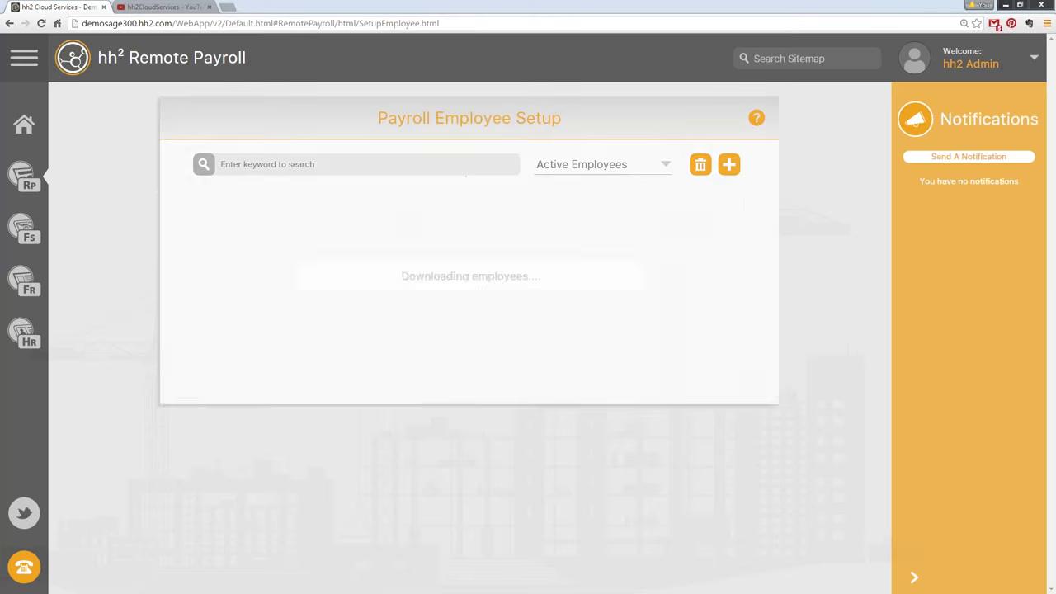
scroll(532, 400, down, 6)
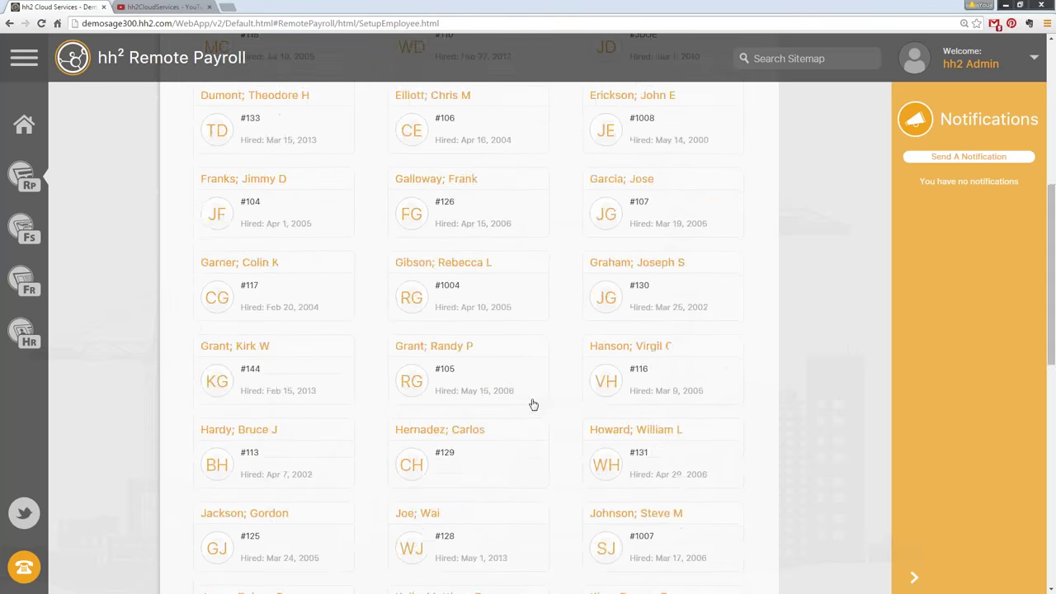
scroll(532, 404, down, 10)
click(442, 272)
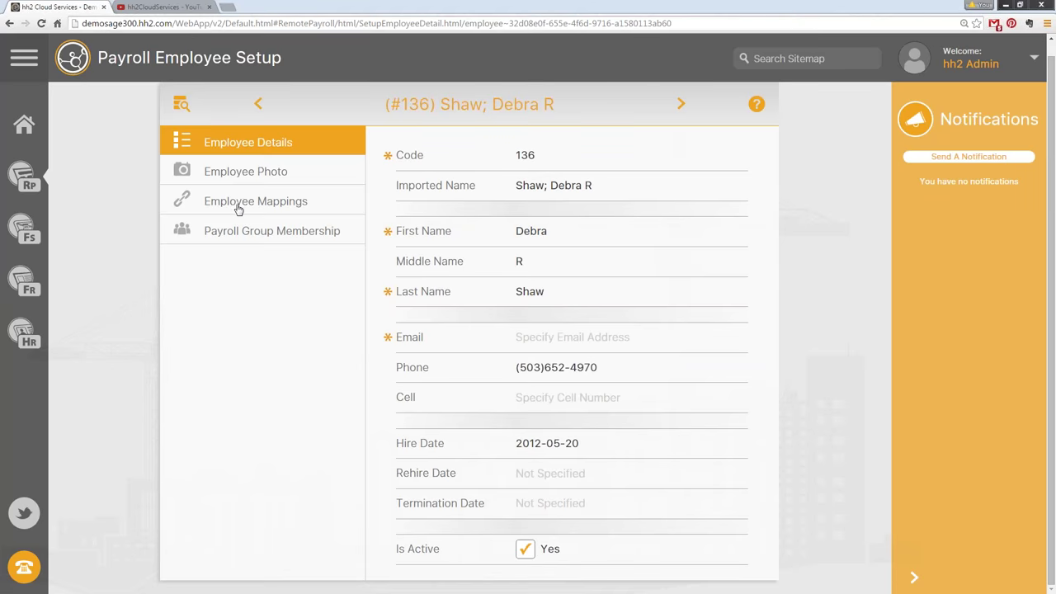
click(182, 104)
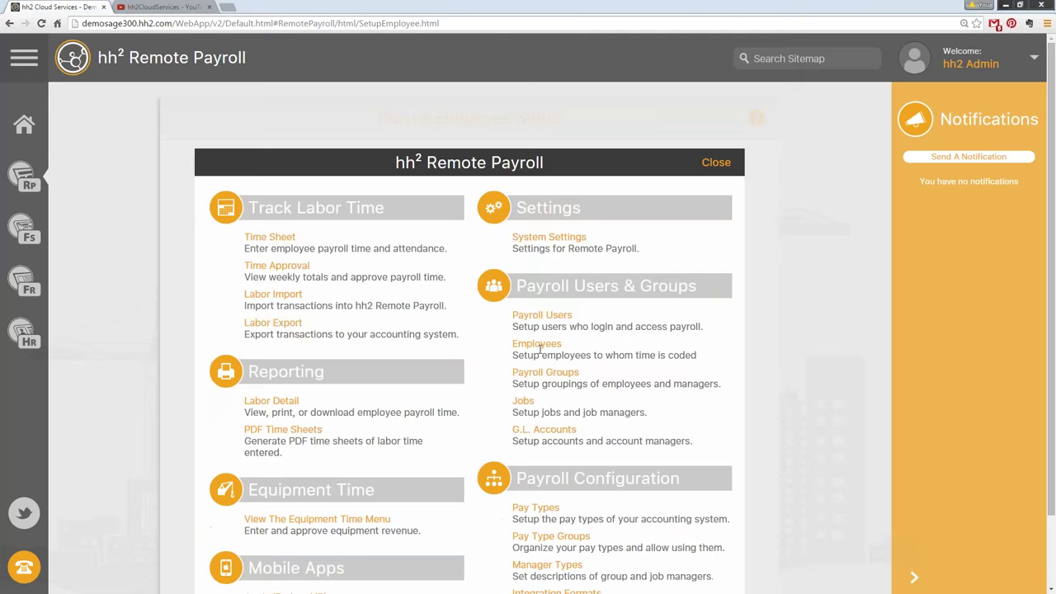
Step: Close the Remote Payroll overview and examine another active employee's details, including the hire date and active status
click(715, 162)
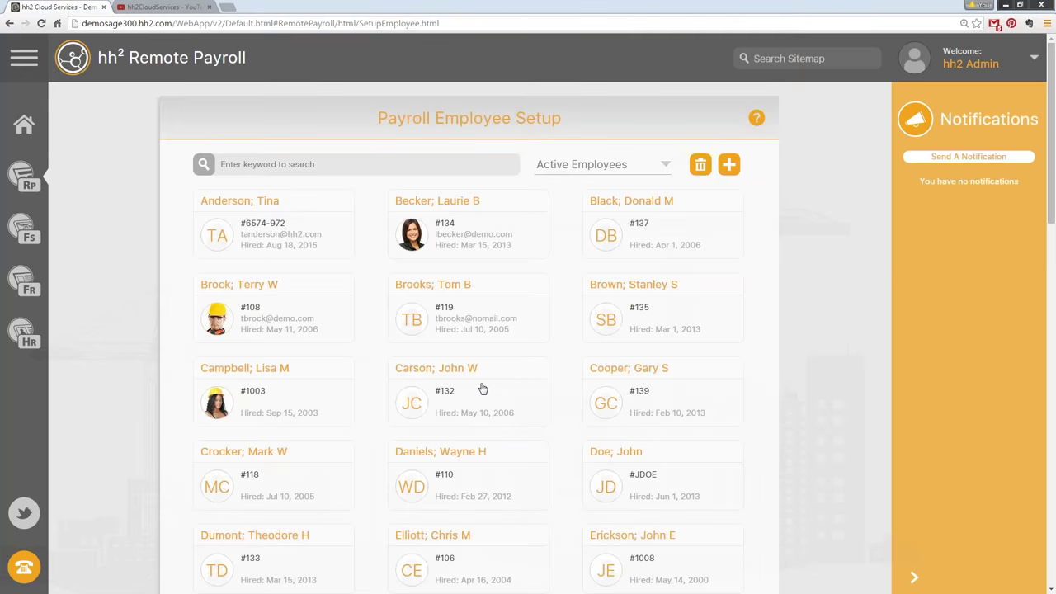
click(499, 374)
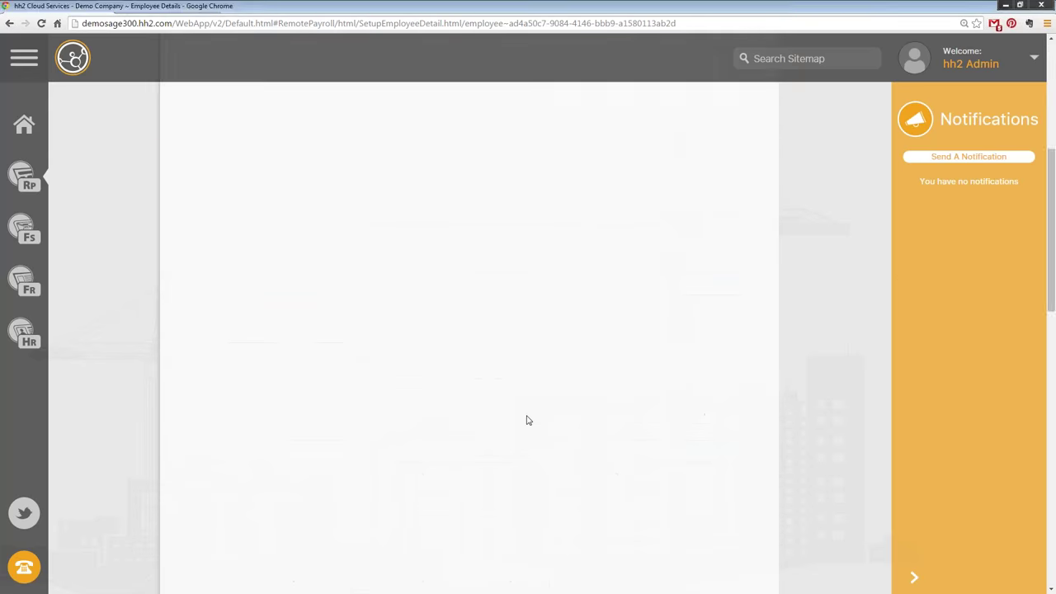
scroll(486, 470, down, 1)
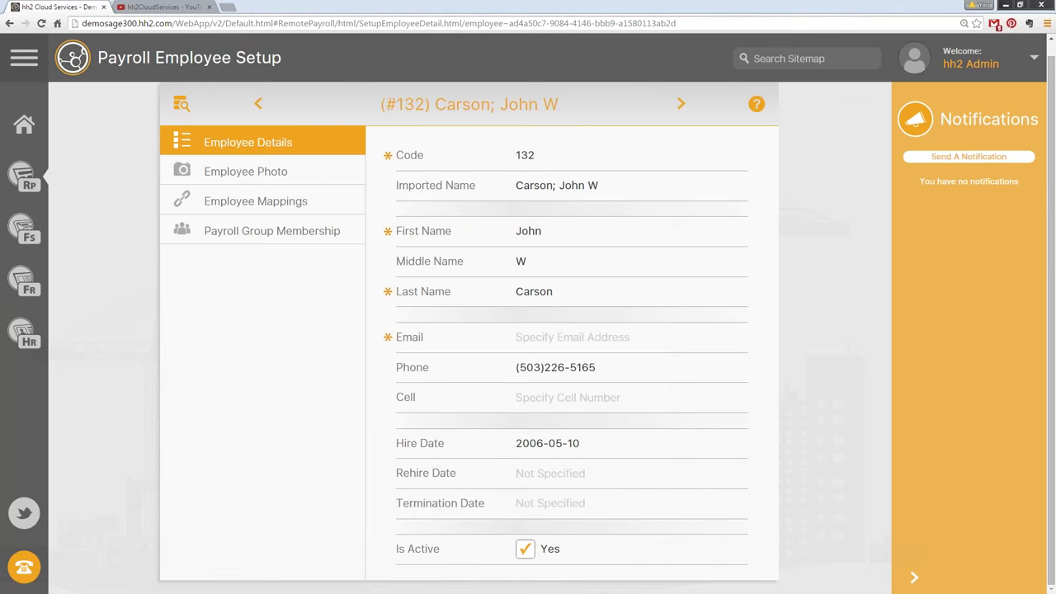
Step: Go to the home page, open Accounting Sync under Your Company's Data, and start the data sync
click(38, 132)
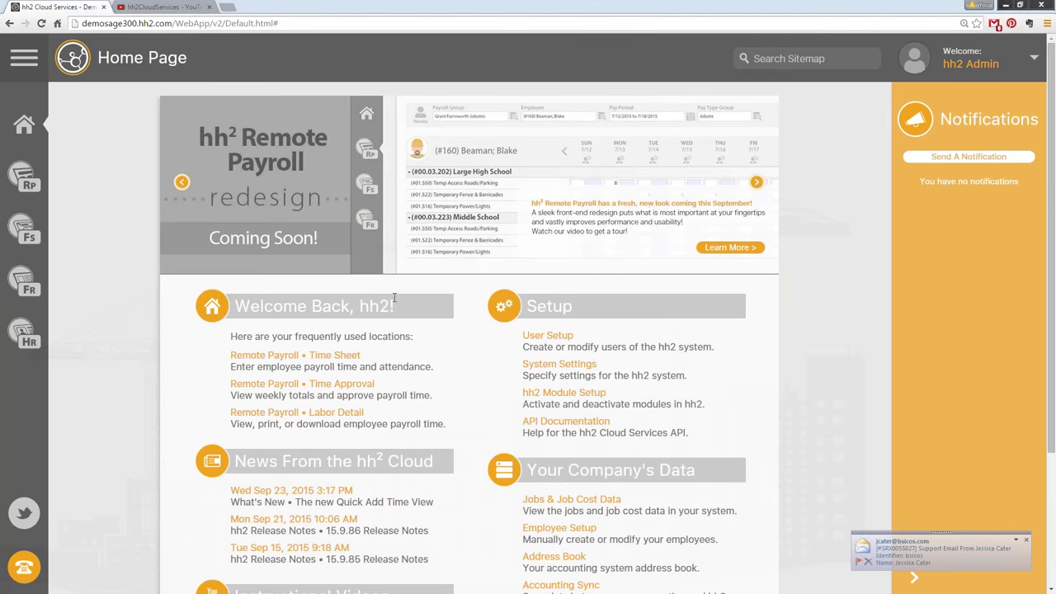
scroll(539, 366, down, 2)
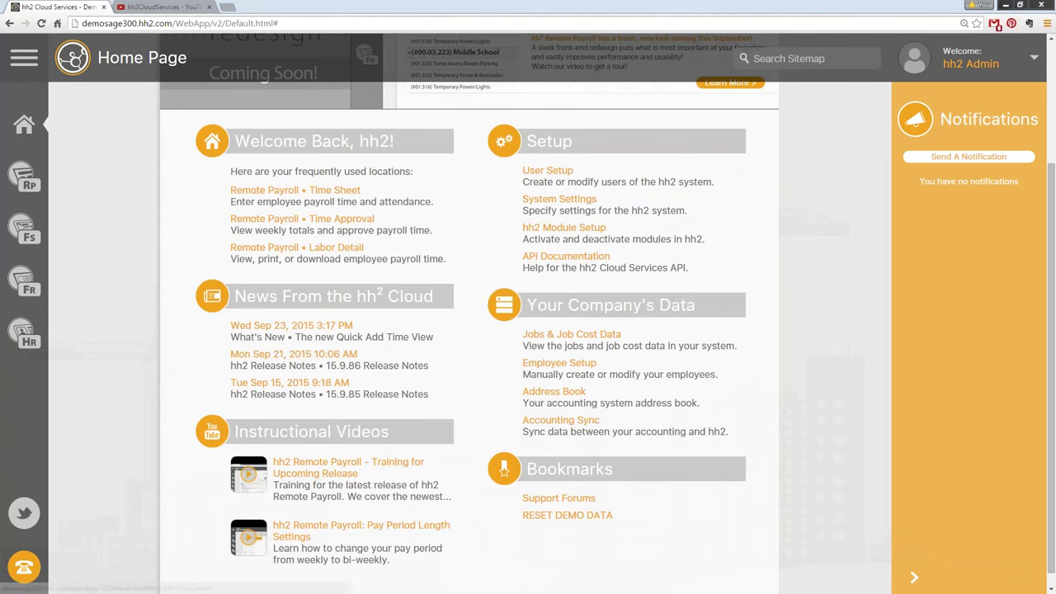
click(566, 420)
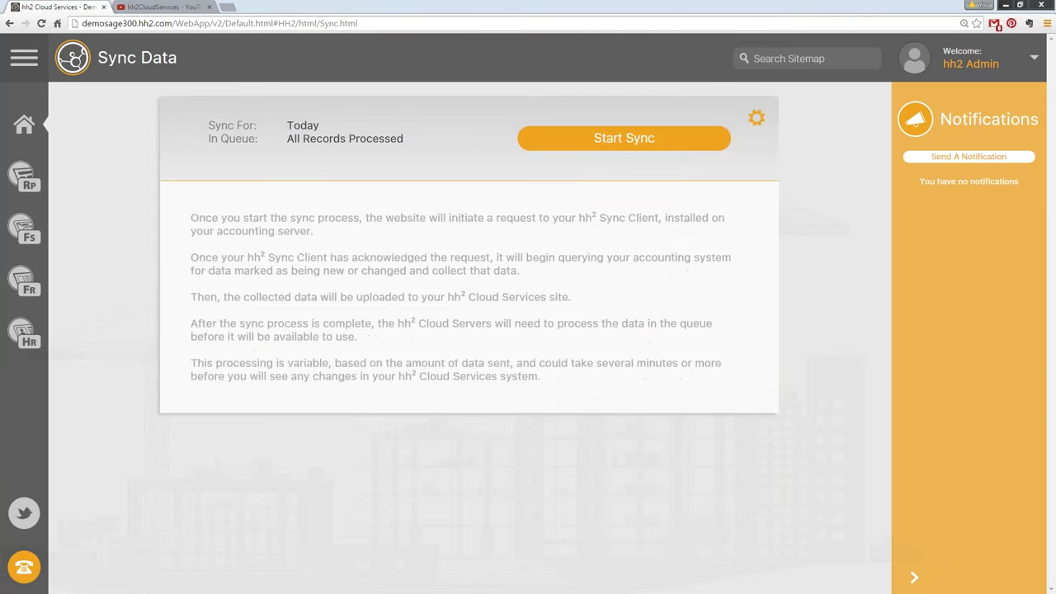
click(602, 138)
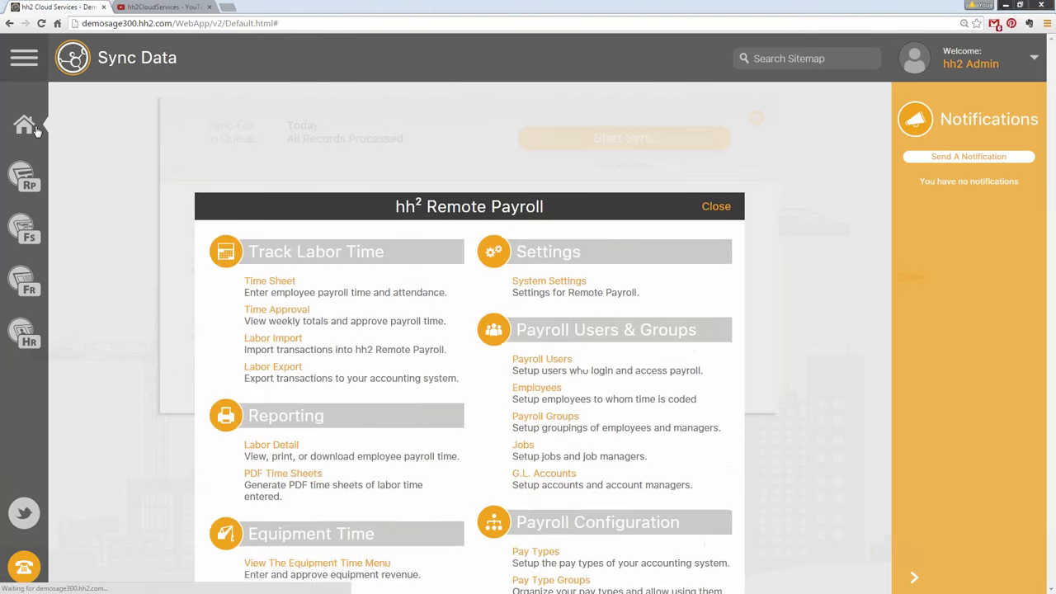
Step: Return to the home page, reopen Accounting Sync, and start the sync with the accounting system again
click(36, 128)
scroll(622, 404, down, 2)
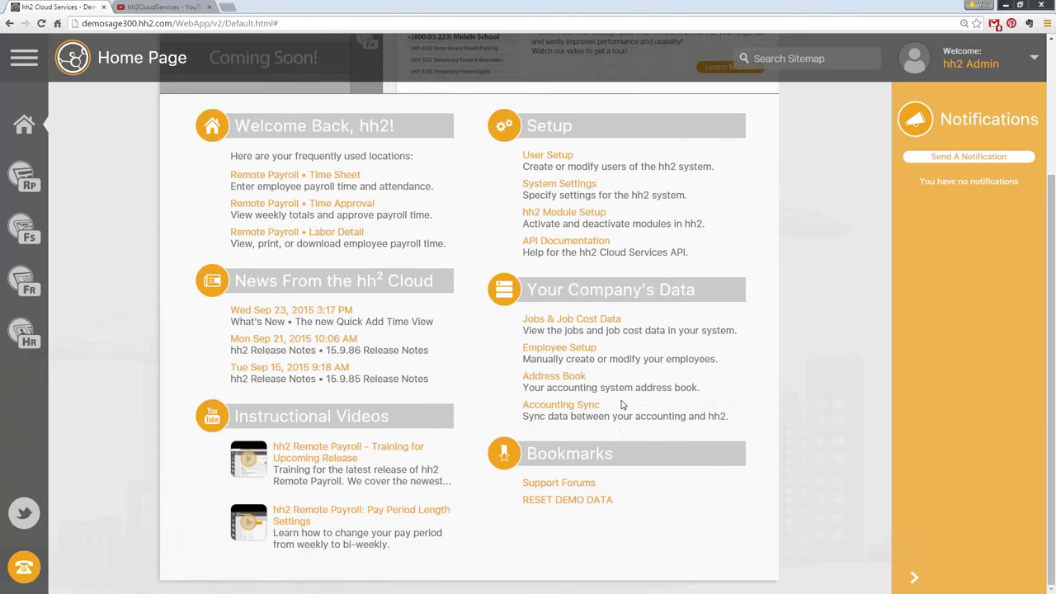
click(565, 406)
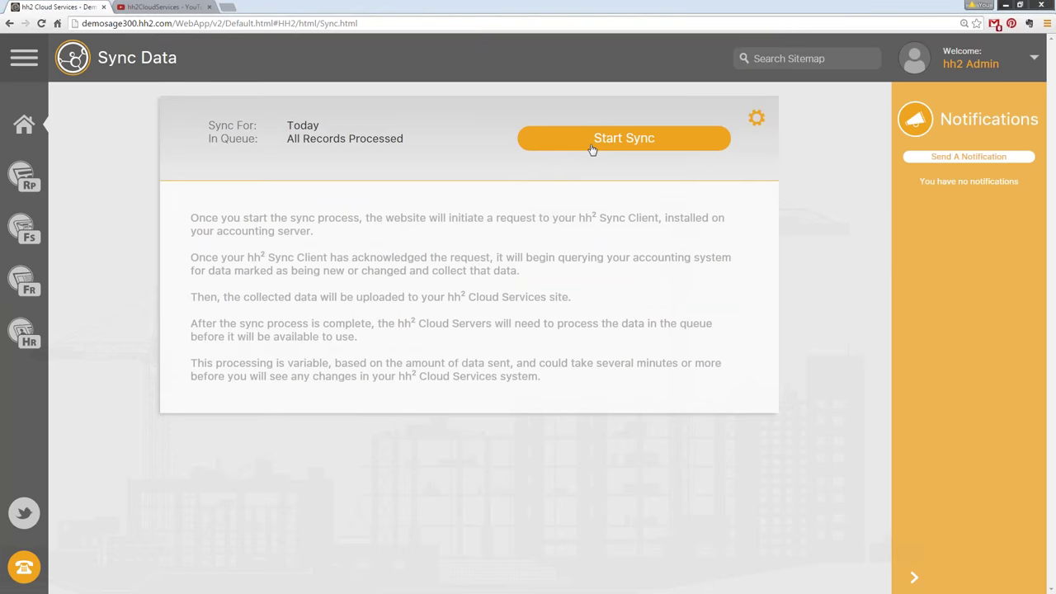
click(591, 149)
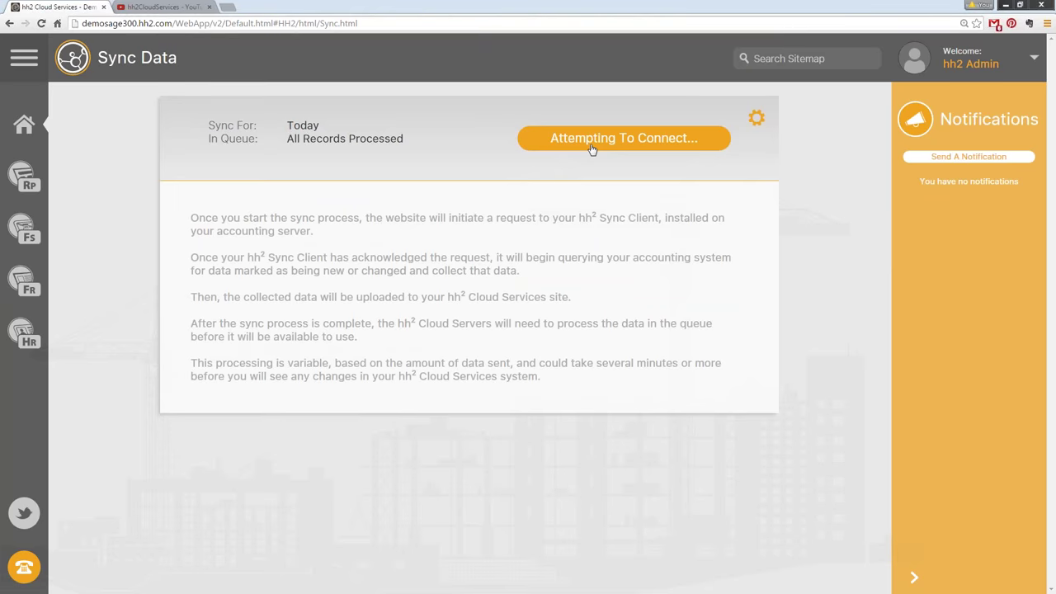